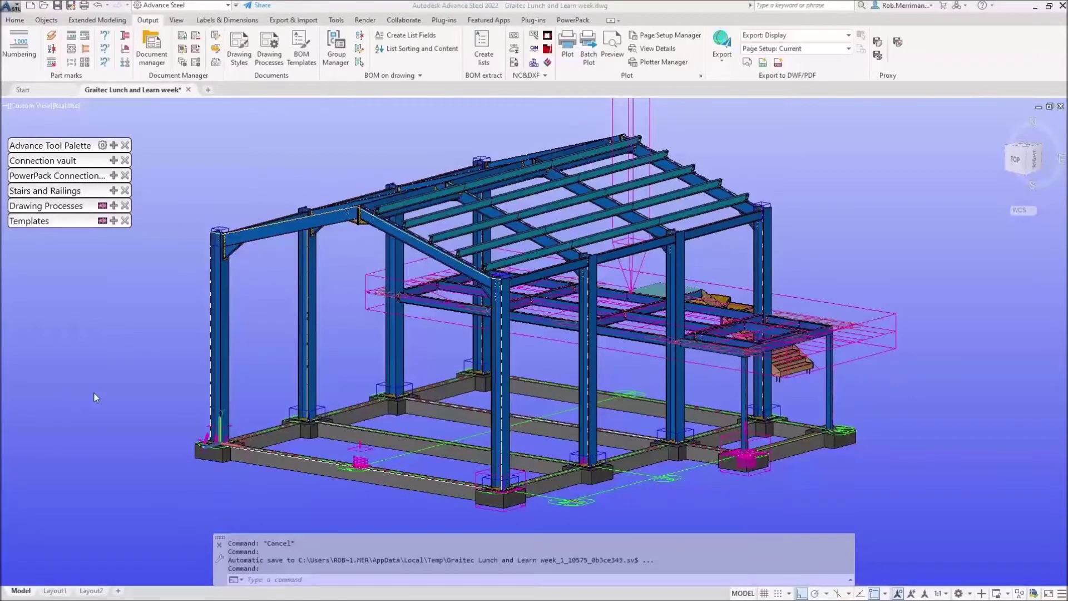
- Generate a UK Loading List of the model from the structured list templates
{"action": "left_click", "coordinate": [14, 25]}
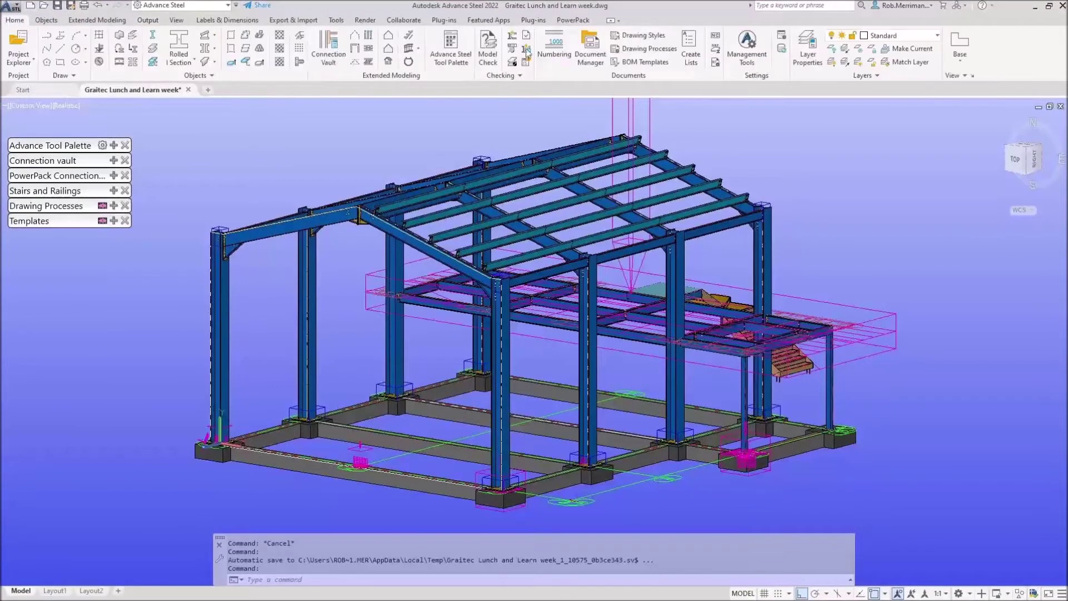
{"action": "left_click", "coordinate": [111, 222]}
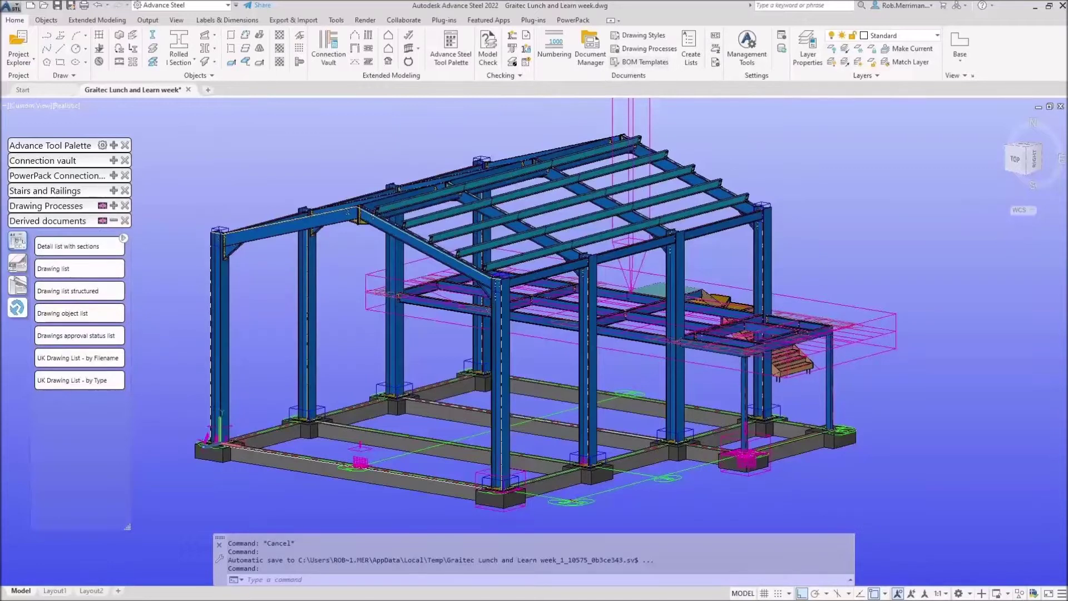
{"action": "left_click", "coordinate": [79, 313]}
{"action": "left_click", "coordinate": [17, 287]}
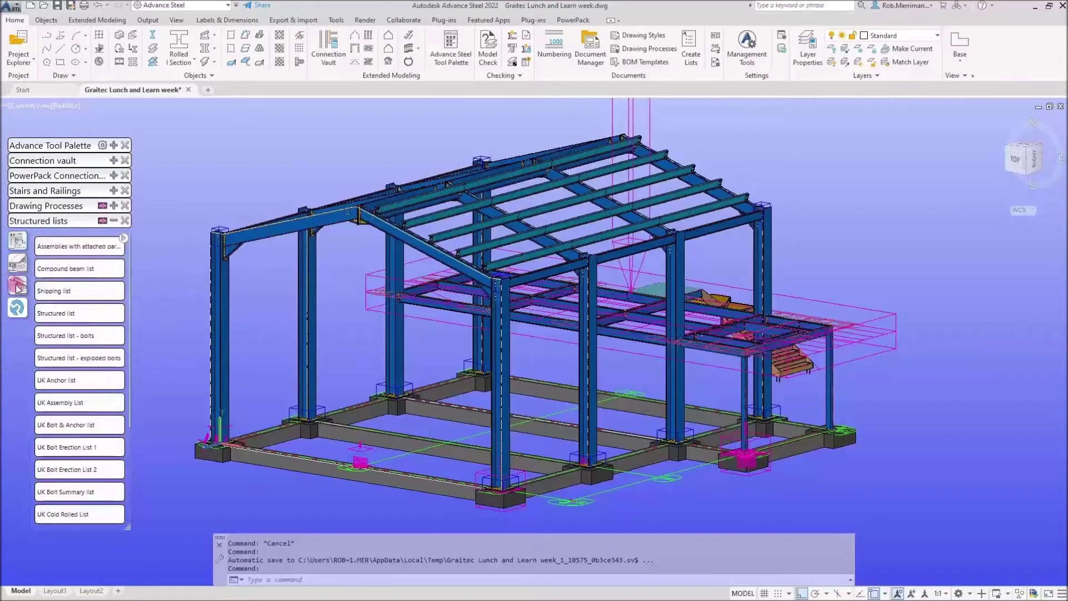
{"action": "left_click", "coordinate": [79, 333]}
{"action": "left_click", "coordinate": [81, 445]}
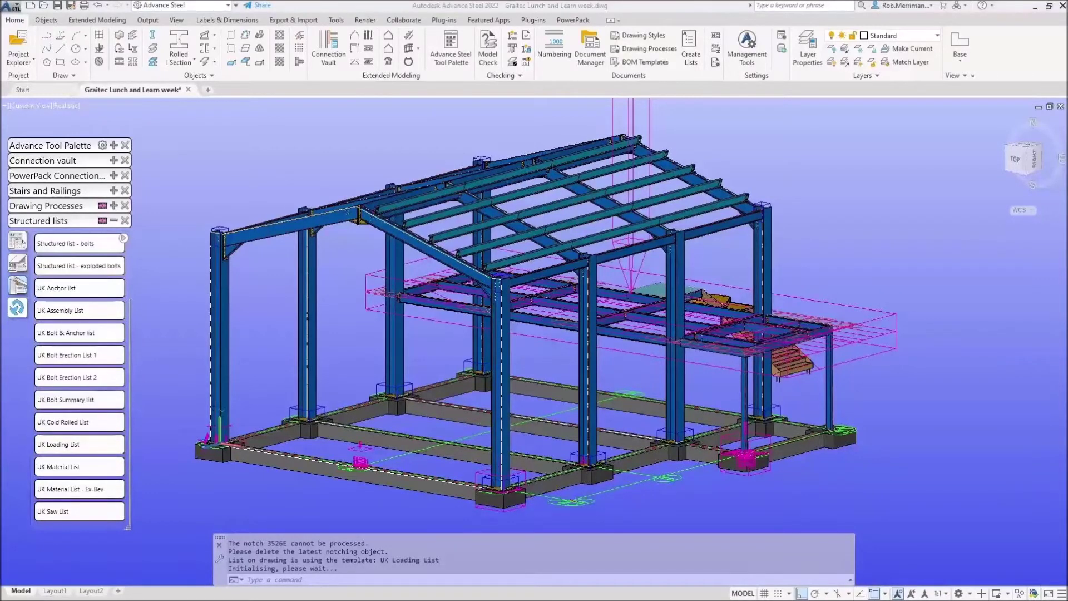
- Review the first two pages of the loading list, checking assembly marks, quantities, sizes and phase grouping, and close the report
{"action": "scroll", "coordinate": [408, 273], "scroll_direction": "down", "scroll_amount": 2}
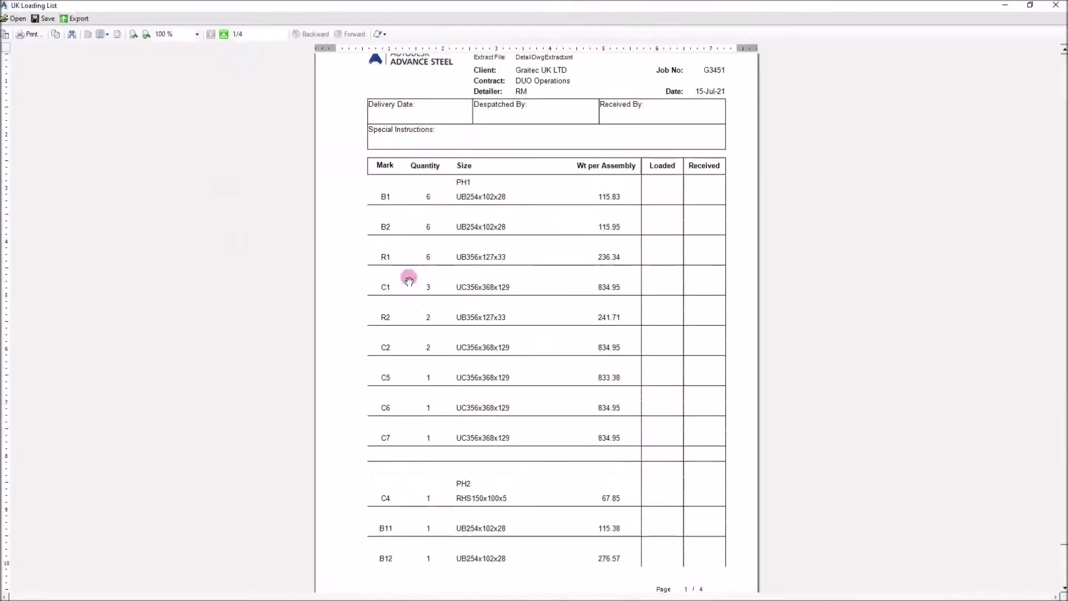
{"action": "scroll", "coordinate": [410, 223], "scroll_direction": "down", "scroll_amount": 2}
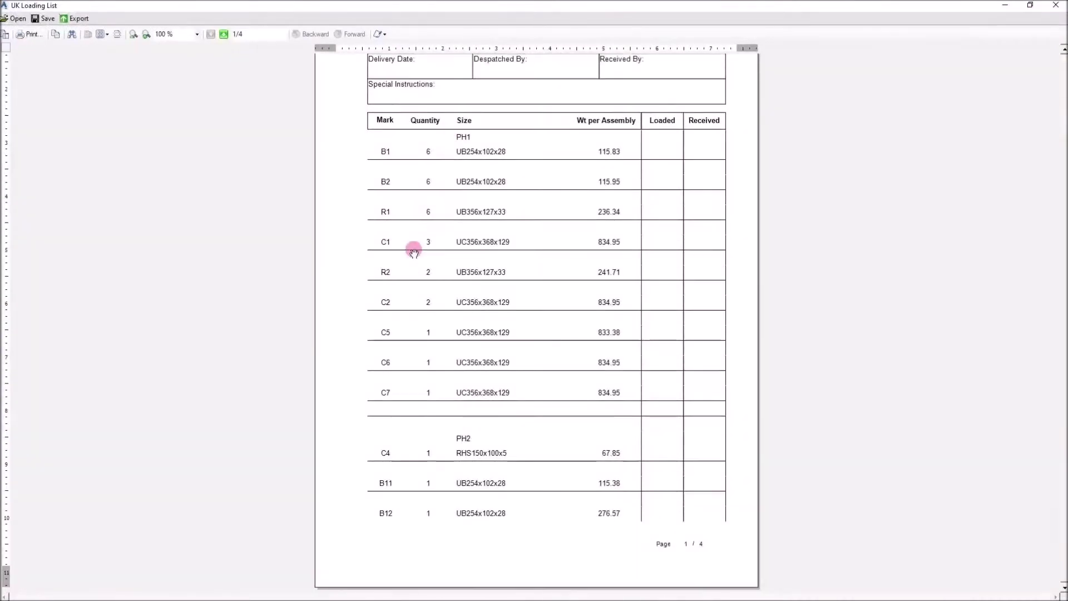
{"action": "left_click", "coordinate": [224, 34]}
{"action": "scroll", "coordinate": [438, 173], "scroll_direction": "up", "scroll_amount": 4}
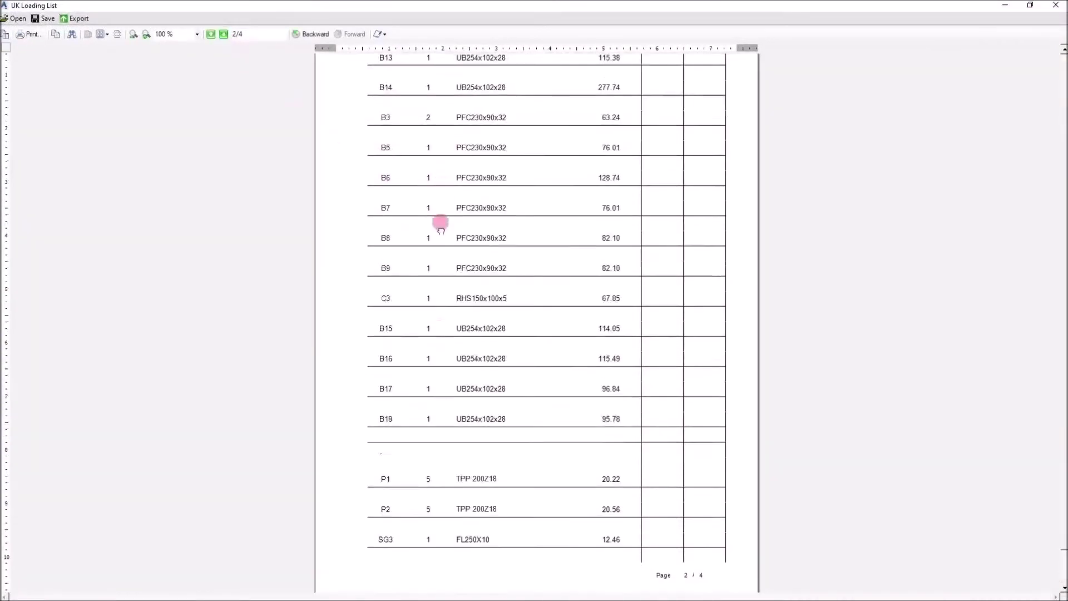
{"action": "left_click", "coordinate": [212, 37]}
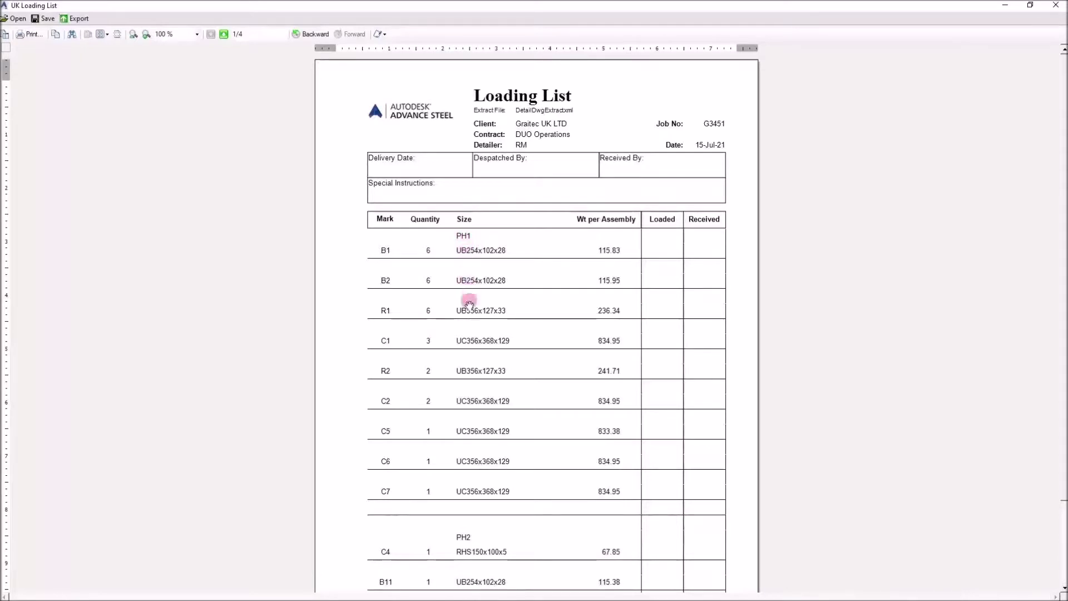
{"action": "left_click_drag", "start_coordinate": [473, 415], "coordinate": [472, 313]}
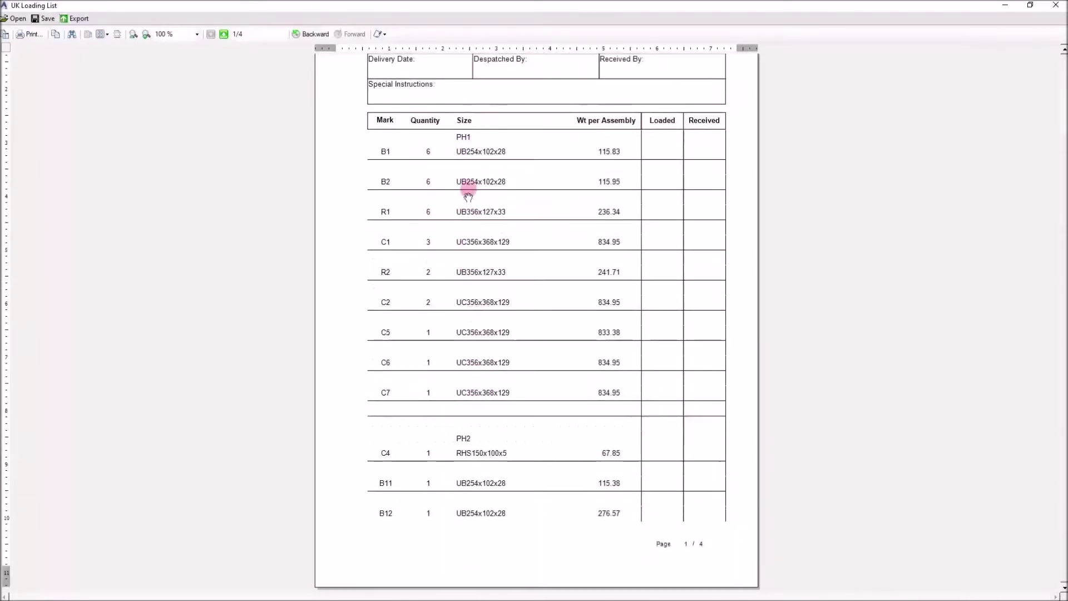
{"action": "left_click", "coordinate": [224, 34]}
{"action": "left_click_drag", "start_coordinate": [359, 116], "coordinate": [359, 215]}
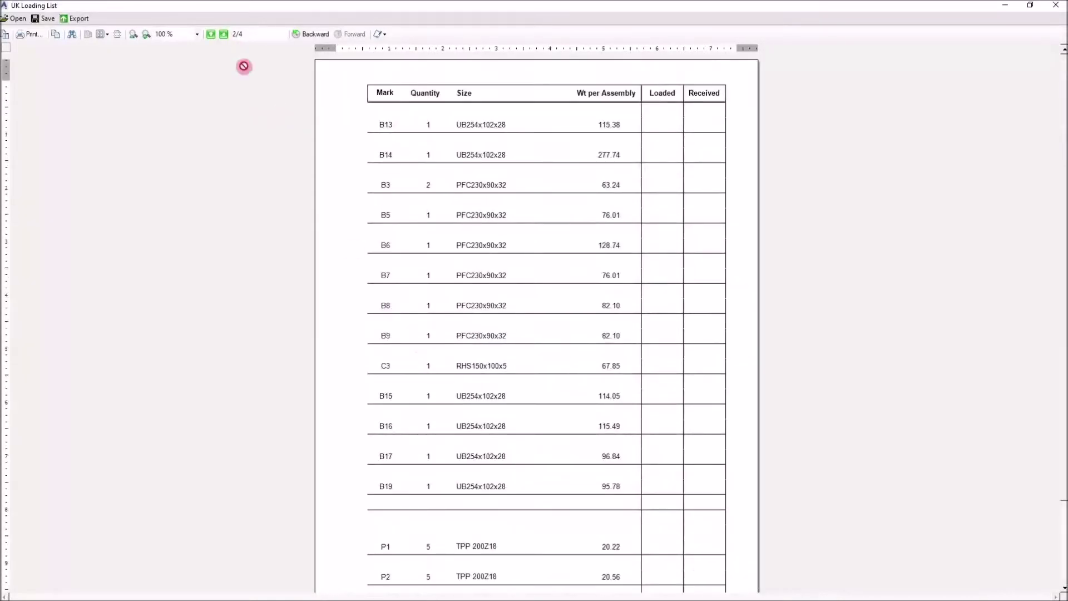
{"action": "left_click", "coordinate": [212, 36]}
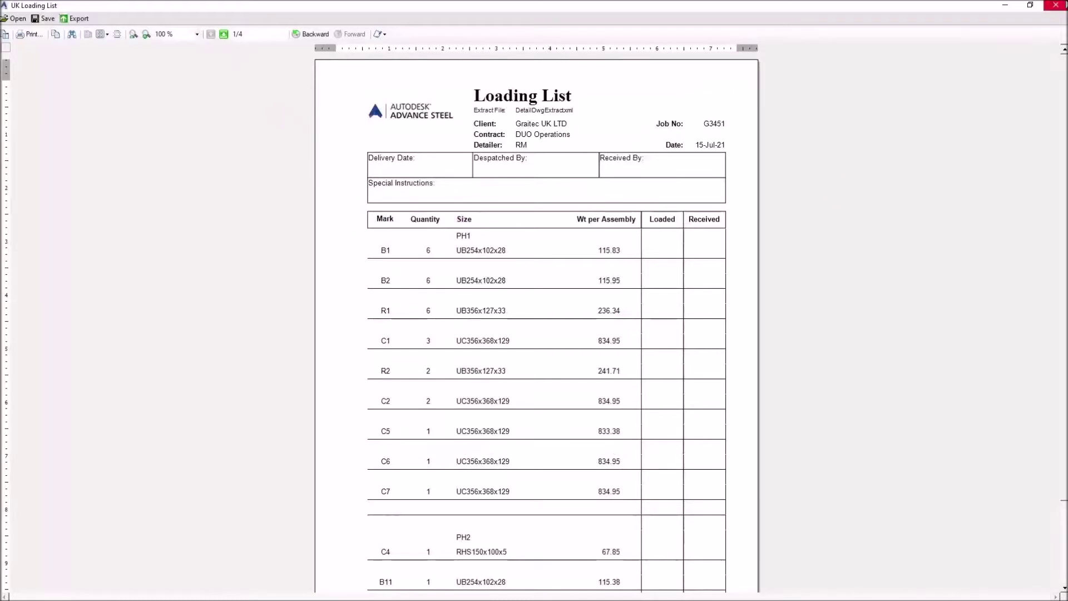
{"action": "left_click", "coordinate": [1056, 5]}
{"action": "left_click", "coordinate": [561, 345]}
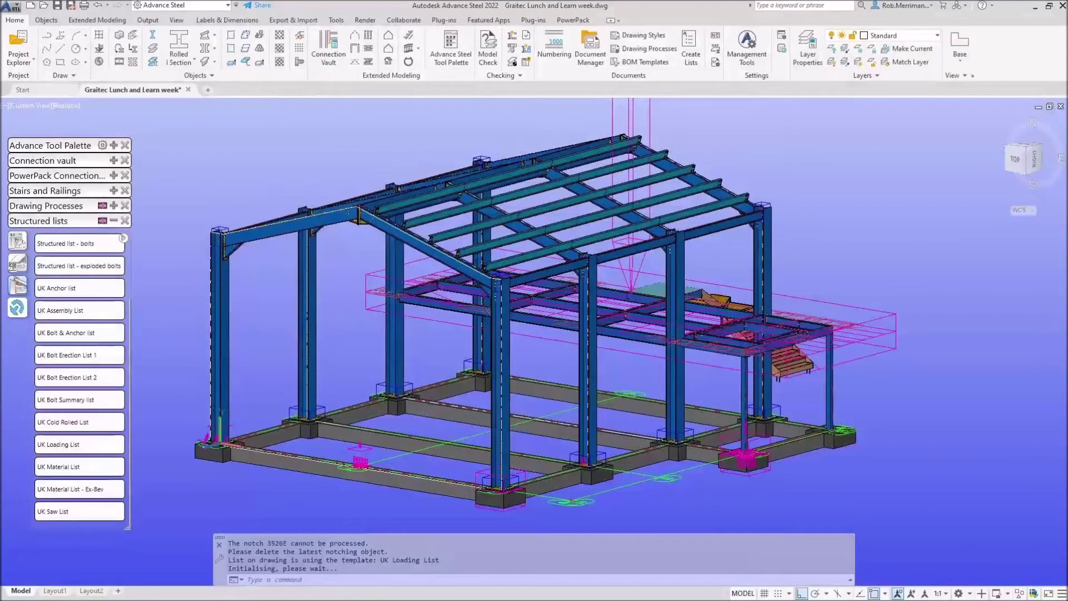
{"action": "left_click", "coordinate": [362, 349]}
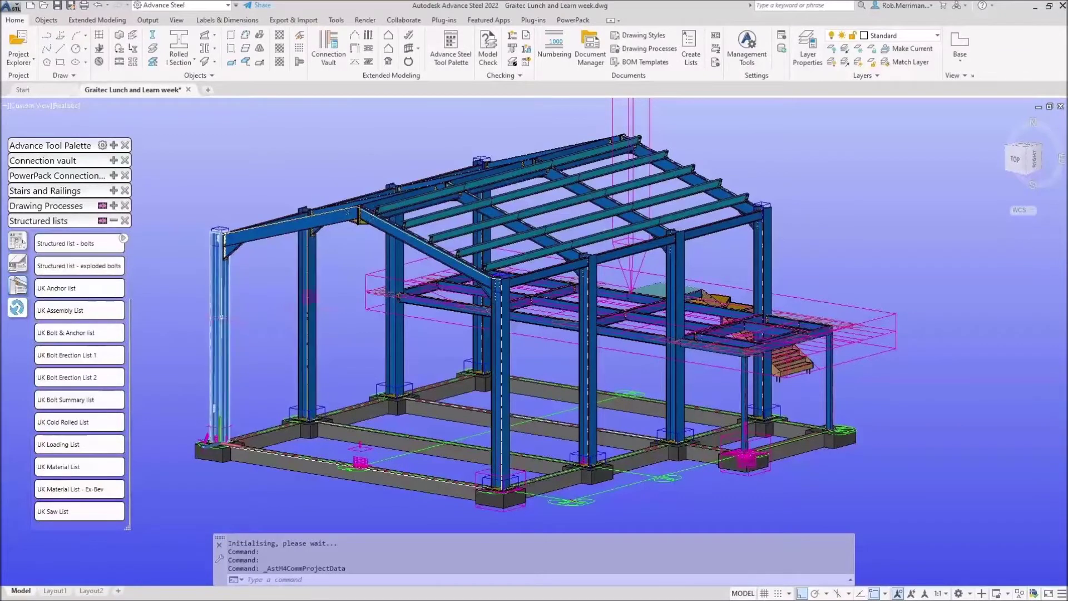
{"action": "left_click", "coordinate": [302, 298]}
{"action": "left_click", "coordinate": [225, 309]}
{"action": "left_click", "coordinate": [391, 237]}
{"action": "left_click", "coordinate": [495, 374]}
{"action": "left_click", "coordinate": [583, 357]}
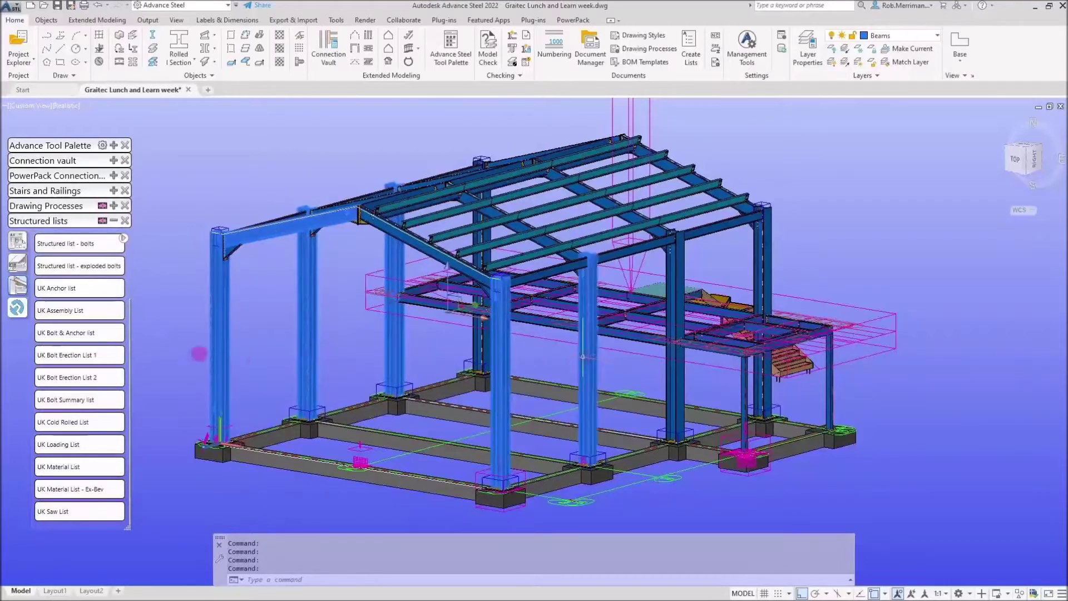
{"action": "left_click", "coordinate": [84, 445]}
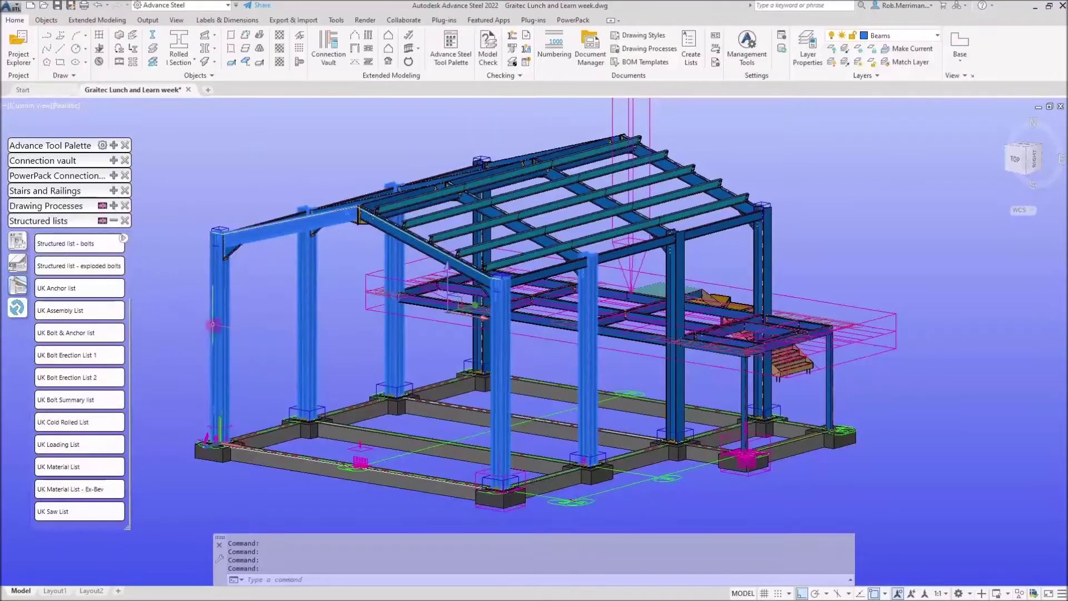
{"action": "left_click", "coordinate": [67, 466]}
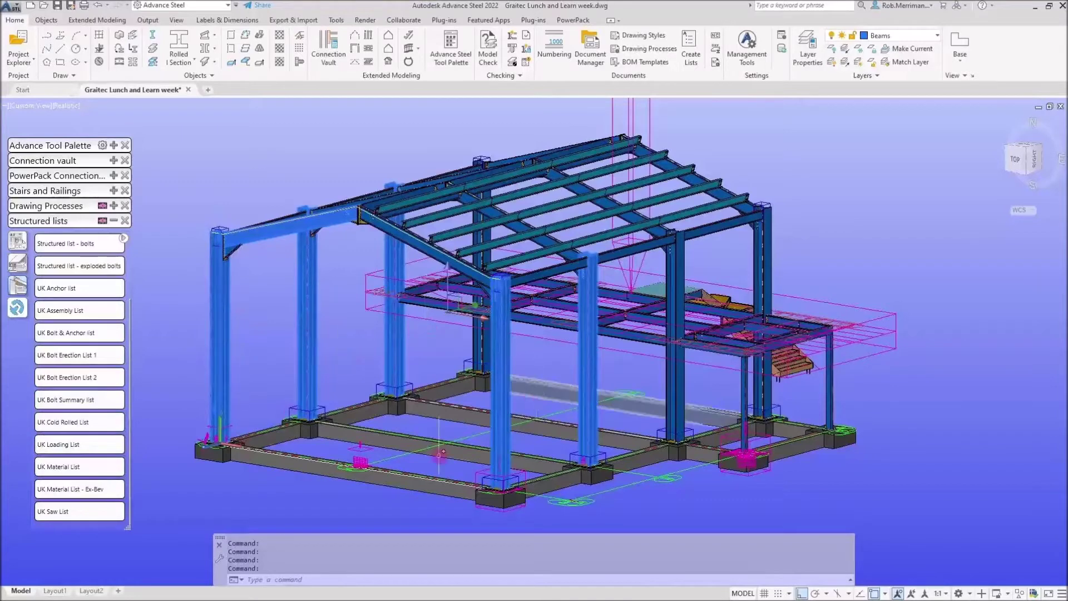
{"action": "scroll", "coordinate": [211, 439], "scroll_direction": "up", "scroll_amount": 4}
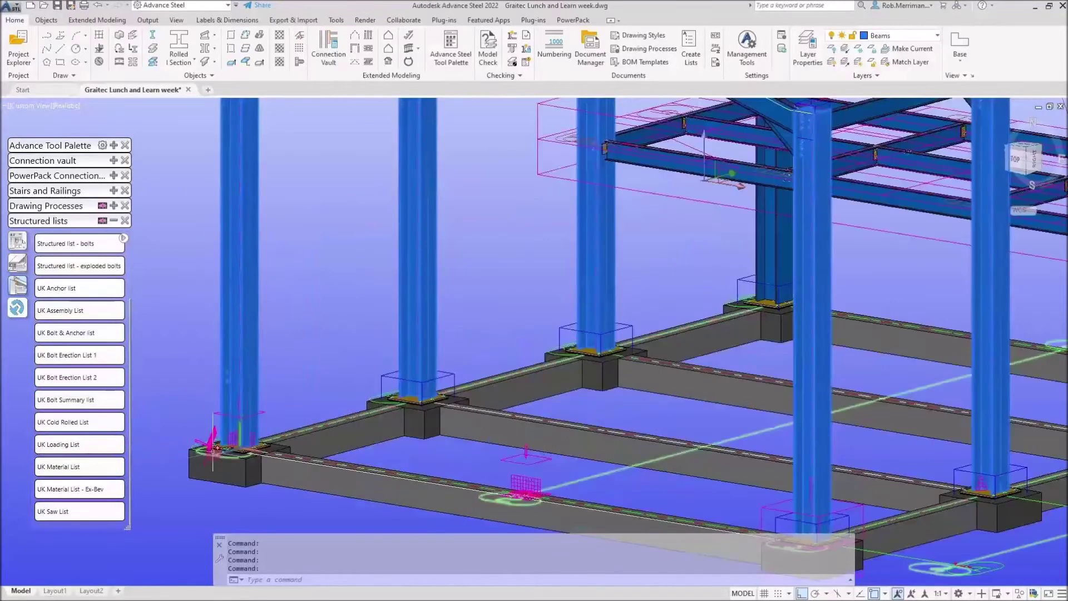
{"action": "scroll", "coordinate": [241, 412], "scroll_direction": "down", "scroll_amount": 6}
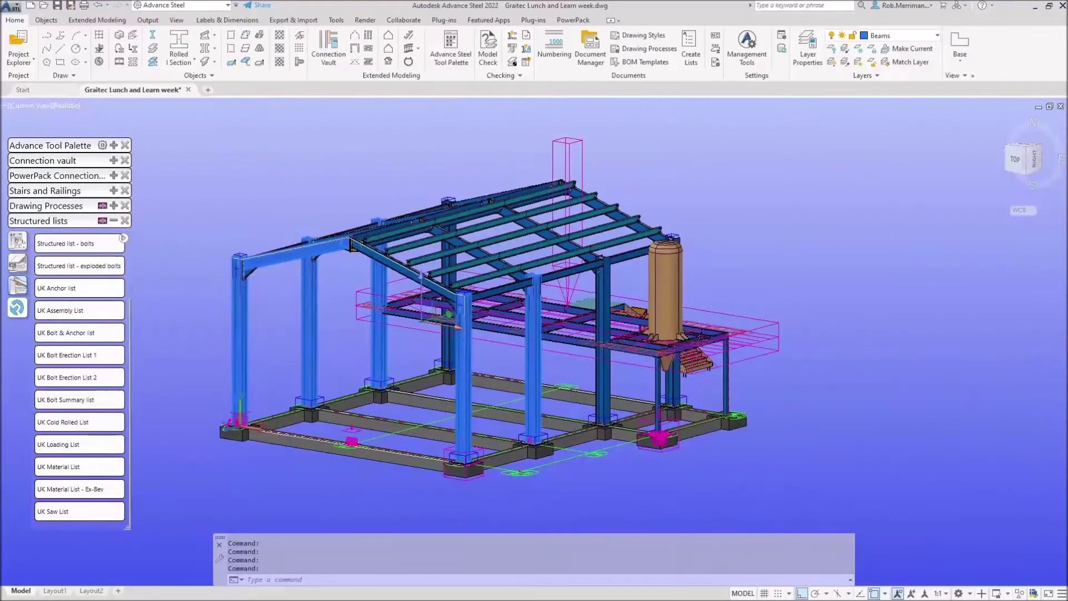
{"action": "key", "text": "Escape"}
- Examine the naming properties of the front corner column and close its properties
{"action": "scroll", "coordinate": [247, 328], "scroll_direction": "up", "scroll_amount": 2}
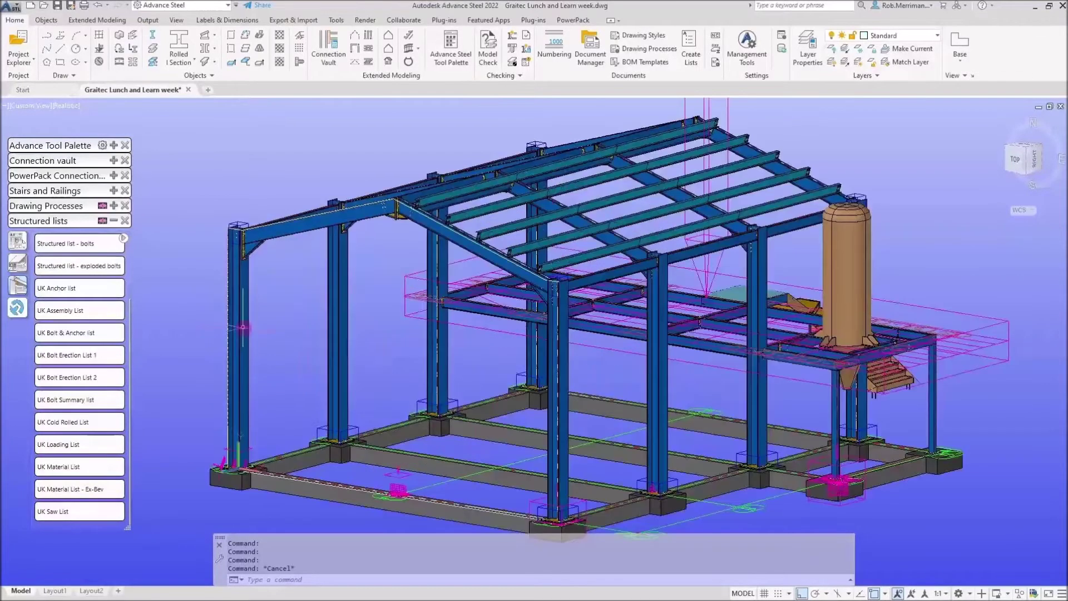
{"action": "left_click", "coordinate": [247, 328]}
{"action": "double_click", "coordinate": [248, 328]}
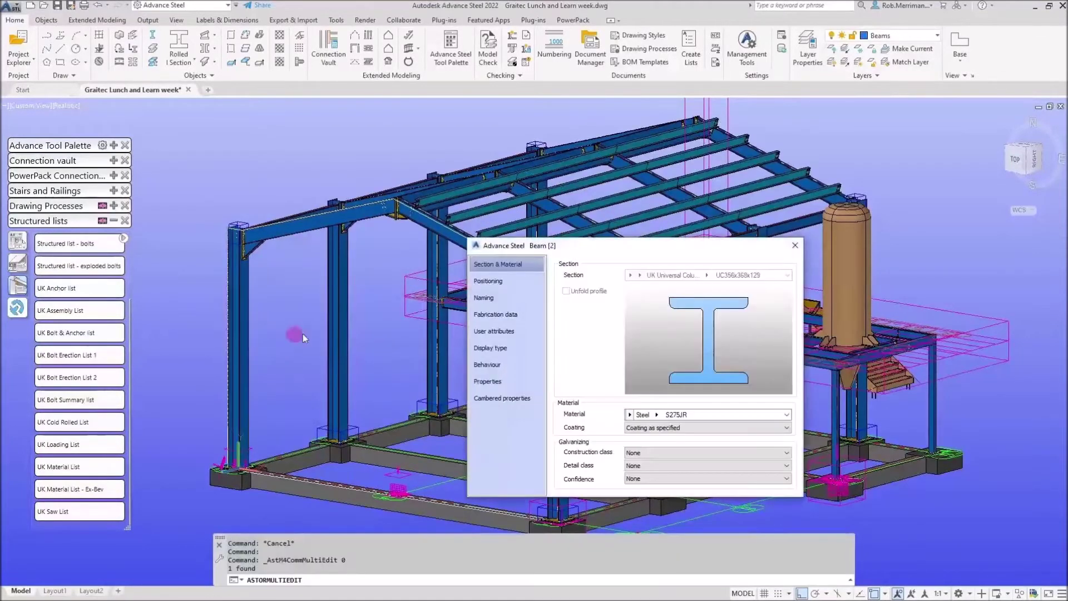
{"action": "left_click", "coordinate": [536, 295]}
{"action": "left_click", "coordinate": [709, 421]}
{"action": "left_click", "coordinate": [795, 246]}
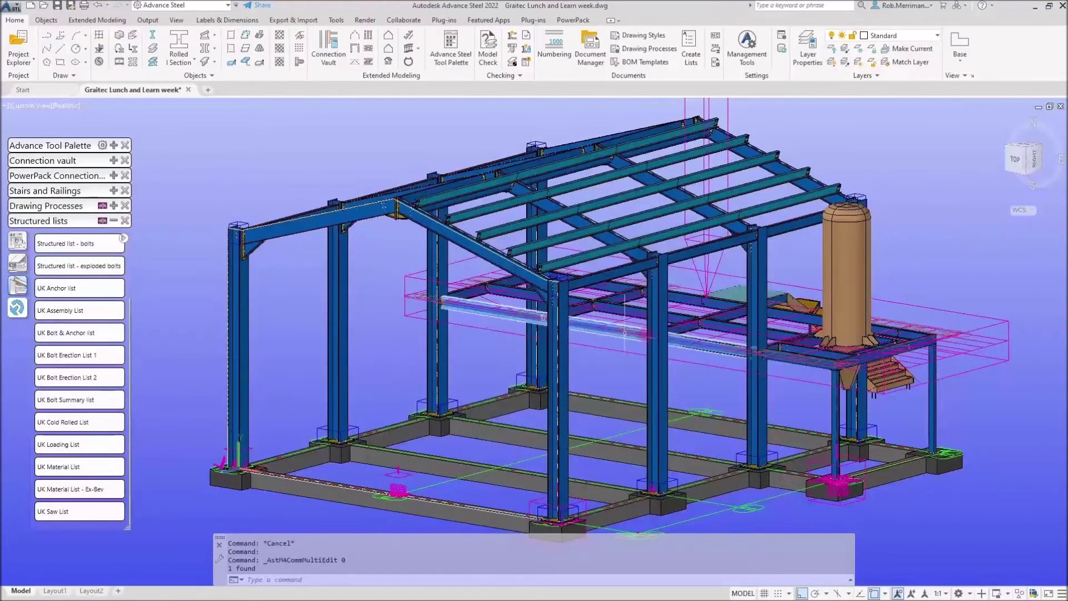
{"action": "scroll", "coordinate": [311, 317], "scroll_direction": "down", "scroll_amount": 3}
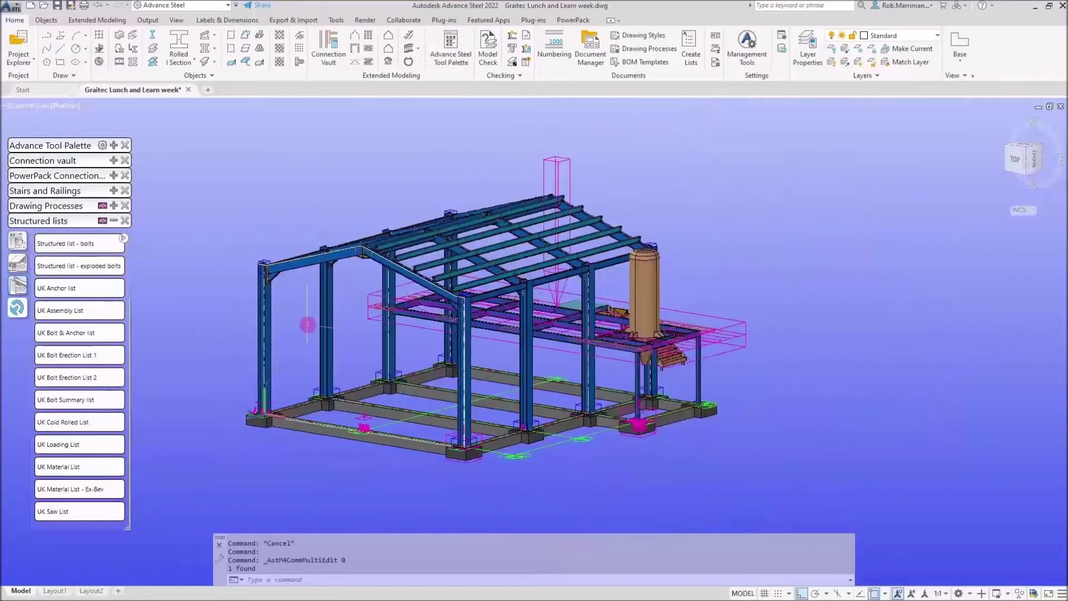
- Collapse the Templates palette and open the Model Browser
{"action": "left_click", "coordinate": [115, 221]}
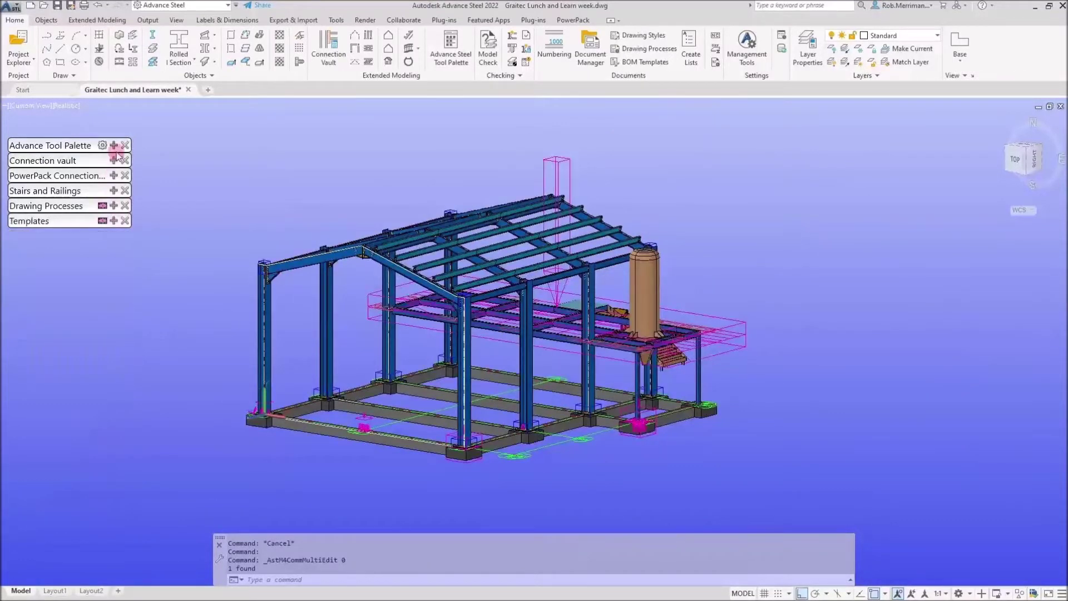
{"action": "left_click", "coordinate": [19, 62]}
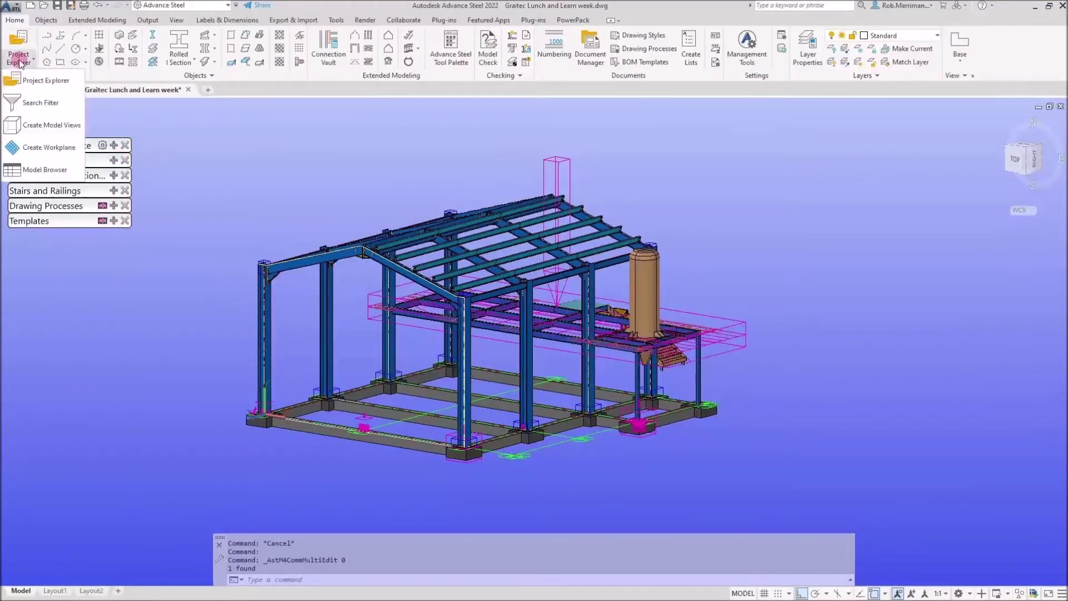
{"action": "left_click", "coordinate": [39, 173]}
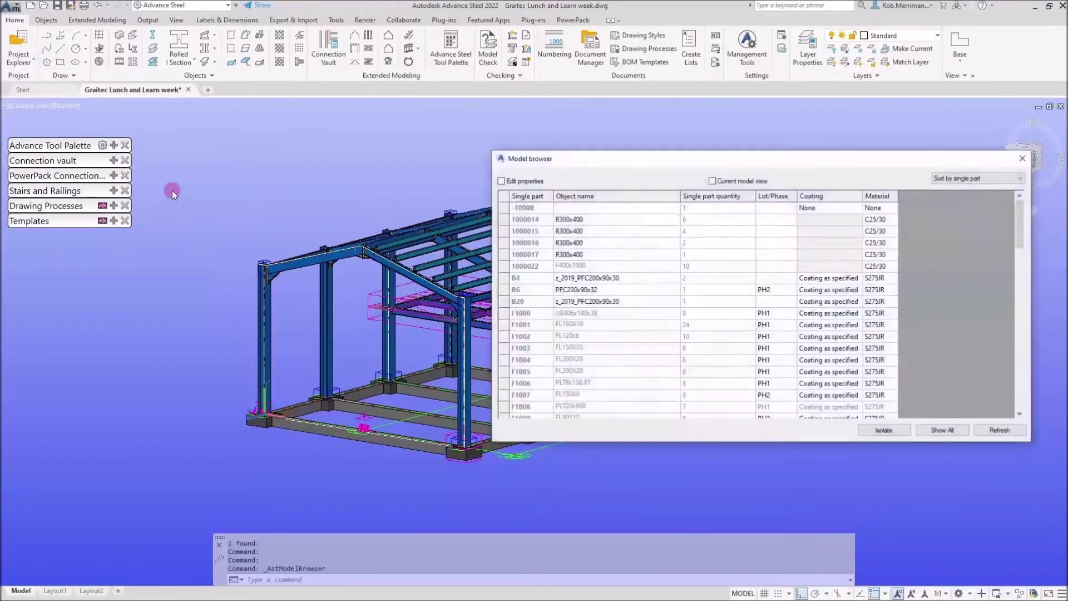
{"action": "left_click", "coordinate": [1023, 159]}
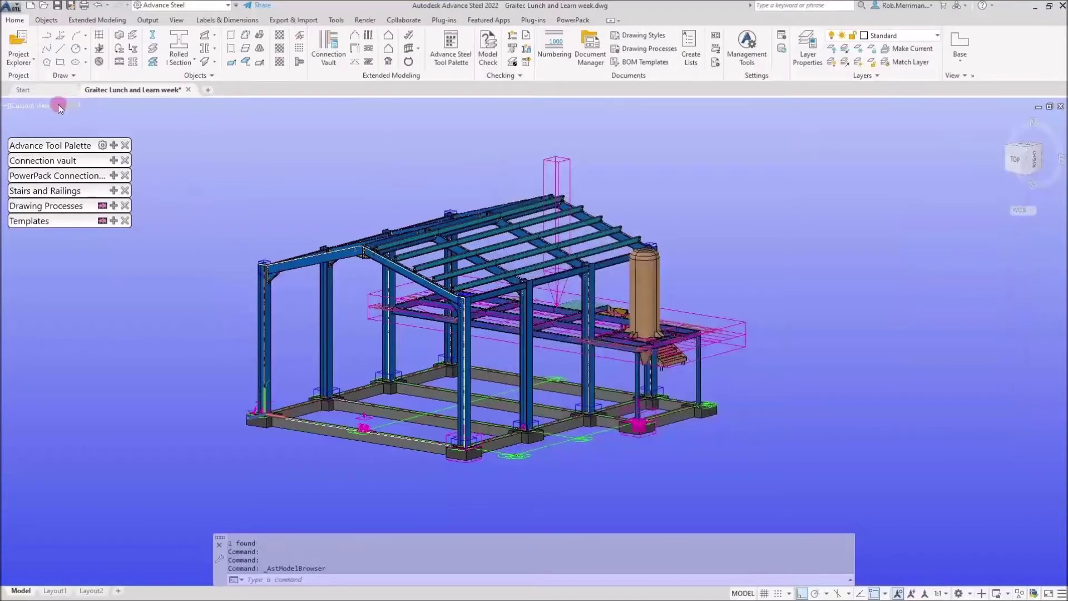
{"action": "left_click", "coordinate": [33, 66]}
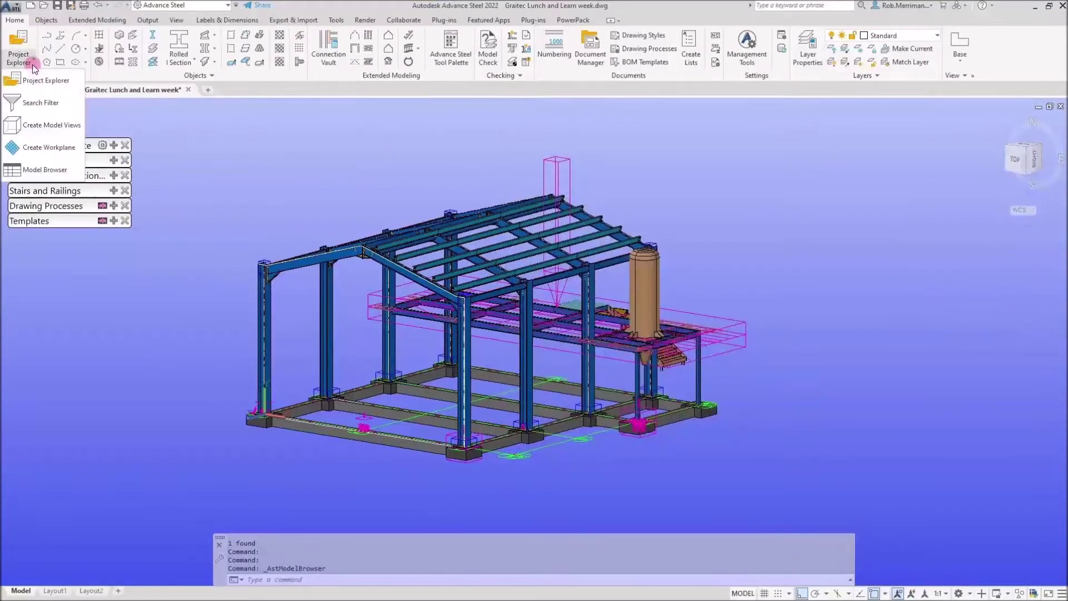
{"action": "left_click", "coordinate": [30, 177]}
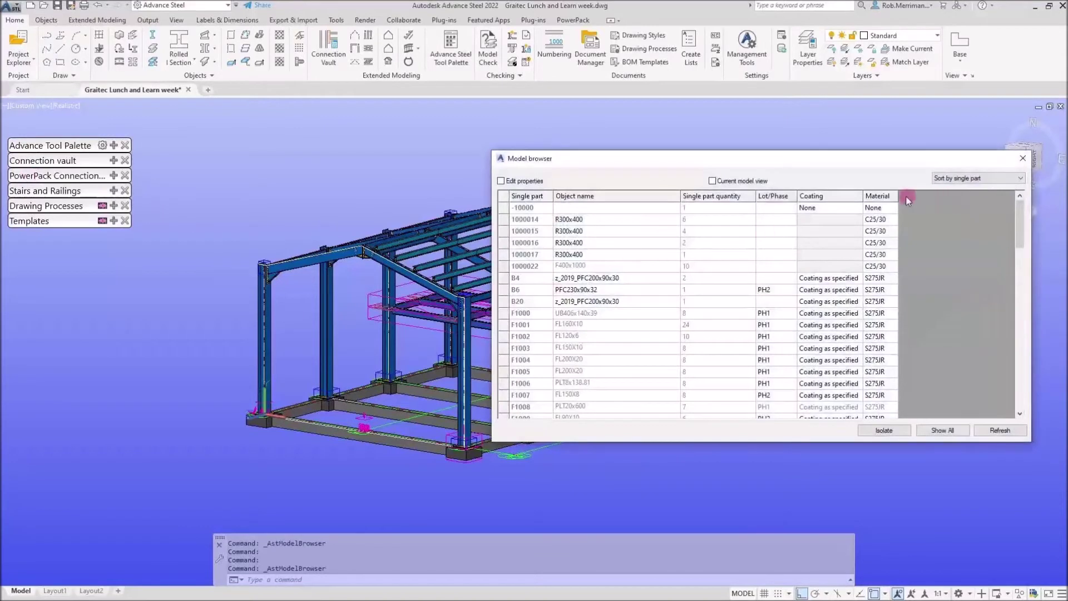
- Limit the Model Browser list to the current model view
{"action": "right_click", "coordinate": [778, 201]}
{"action": "mouse_move", "coordinate": [849, 206]}
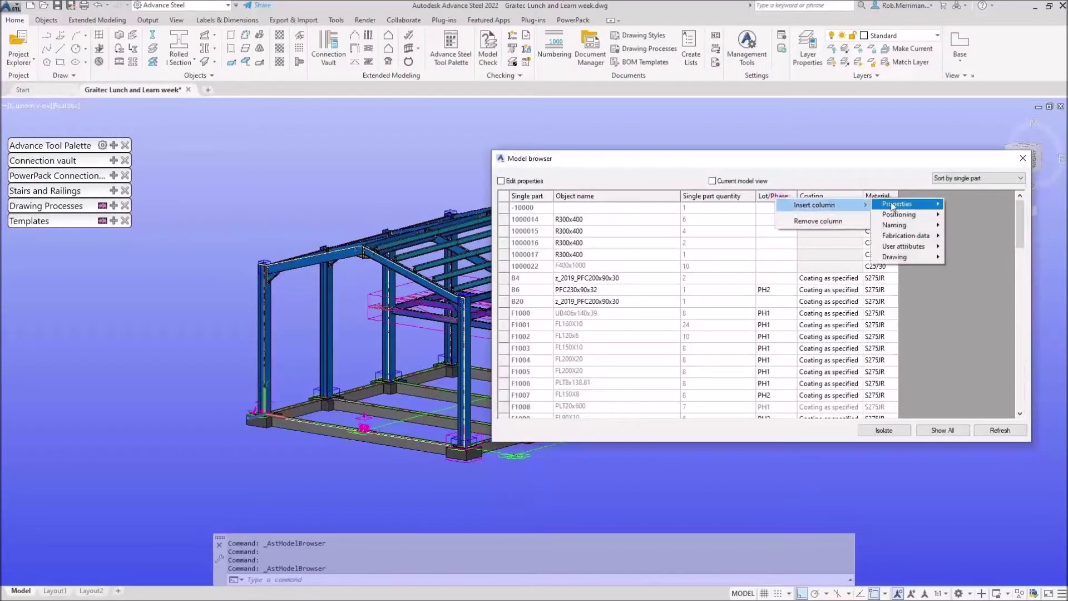
{"action": "mouse_move", "coordinate": [916, 218]}
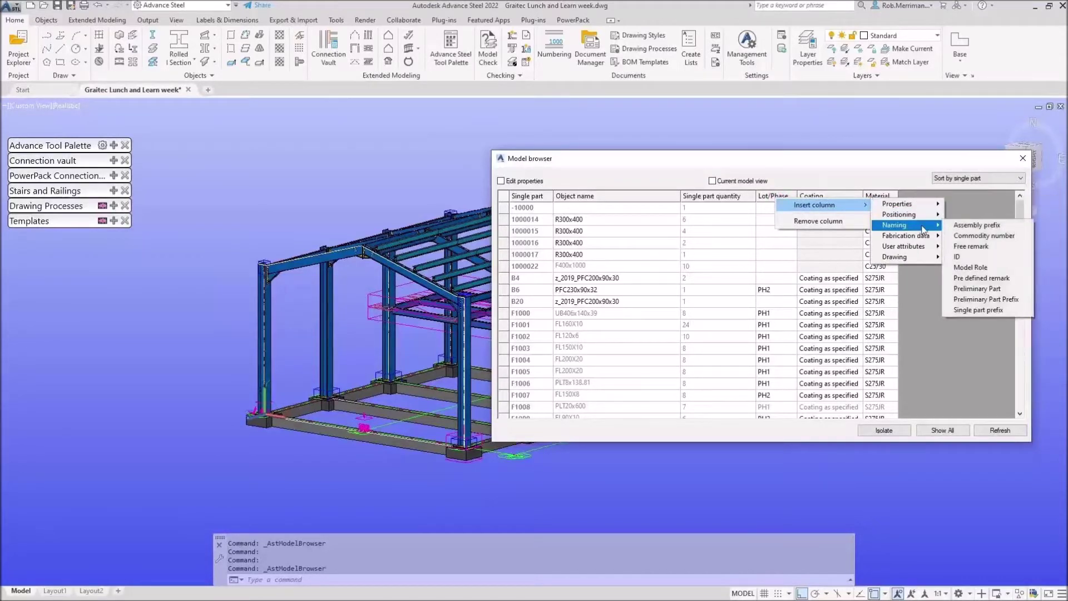
{"action": "left_click", "coordinate": [787, 185]}
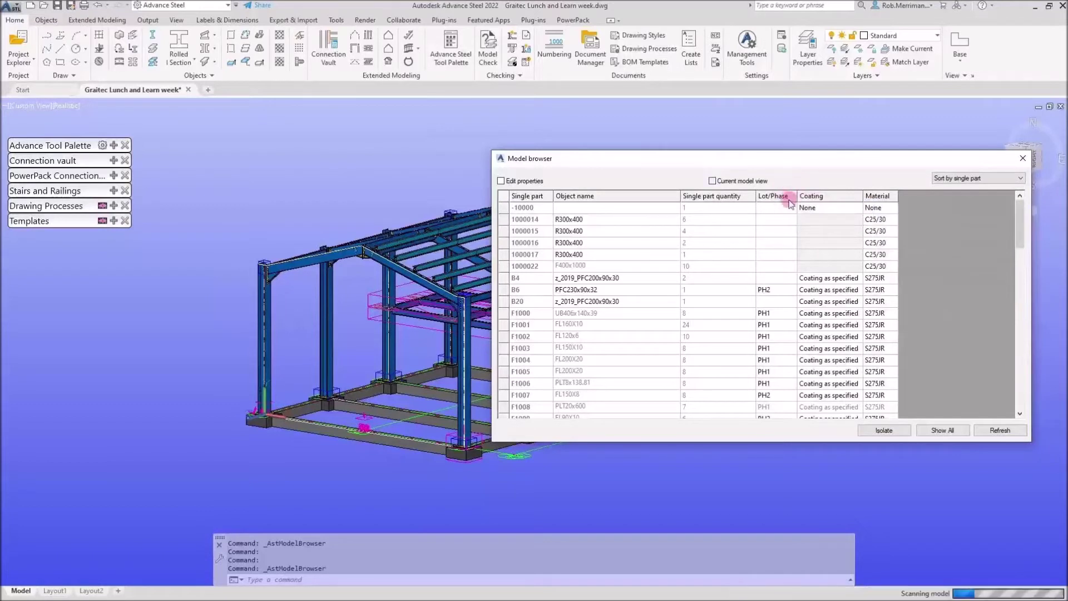
- Remove the Lot/Phase, Coating and Material columns from the Model Browser
{"action": "right_click", "coordinate": [784, 200]}
{"action": "left_click", "coordinate": [793, 220]}
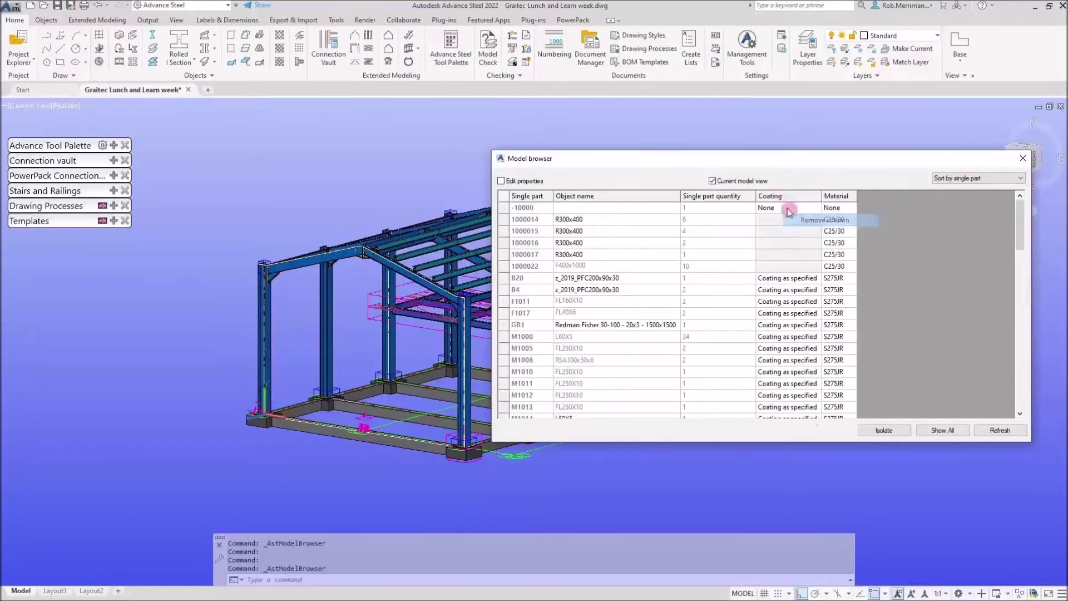
{"action": "right_click", "coordinate": [781, 200]}
{"action": "left_click", "coordinate": [800, 224]}
{"action": "right_click", "coordinate": [784, 201]}
{"action": "left_click", "coordinate": [824, 223]}
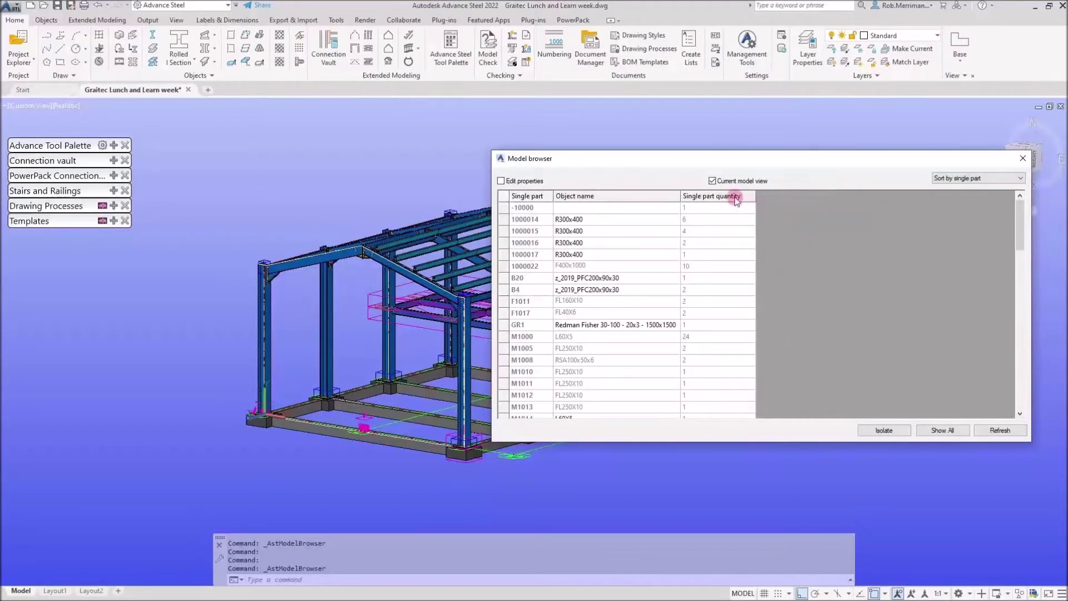
- Insert the naming column Lot/Phase after Single part quantity in the Model Browser and sort the list by it
{"action": "right_click", "coordinate": [737, 199]}
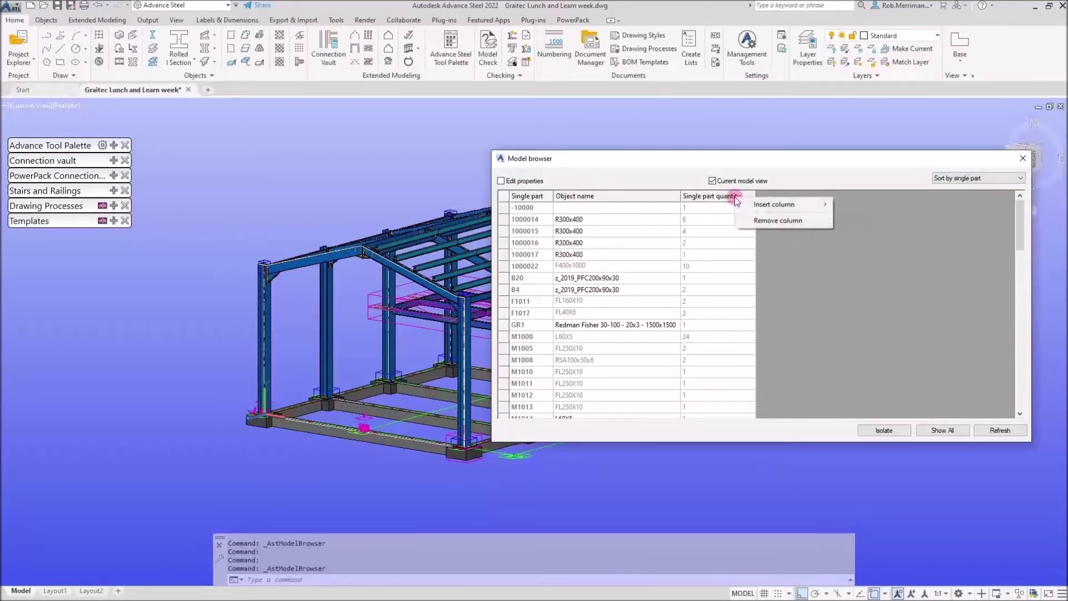
{"action": "right_click", "coordinate": [731, 196]}
{"action": "mouse_move", "coordinate": [755, 205]}
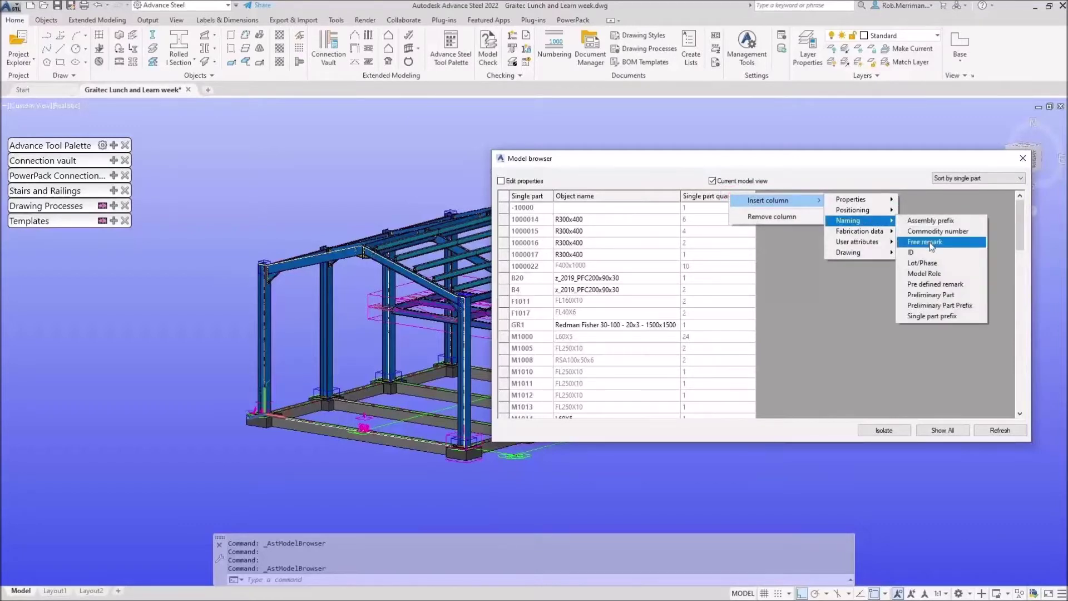
{"action": "left_click", "coordinate": [923, 262]}
{"action": "left_click", "coordinate": [778, 196]}
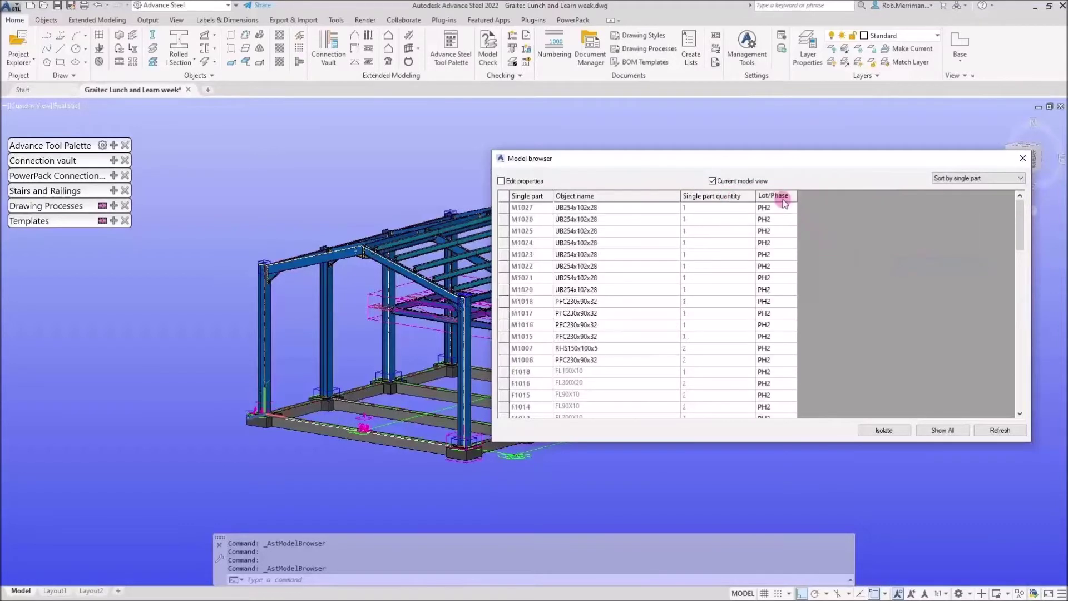
- Select all PH1 parts from F1000 to M1031 in the Model Browser and inspect them highlighted in the model
{"action": "scroll", "coordinate": [780, 239], "scroll_direction": "down", "scroll_amount": 10}
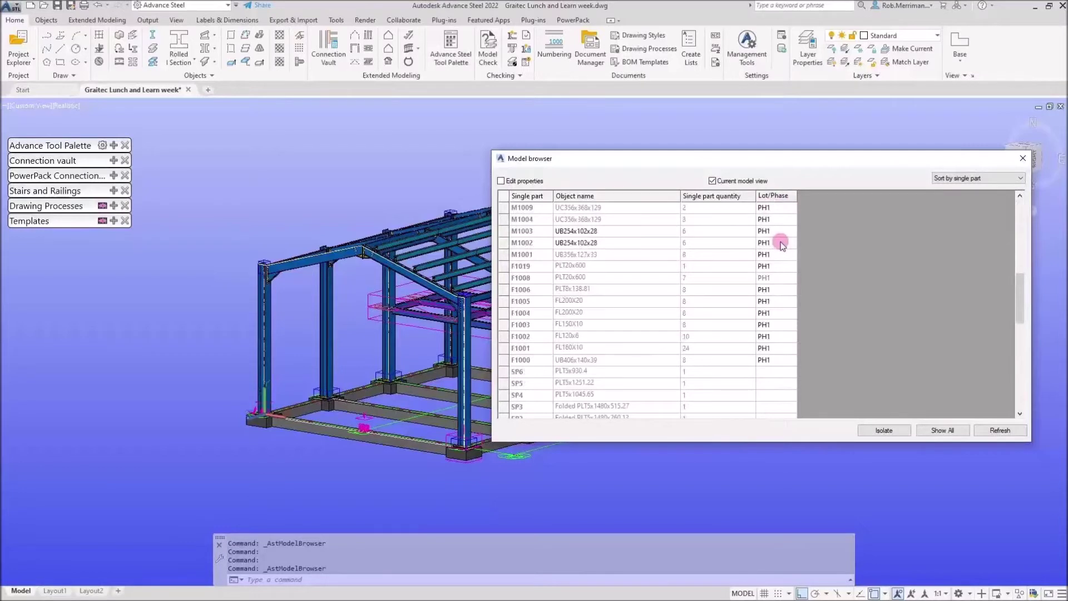
{"action": "scroll", "coordinate": [695, 243], "scroll_direction": "up", "scroll_amount": 1}
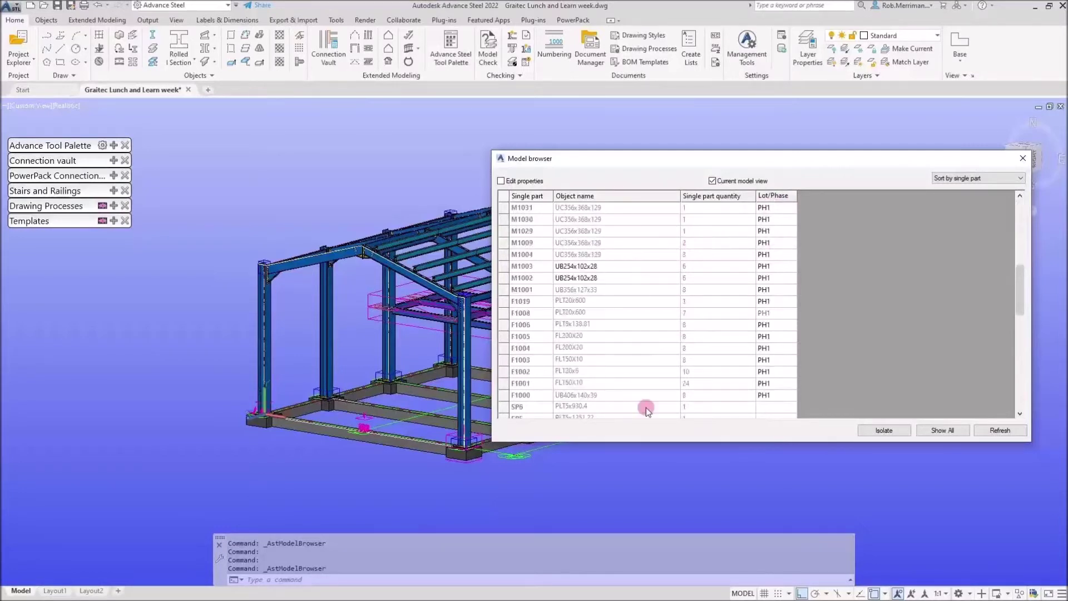
{"action": "left_click", "coordinate": [530, 395]}
{"action": "scroll", "coordinate": [527, 356], "scroll_direction": "up", "scroll_amount": 3}
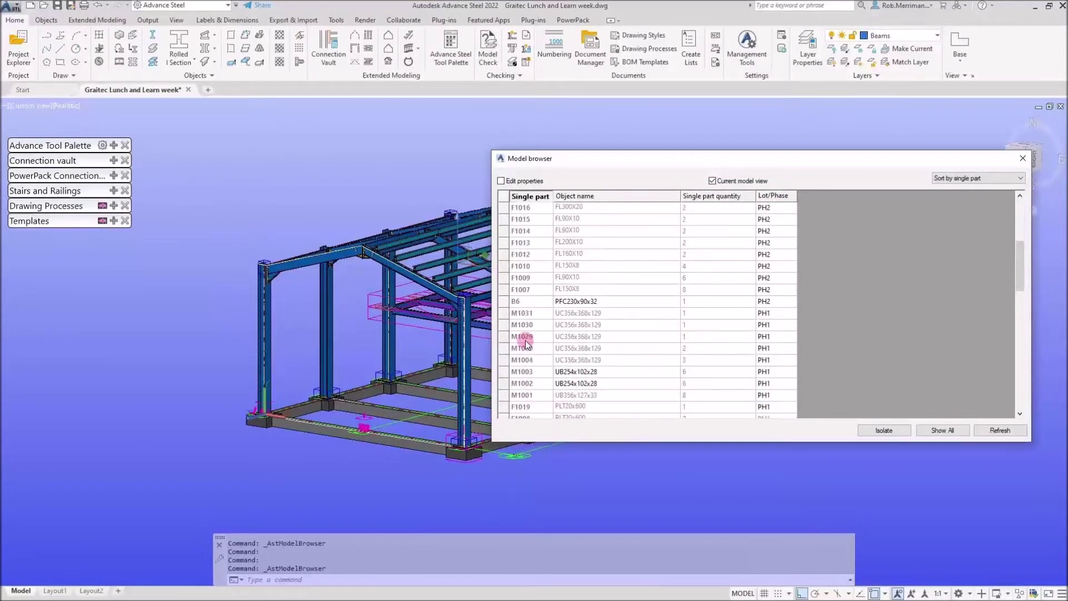
{"action": "left_click", "coordinate": [530, 318], "text": "shift"}
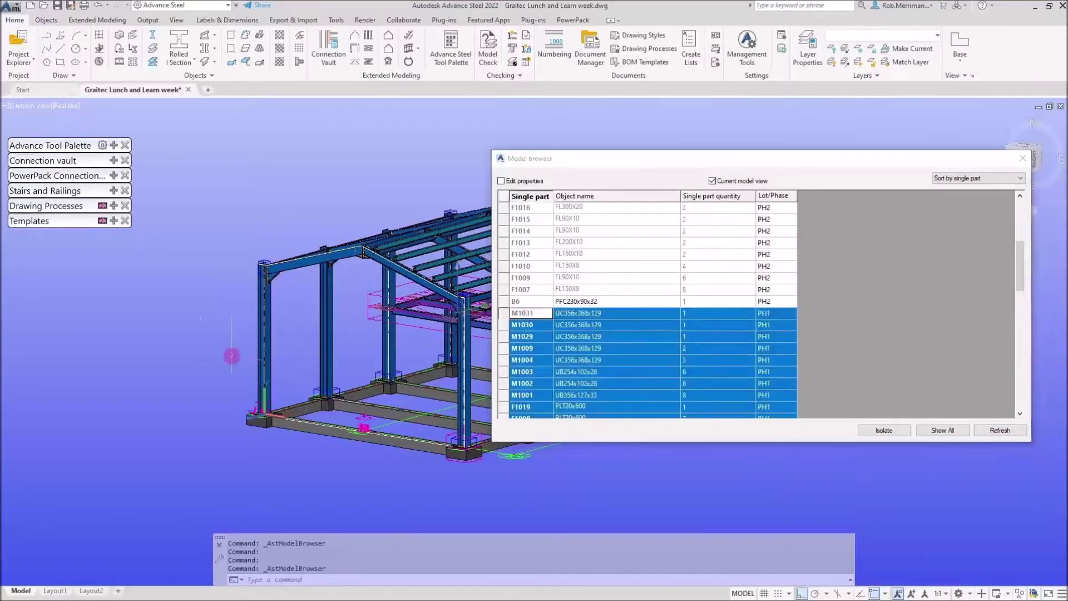
{"action": "left_click", "coordinate": [327, 359]}
{"action": "middle_click_drag", "start_coordinate": [163, 358], "coordinate": [211, 368], "text": "shift"}
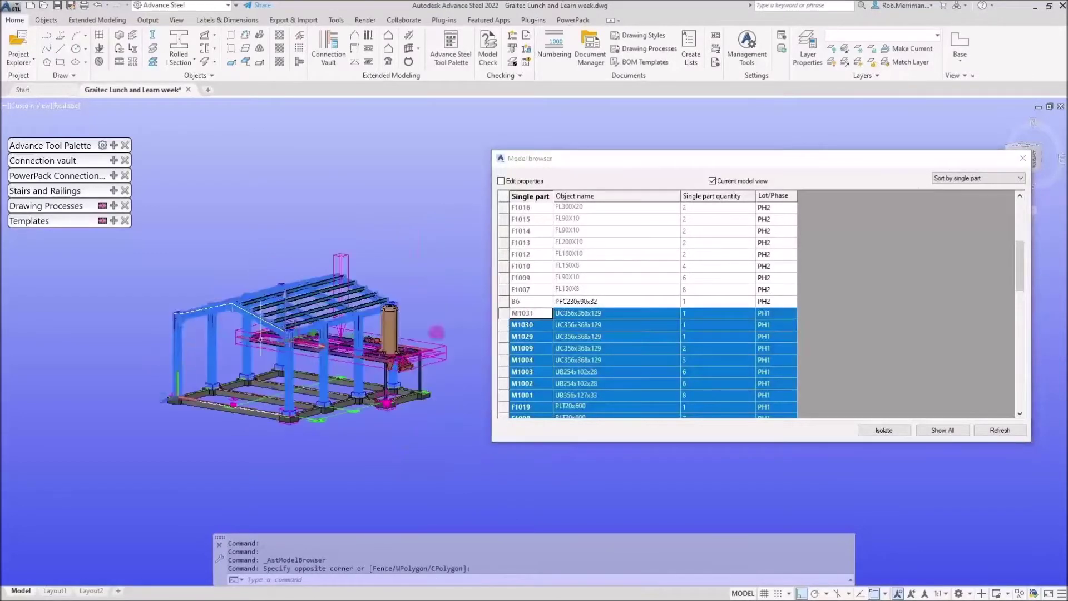
- Close the Model Browser and clear the part selection in the model
{"action": "left_click", "coordinate": [1022, 161]}
{"action": "key", "text": "Escape"}
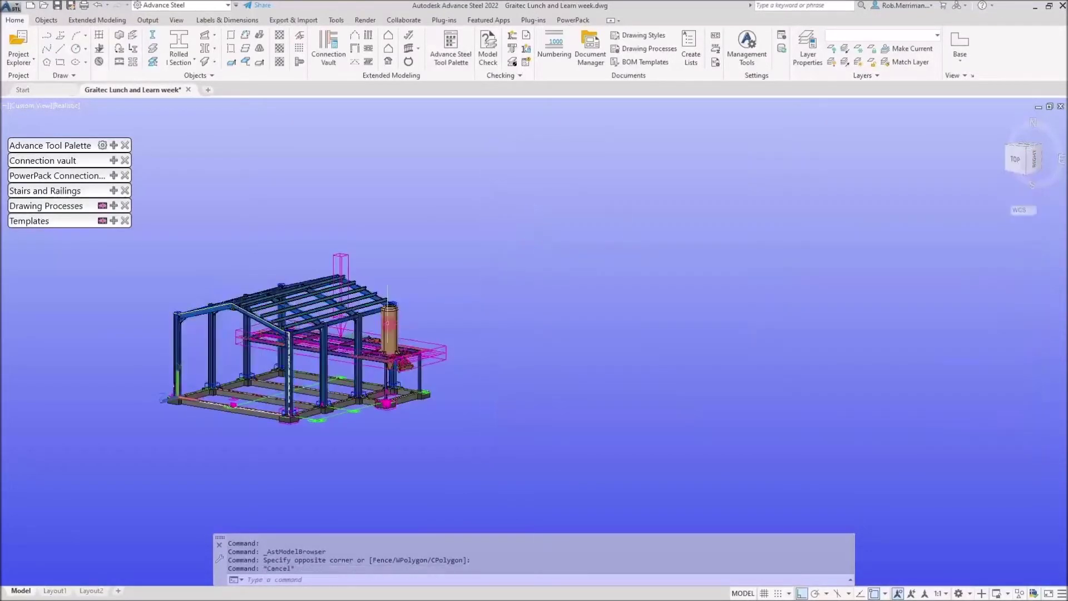
{"action": "scroll", "coordinate": [637, 245], "scroll_direction": "down", "scroll_amount": 2}
{"action": "scroll", "coordinate": [321, 333], "scroll_direction": "up", "scroll_amount": 2}
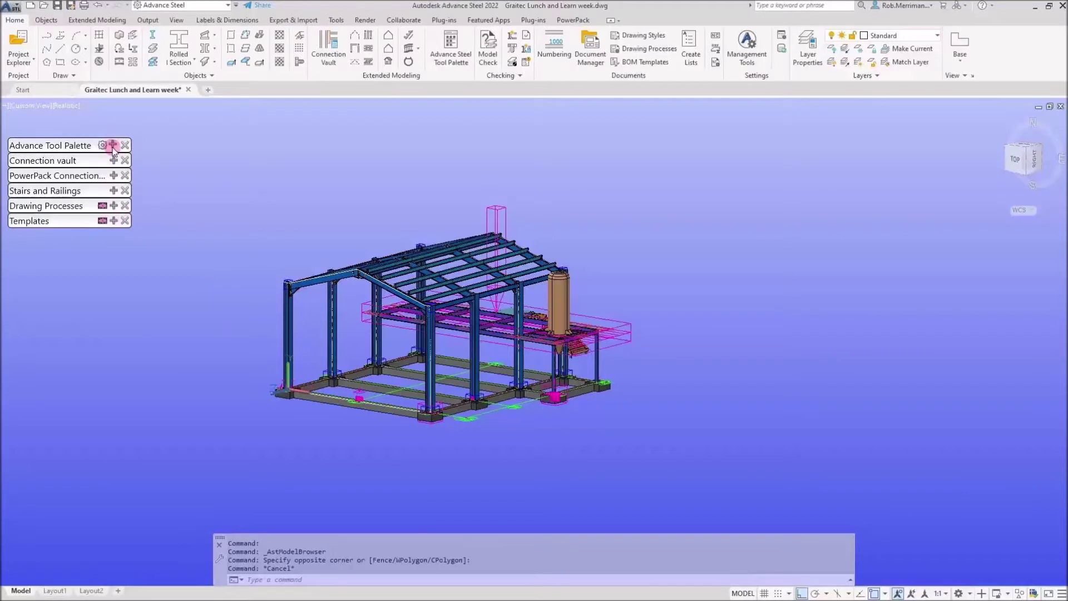
- Examine the objects and naming criteria of the Phase 1 query in the Project Explorer and isolate the Phase 1 parts
{"action": "left_click", "coordinate": [17, 52]}
{"action": "left_click", "coordinate": [903, 335]}
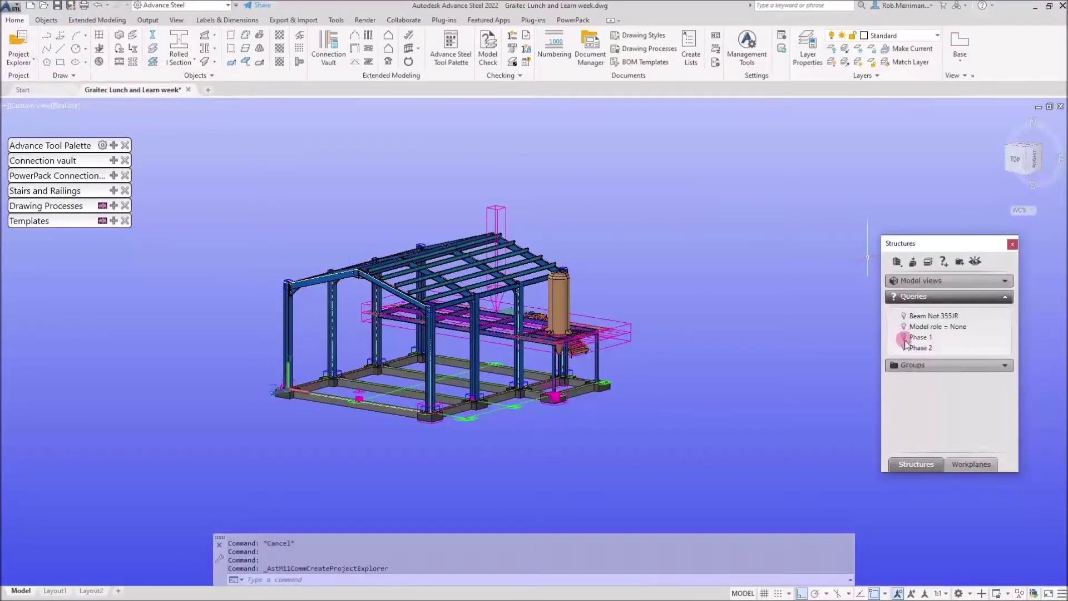
{"action": "right_click", "coordinate": [918, 338]}
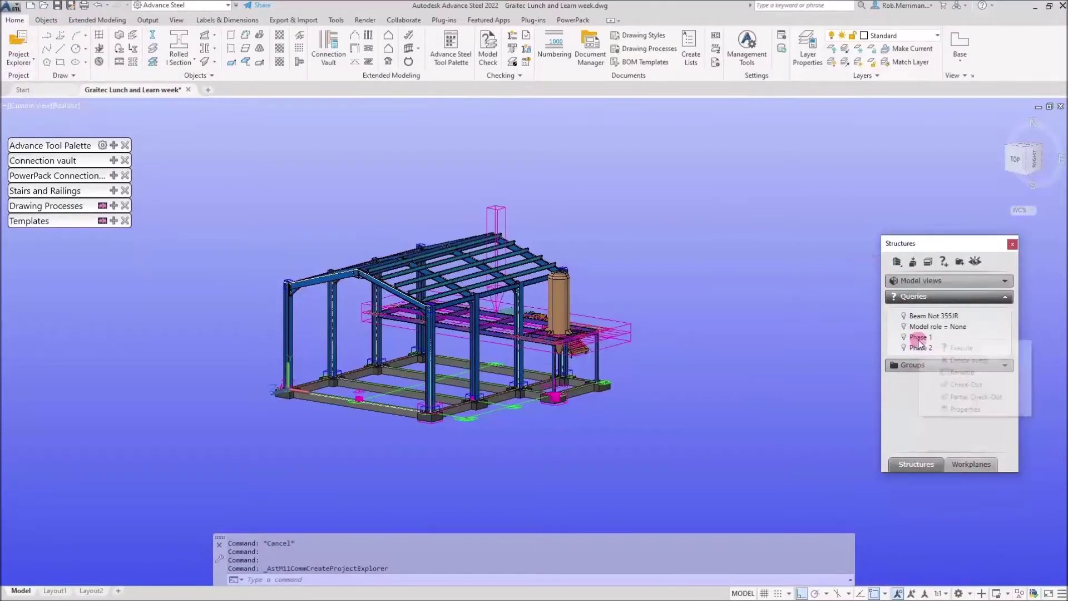
{"action": "left_click", "coordinate": [948, 413]}
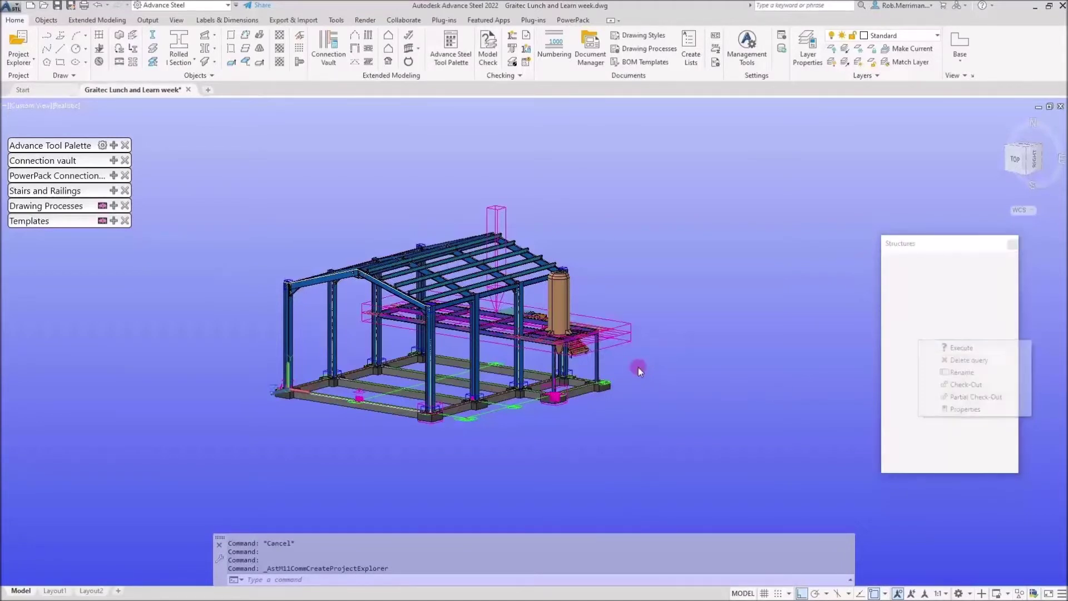
{"action": "left_click", "coordinate": [509, 283]}
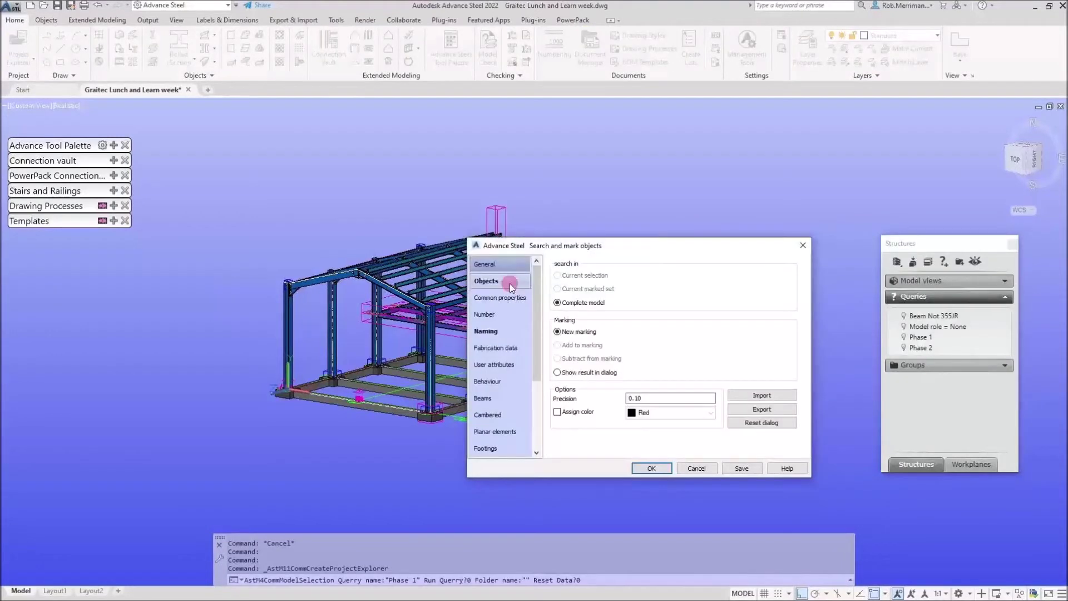
{"action": "left_click", "coordinate": [509, 332]}
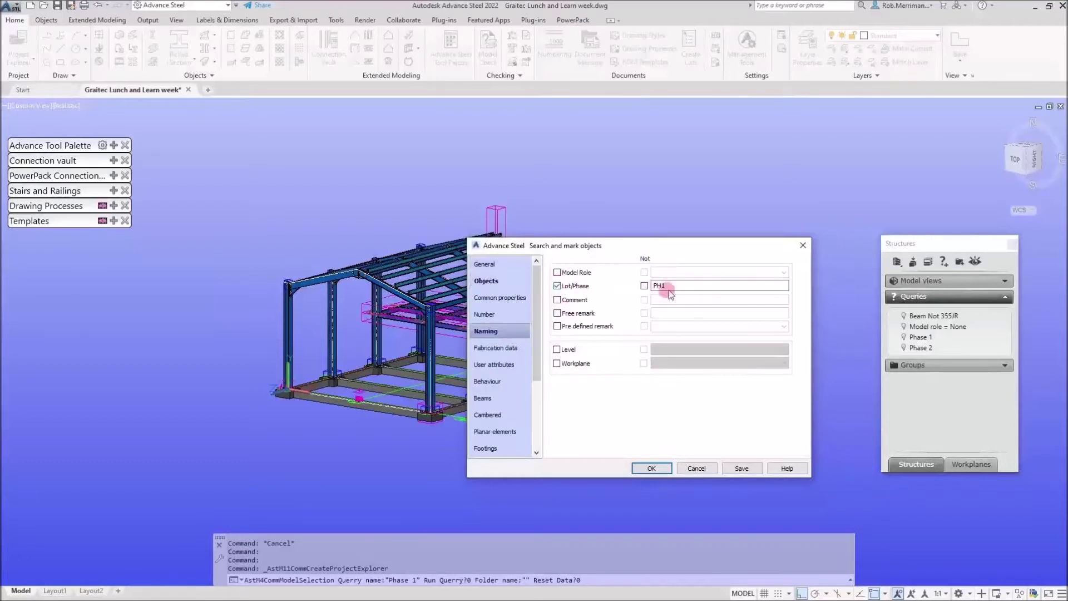
{"action": "left_click", "coordinate": [696, 469]}
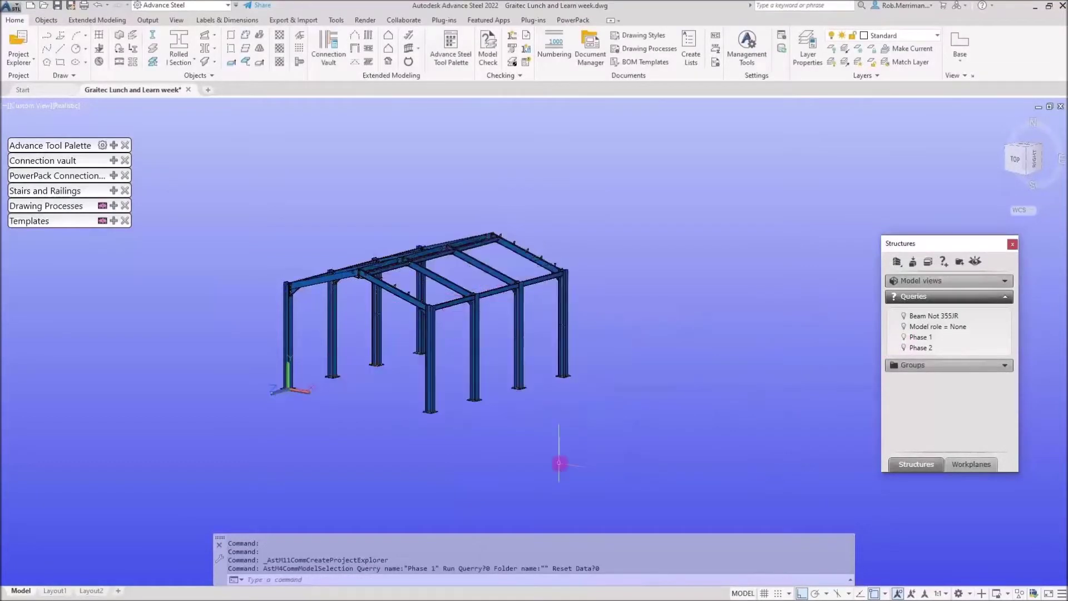
- Select all isolated Phase 1 steel and generate a UK Loading List from it, viewed at full window size
{"action": "left_click", "coordinate": [680, 467]}
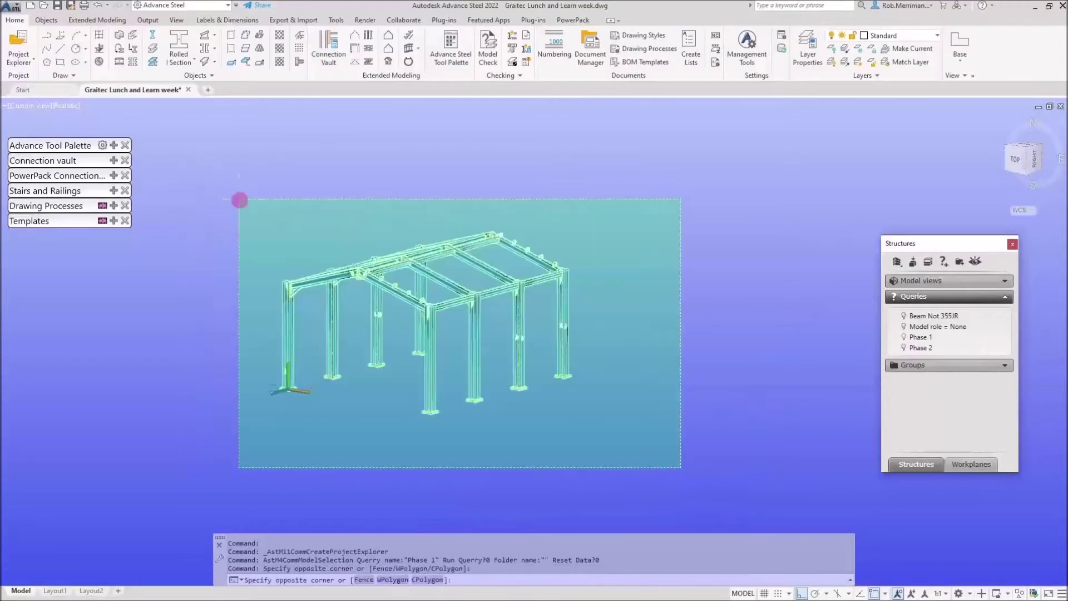
{"action": "left_click", "coordinate": [239, 198]}
{"action": "left_click", "coordinate": [113, 221]}
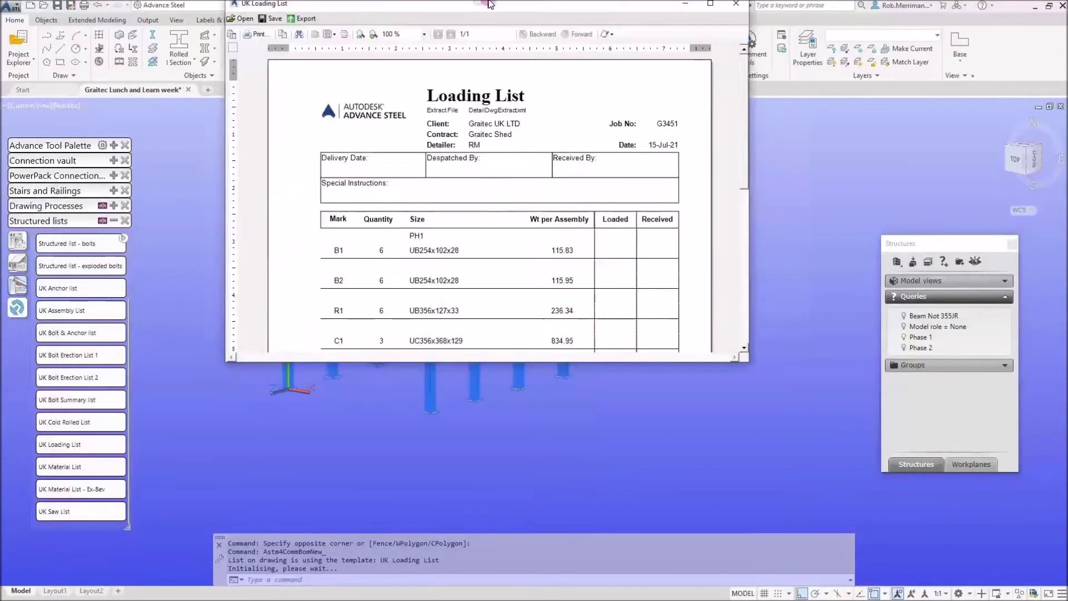
{"action": "double_click", "coordinate": [489, 5]}
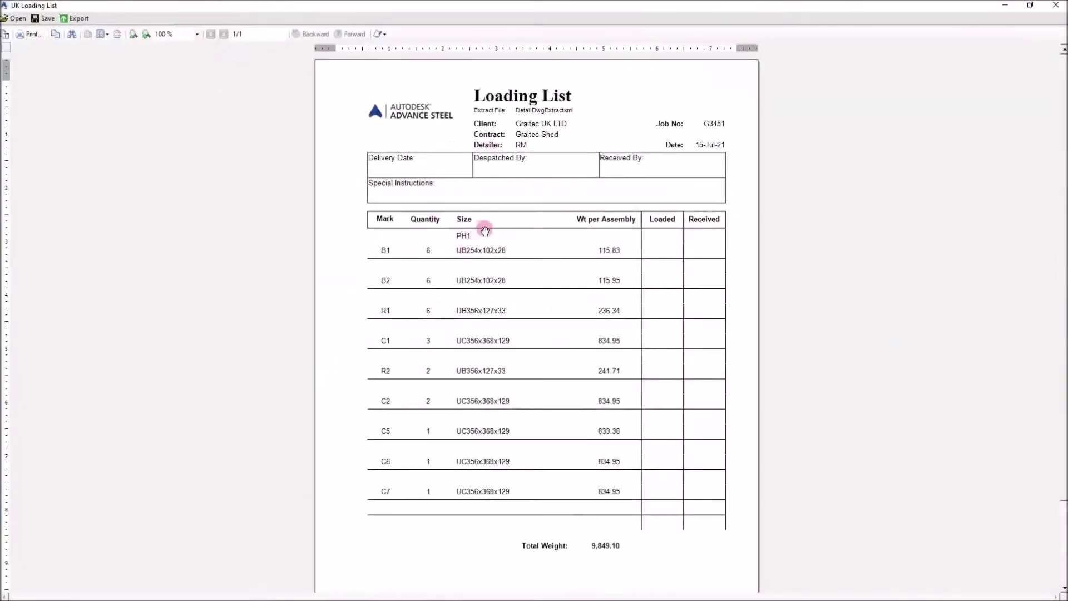
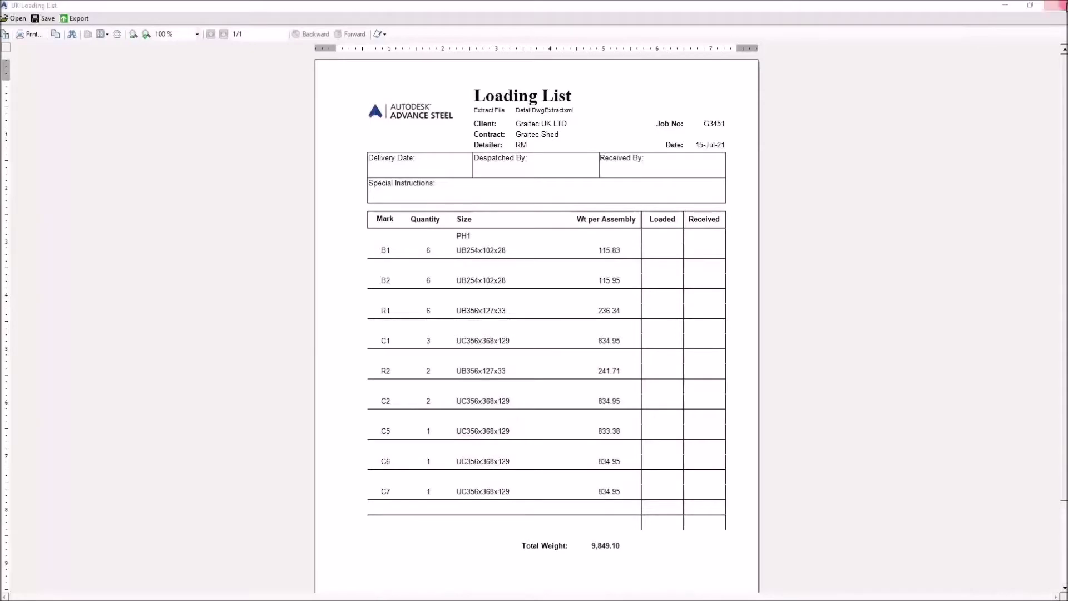
- Close the loading list, switch off the Phase 1 query to show the whole model, and collapse the structured lists
{"action": "left_click", "coordinate": [559, 344]}
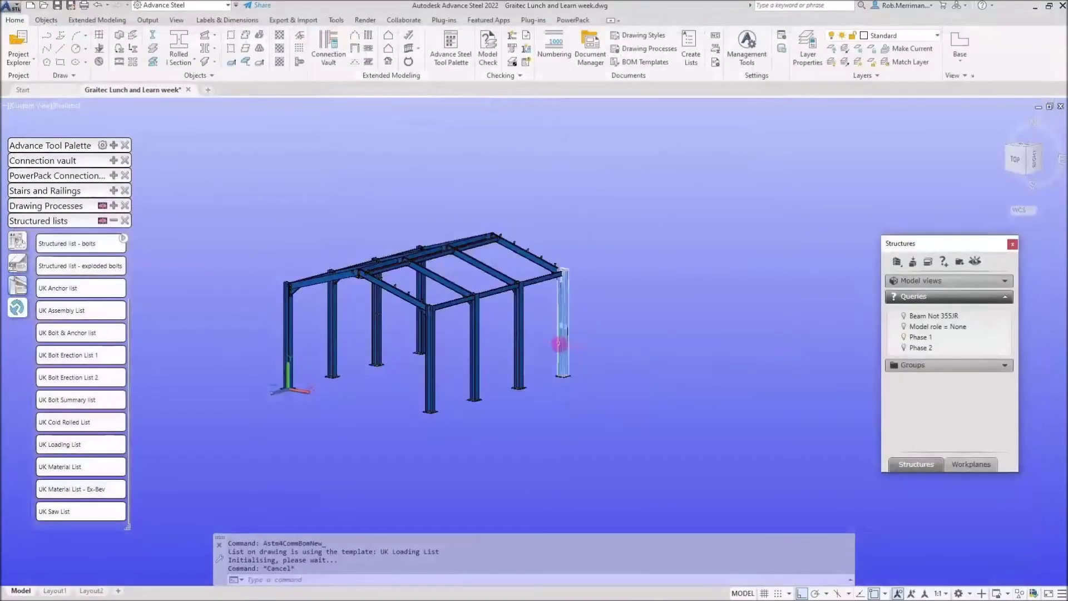
{"action": "double_click", "coordinate": [908, 338]}
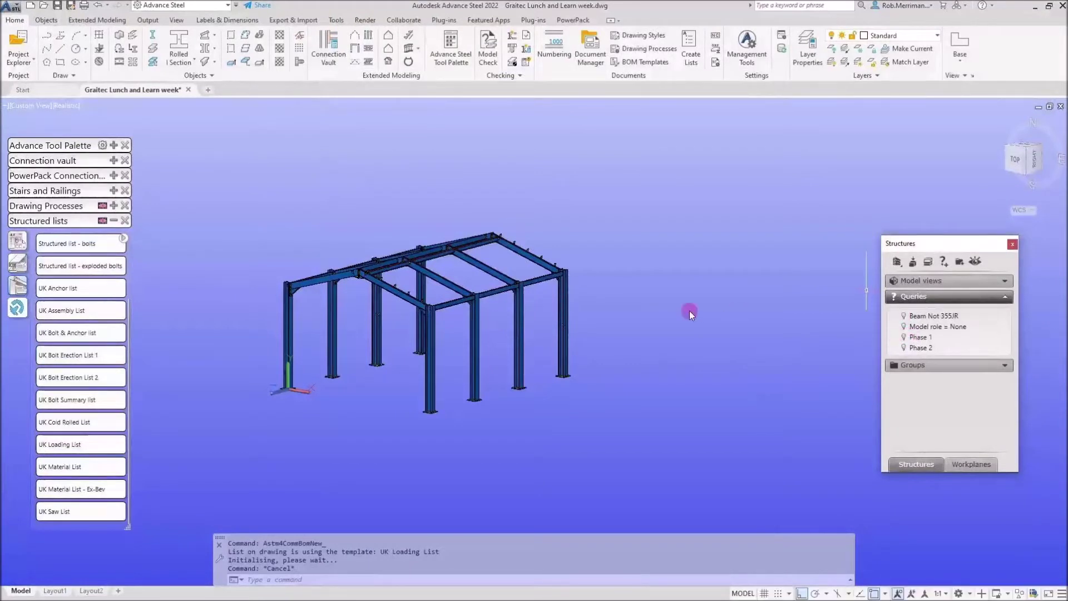
{"action": "left_click", "coordinate": [675, 299]}
{"action": "left_click", "coordinate": [113, 221]}
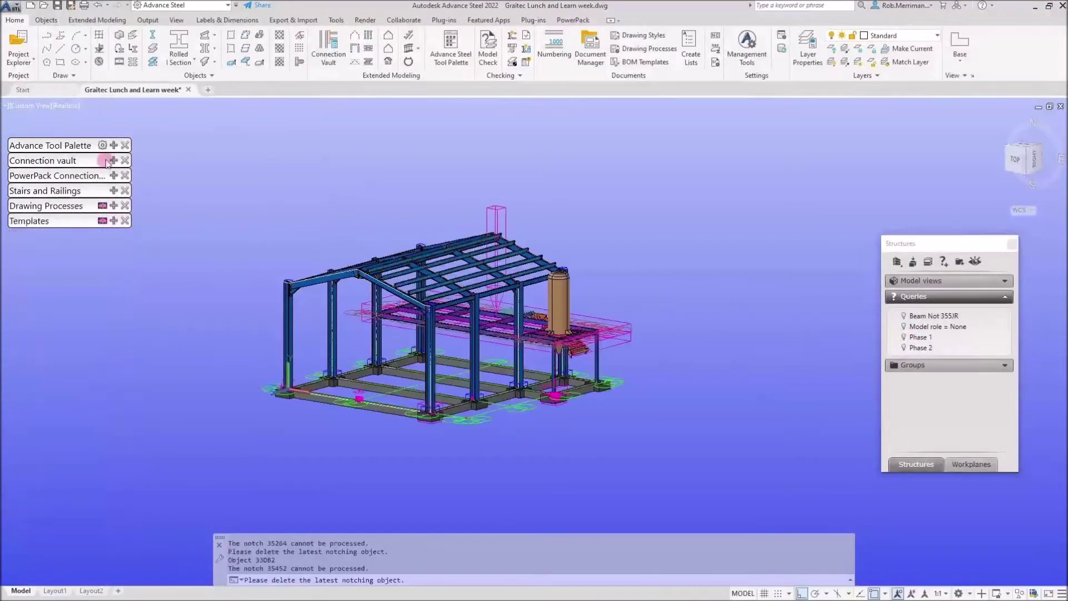
- Set the UCS to World from the Advance Tool Palette and collapse the palette
{"action": "left_click", "coordinate": [113, 145]}
{"action": "left_click", "coordinate": [17, 233]}
{"action": "left_click", "coordinate": [49, 175]}
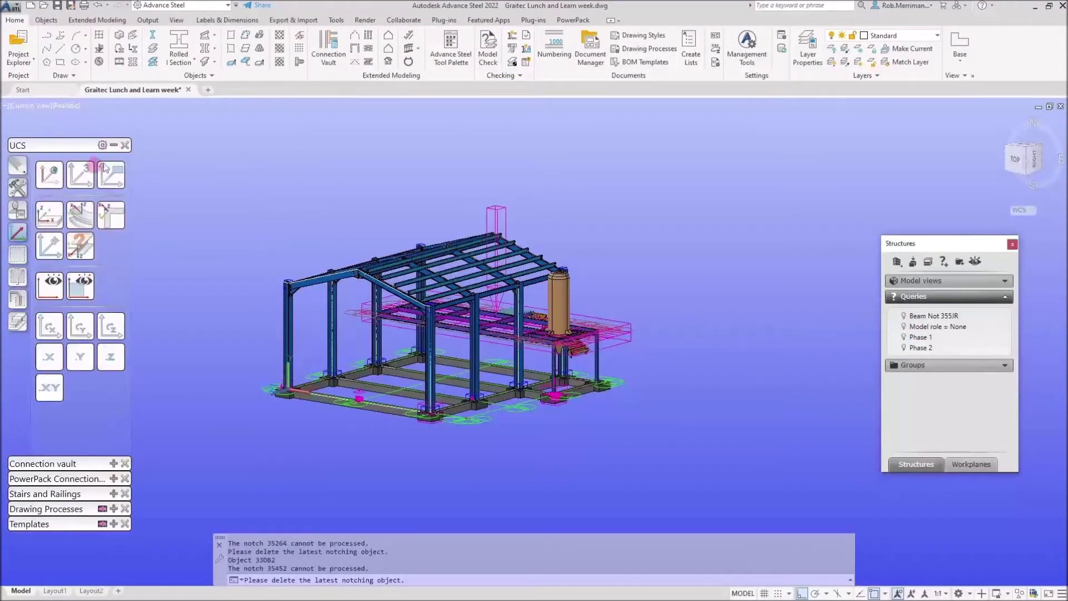
{"action": "left_click", "coordinate": [113, 146]}
- Expand the structured list templates and start creating a Bill-of-Material list
{"action": "left_click", "coordinate": [113, 220]}
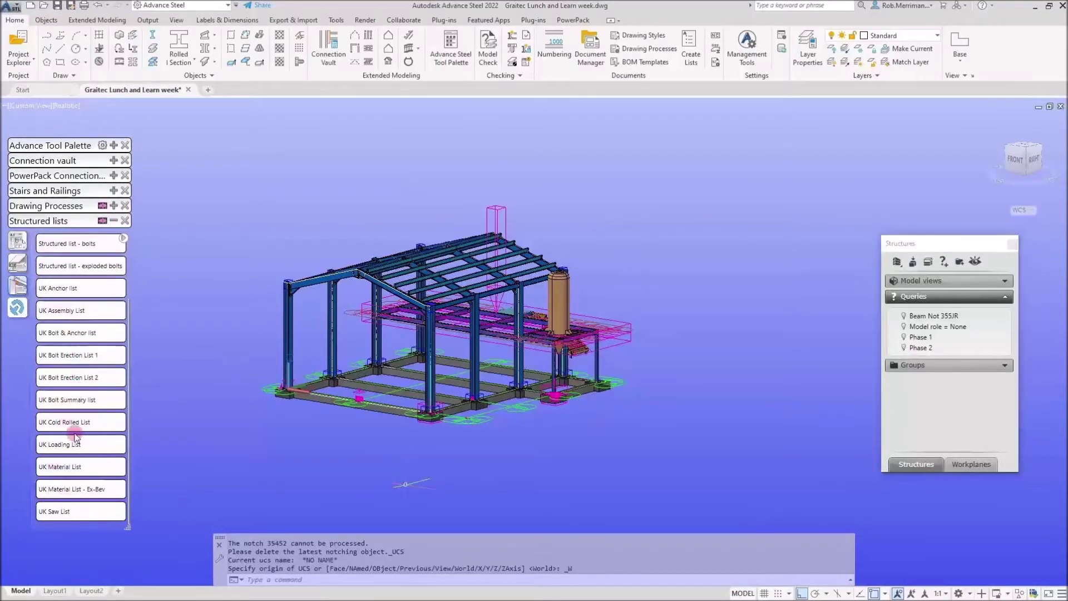
{"action": "left_click", "coordinate": [557, 157]}
{"action": "left_click", "coordinate": [691, 54]}
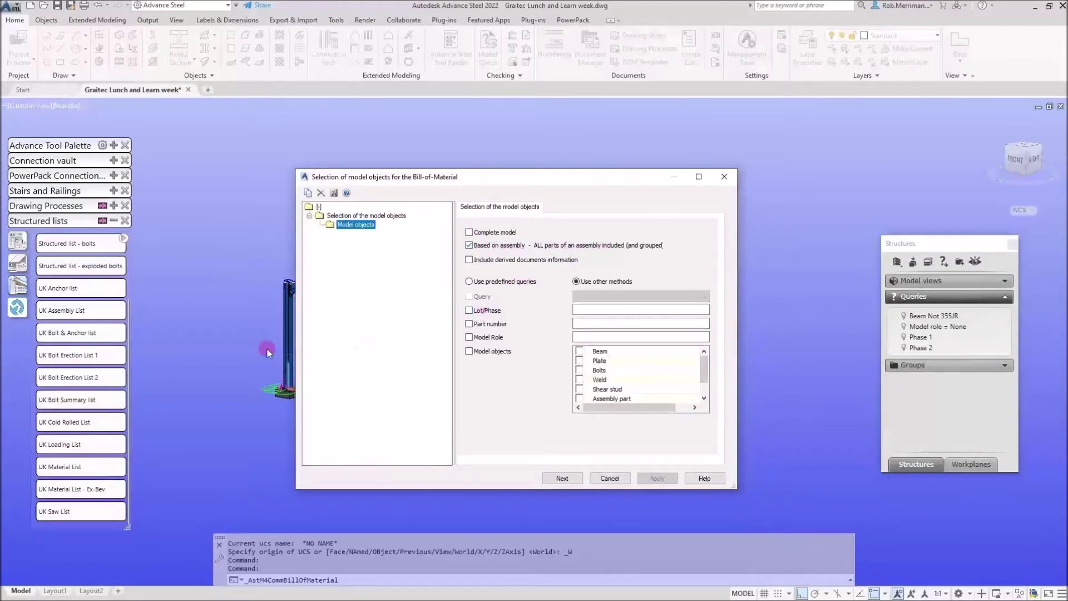
- Create a Bill-of-Material selection set named Phase 1, starting with Model objects
{"action": "right_click", "coordinate": [348, 225]}
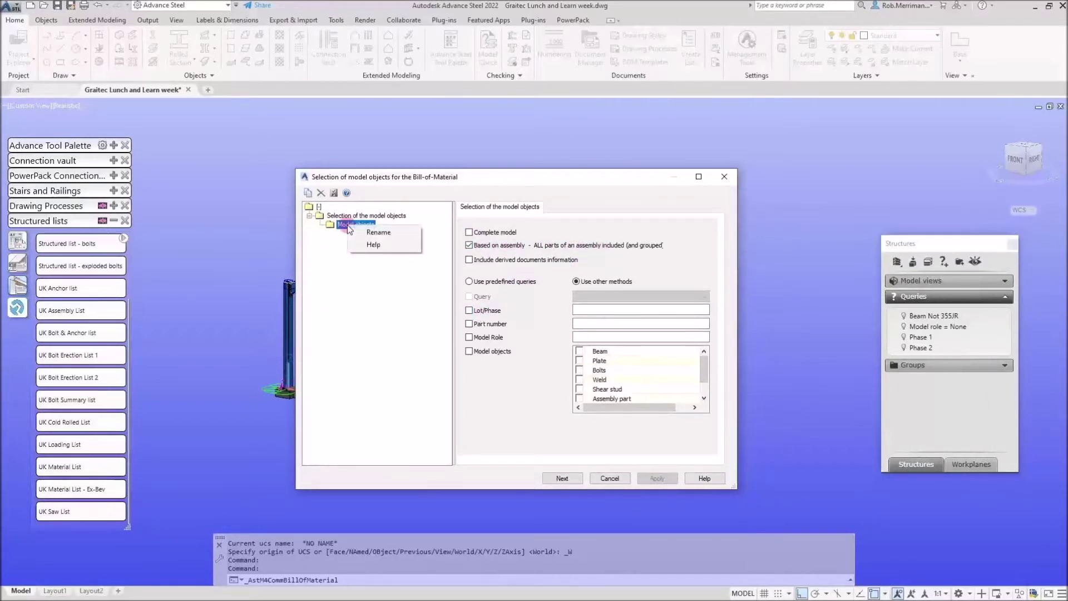
{"action": "left_click", "coordinate": [307, 193]}
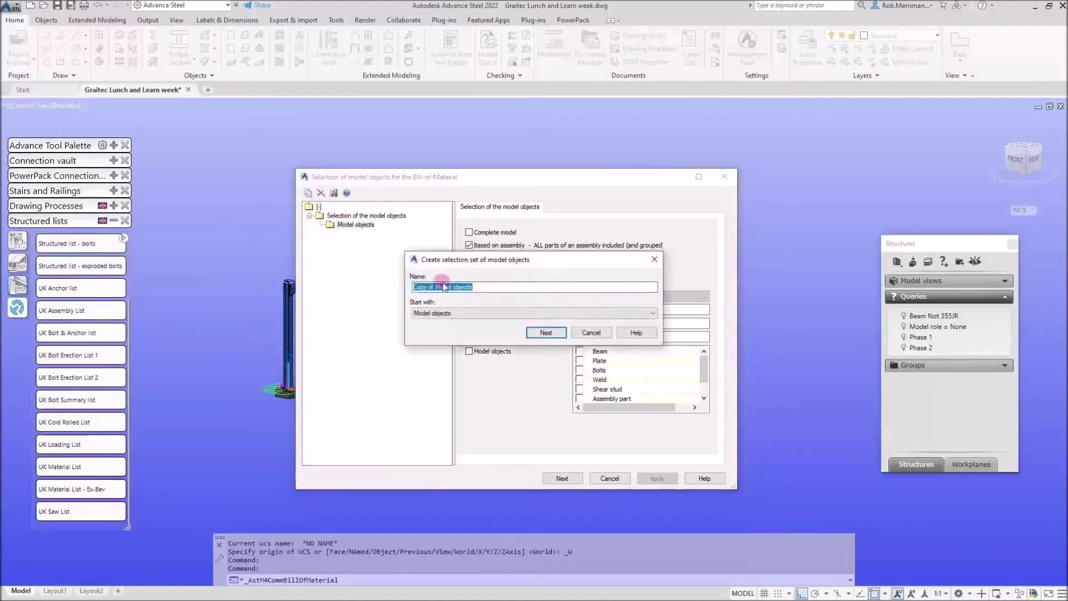
{"action": "type", "text": "Lo"}
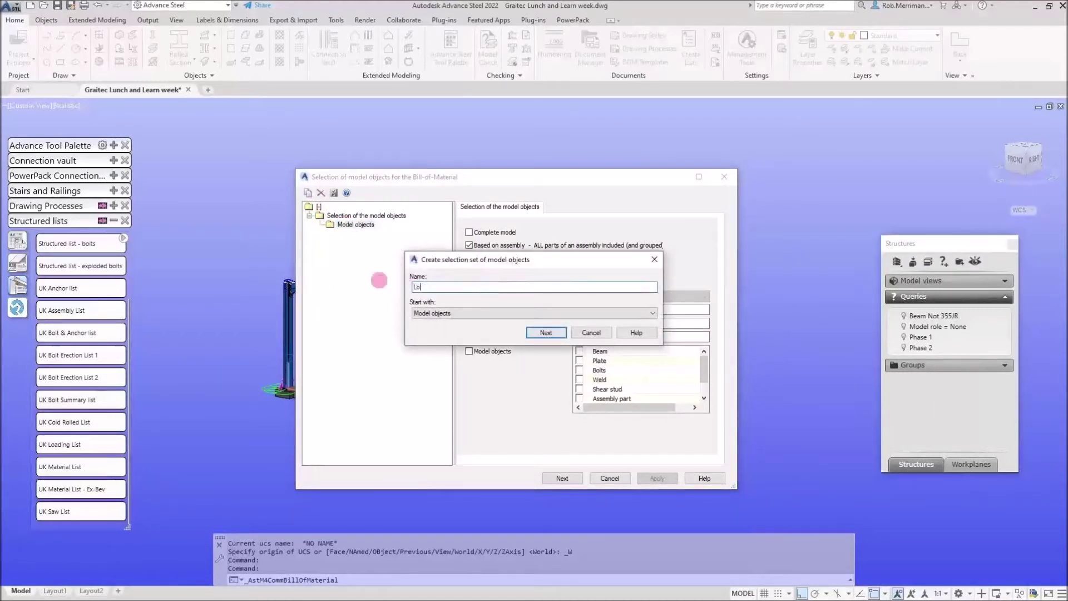
{"action": "key", "text": "BackSpace"}
{"action": "key", "text": "BackSpace"}
{"action": "key", "text": "BackSpace"}
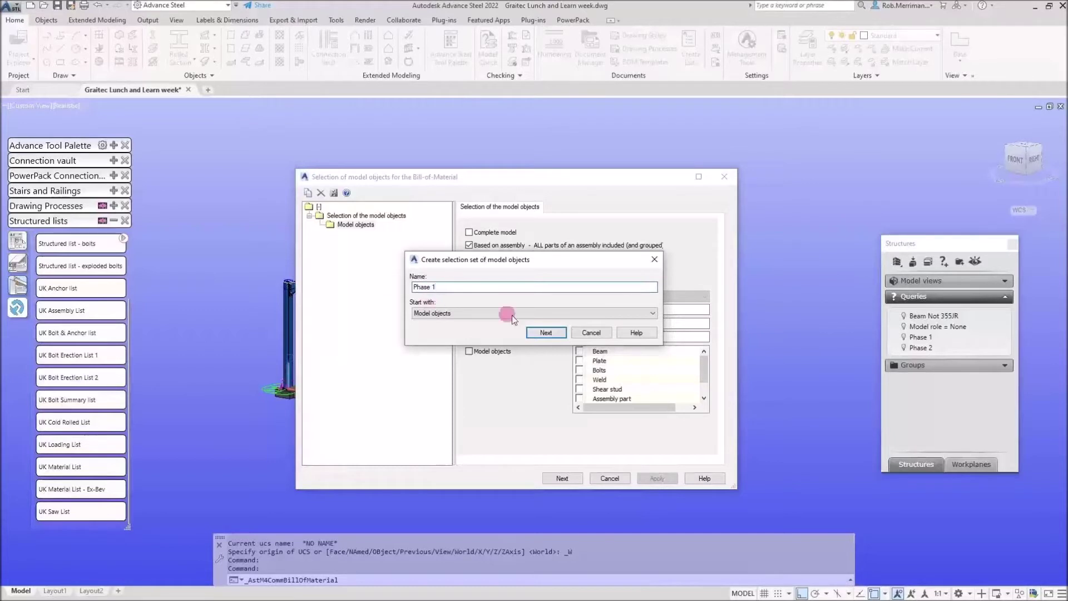
{"action": "left_click", "coordinate": [546, 332]}
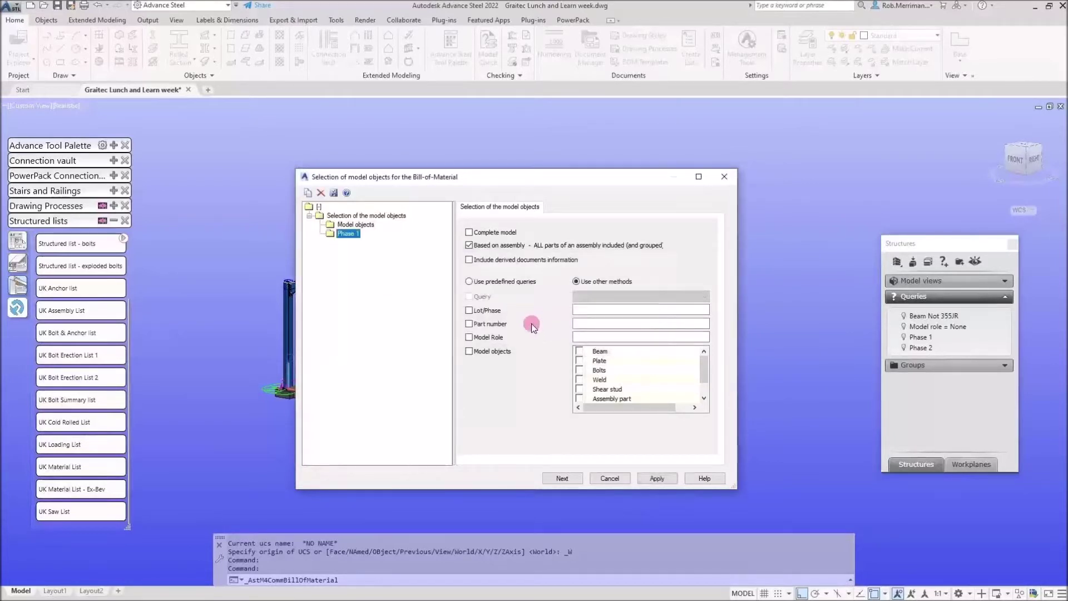
- Set the Phase 1 selection set to the complete model, not based on assembly, filtered by the predefined query Phase 1
{"action": "left_click", "coordinate": [497, 246]}
{"action": "left_click", "coordinate": [497, 234]}
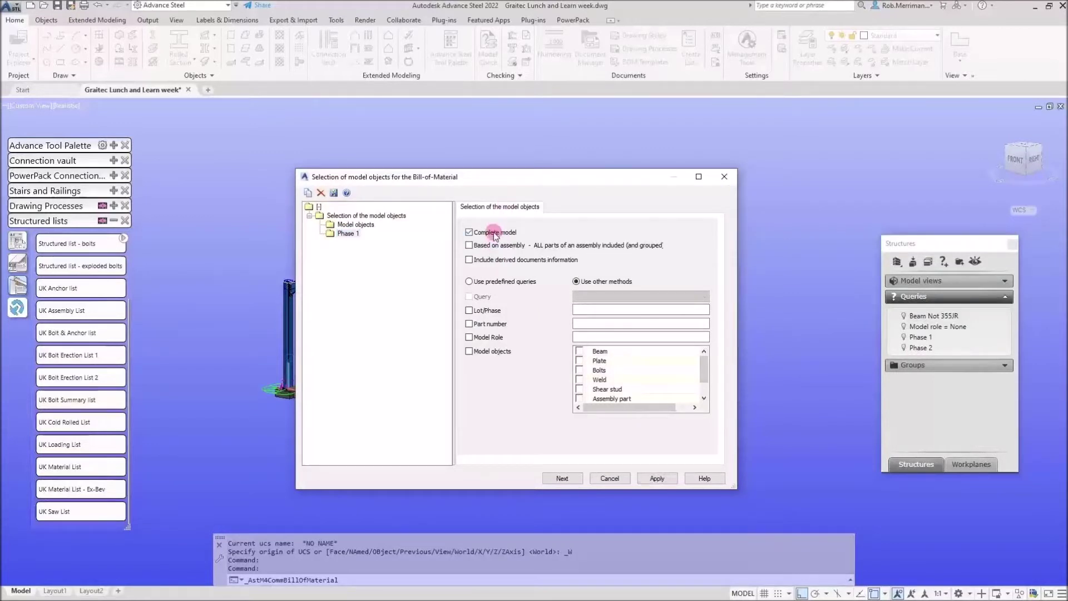
{"action": "left_click", "coordinate": [493, 281]}
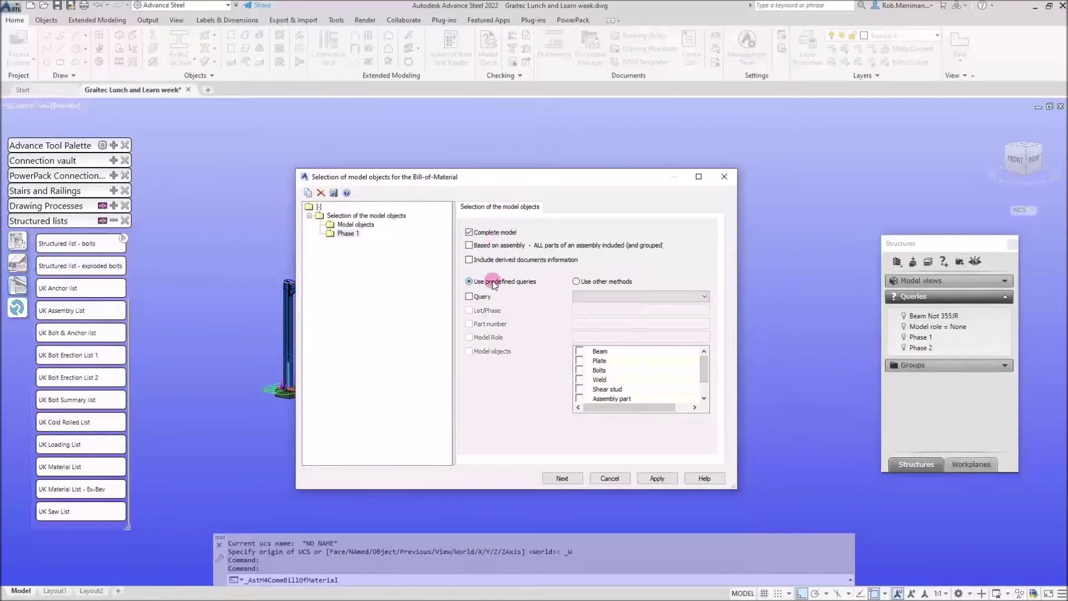
{"action": "left_click", "coordinate": [469, 297]}
{"action": "left_click", "coordinate": [622, 297]}
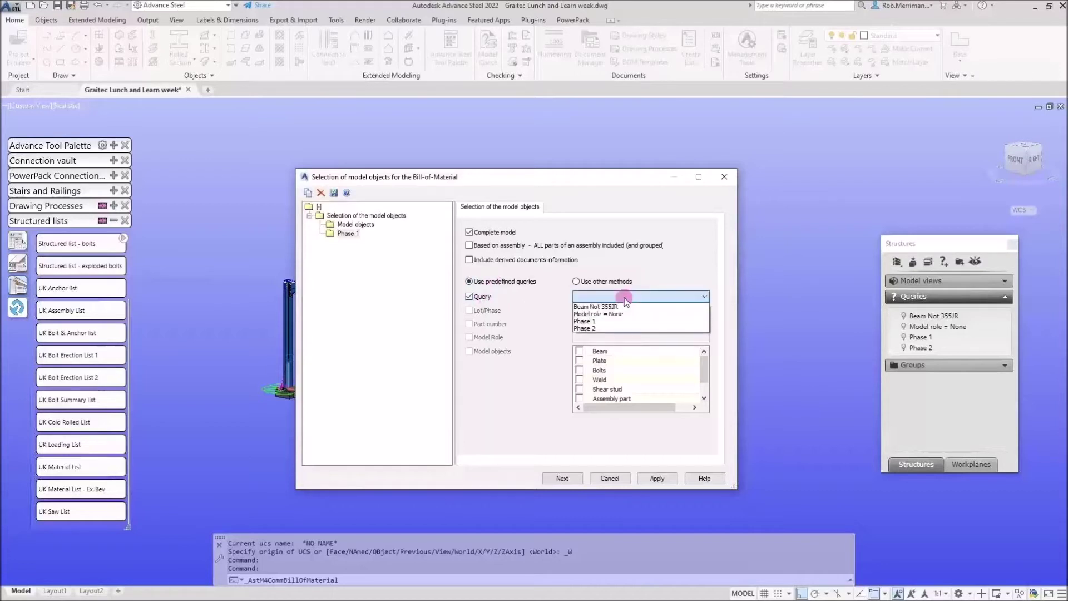
{"action": "left_click", "coordinate": [584, 321]}
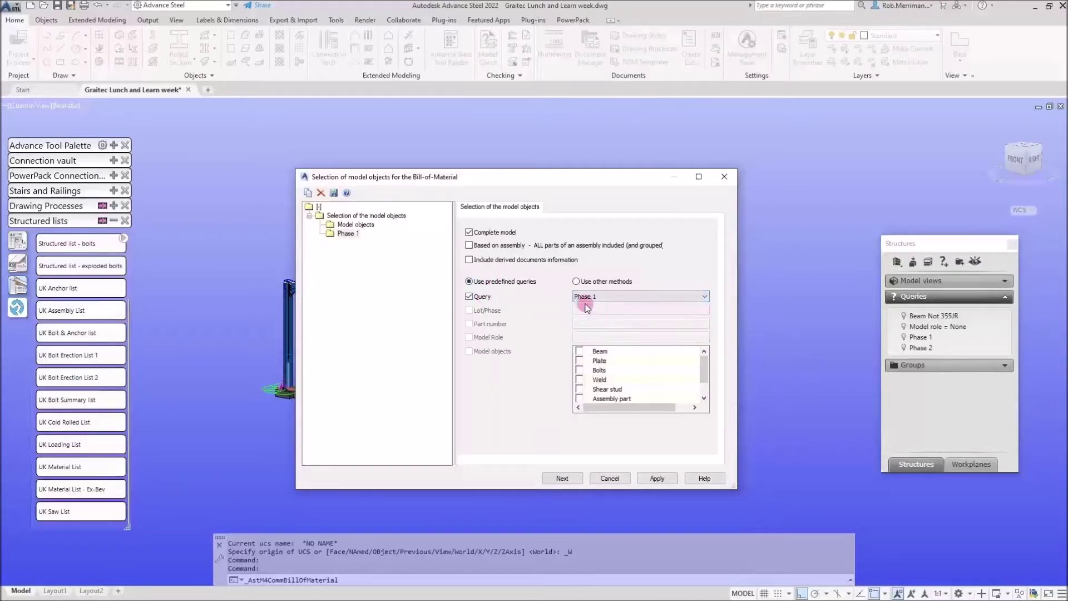
- Apply the Phase 1 selection set, create its model extract and generate a list from it with the UK Loading List template
{"action": "left_click", "coordinate": [657, 479]}
{"action": "left_click", "coordinate": [564, 478]}
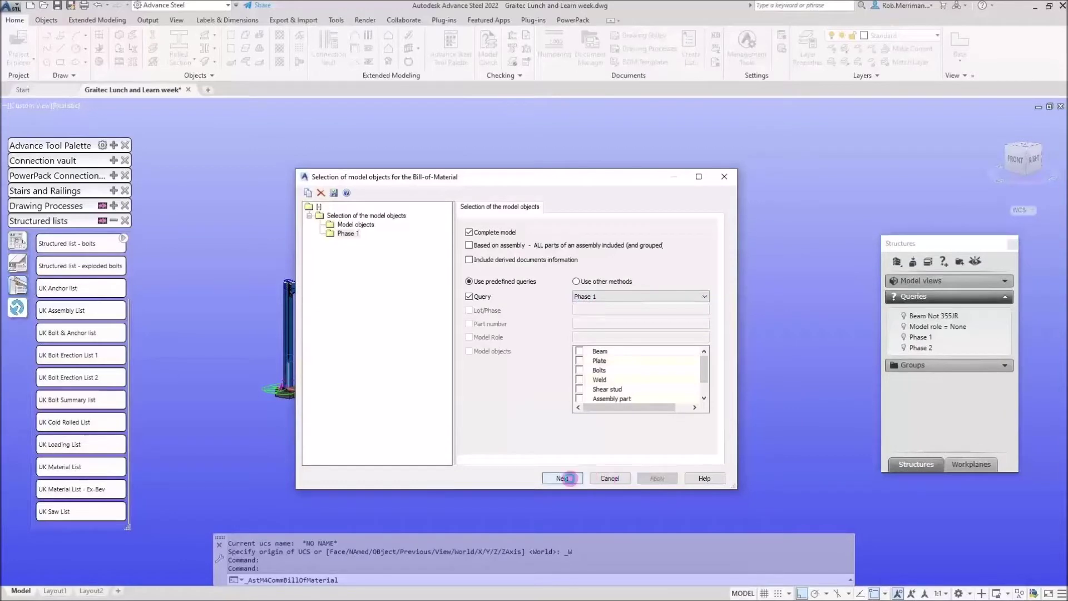
{"action": "left_click", "coordinate": [541, 312]}
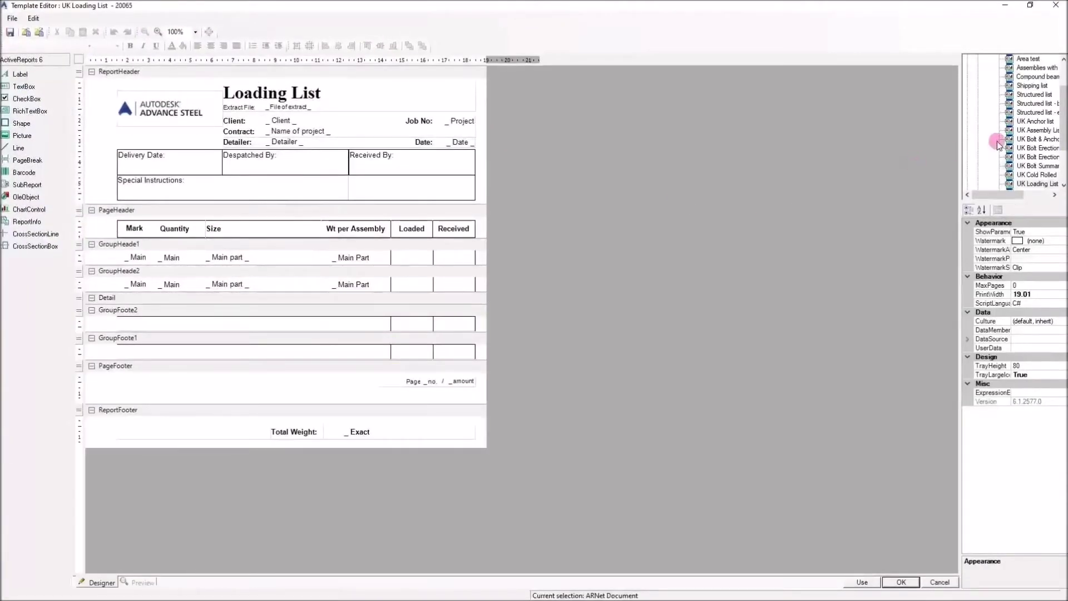
{"action": "left_click", "coordinate": [866, 584]}
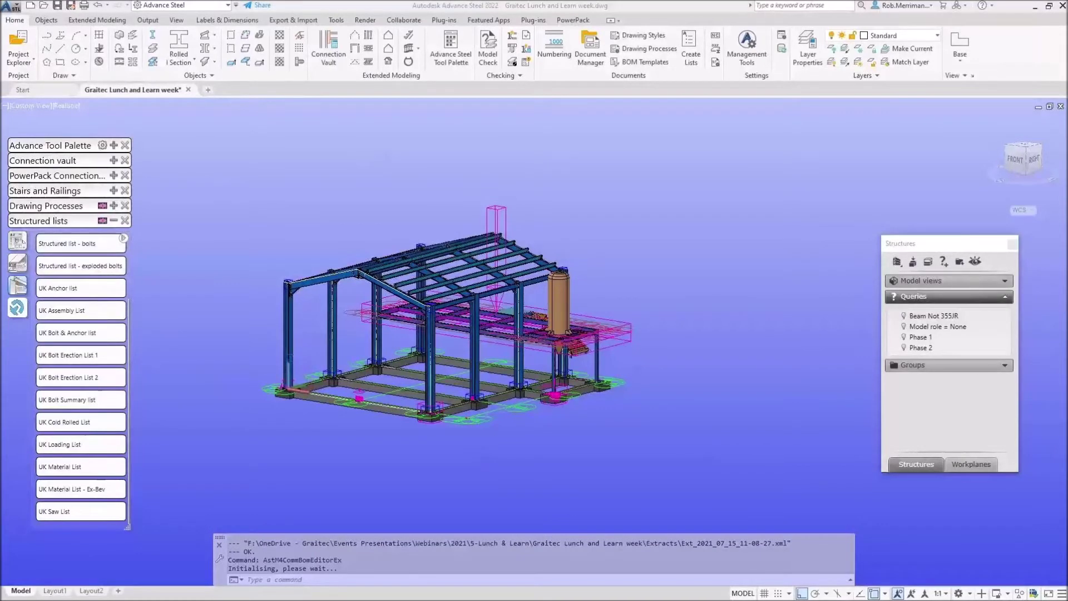
- Maximize the generated loading list report, review the Phase 1 parts and close it without saving
{"action": "double_click", "coordinate": [91, 225]}
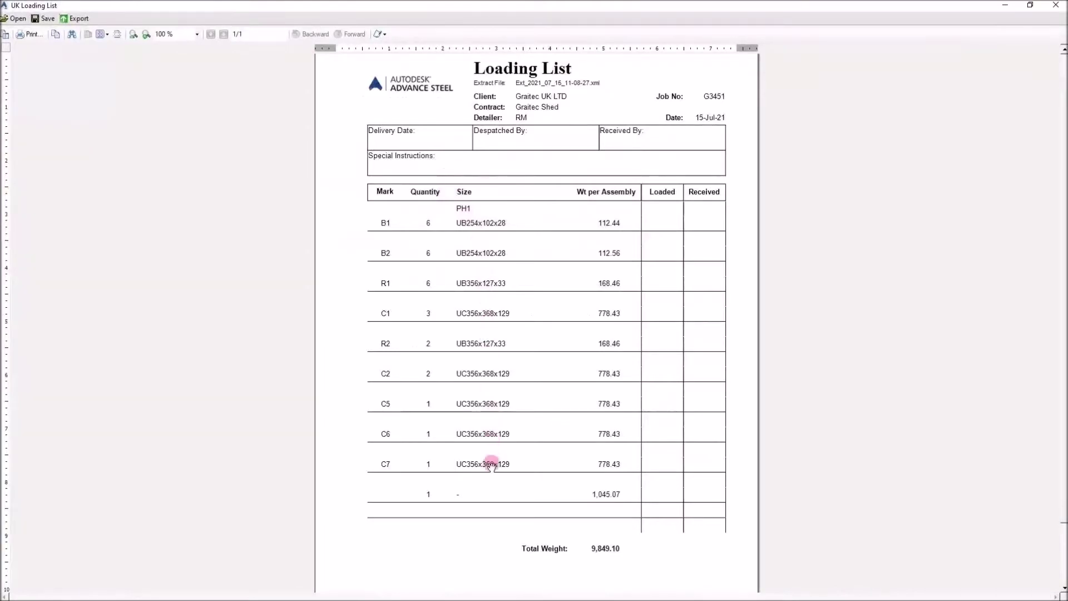
{"action": "left_click", "coordinate": [1061, 11]}
{"action": "left_click", "coordinate": [565, 343]}
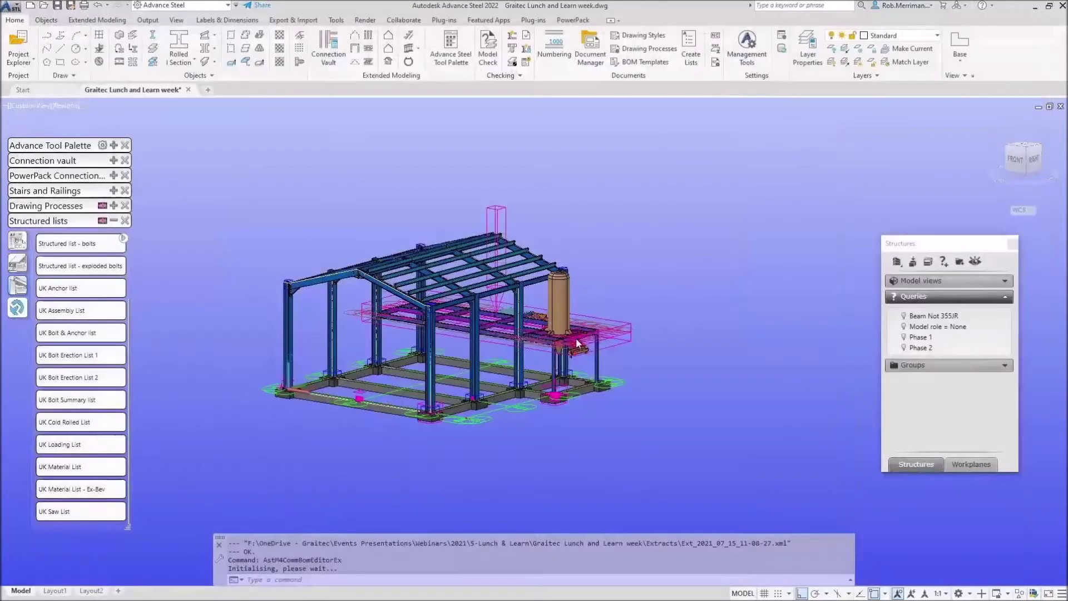
- Reopen the Bill-of-Material object selection, check the saved Phase 1 set and close the dialog without creating a list
{"action": "left_click", "coordinate": [691, 49]}
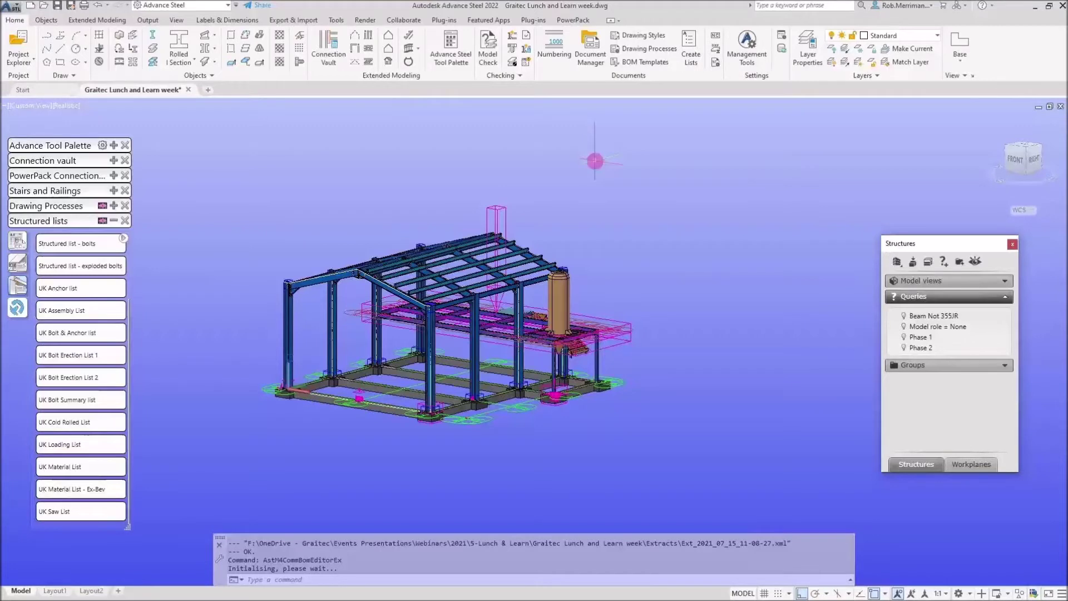
{"action": "left_click", "coordinate": [691, 56]}
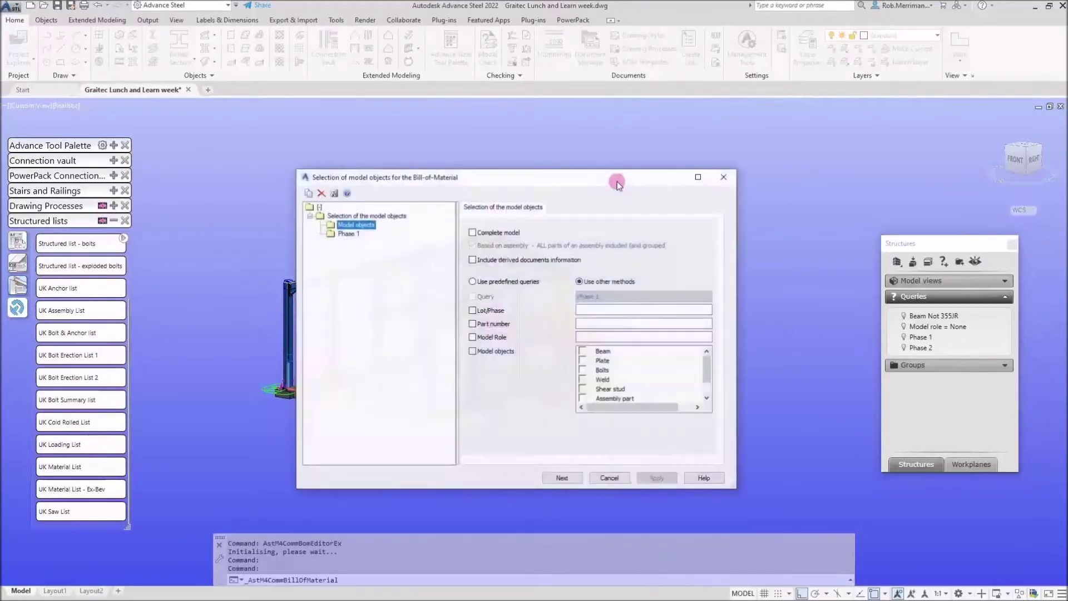
{"action": "left_click", "coordinate": [348, 233]}
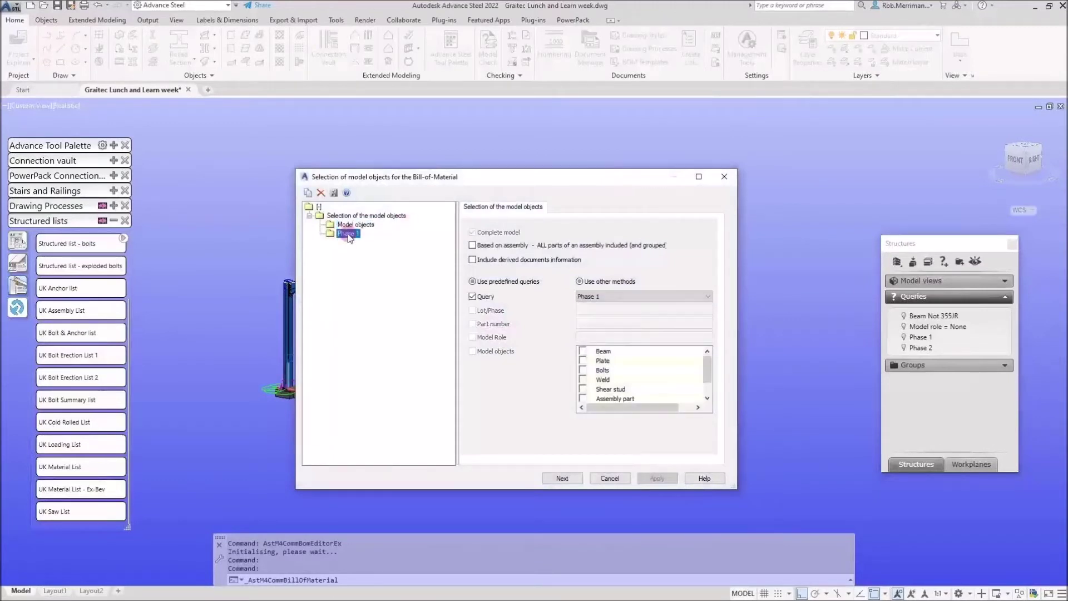
{"action": "left_click", "coordinate": [723, 178]}
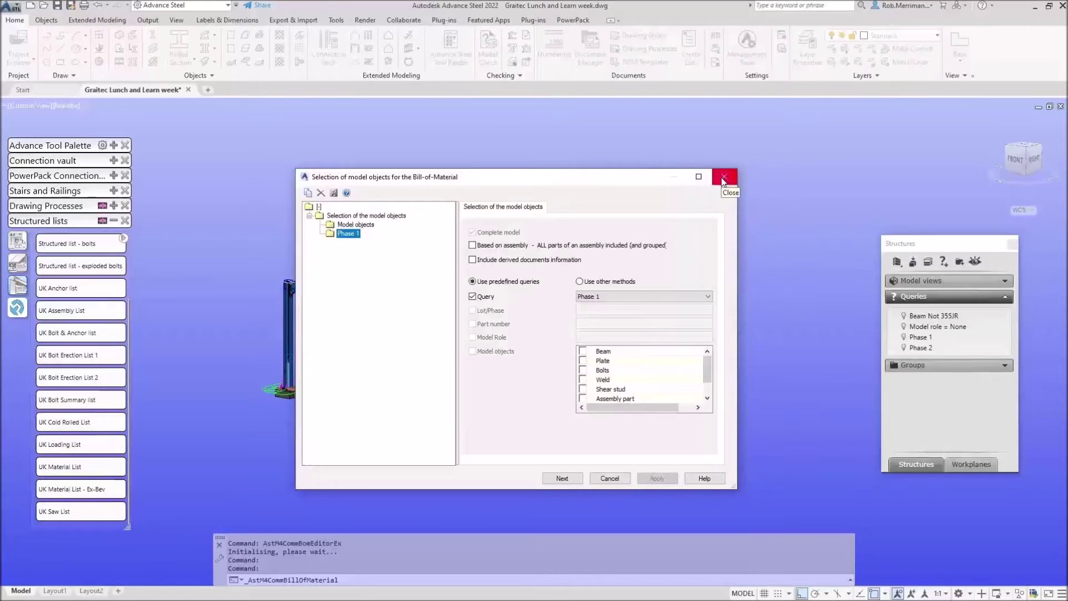
{"action": "left_click", "coordinate": [723, 178]}
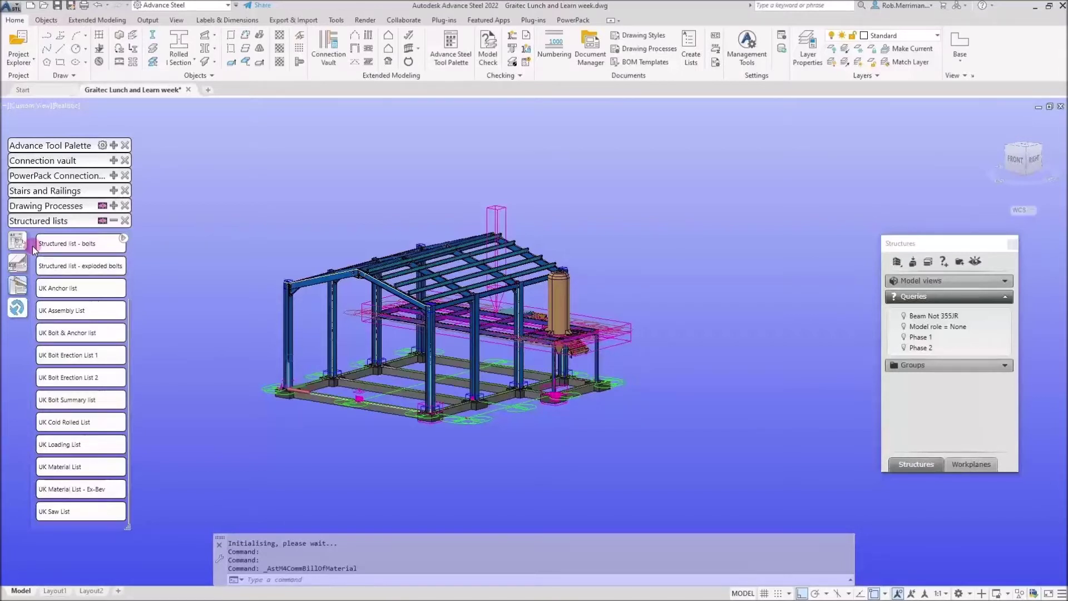
- Run the saved Phase 1 query so that only its objects are shown in the model
{"action": "left_click", "coordinate": [32, 246]}
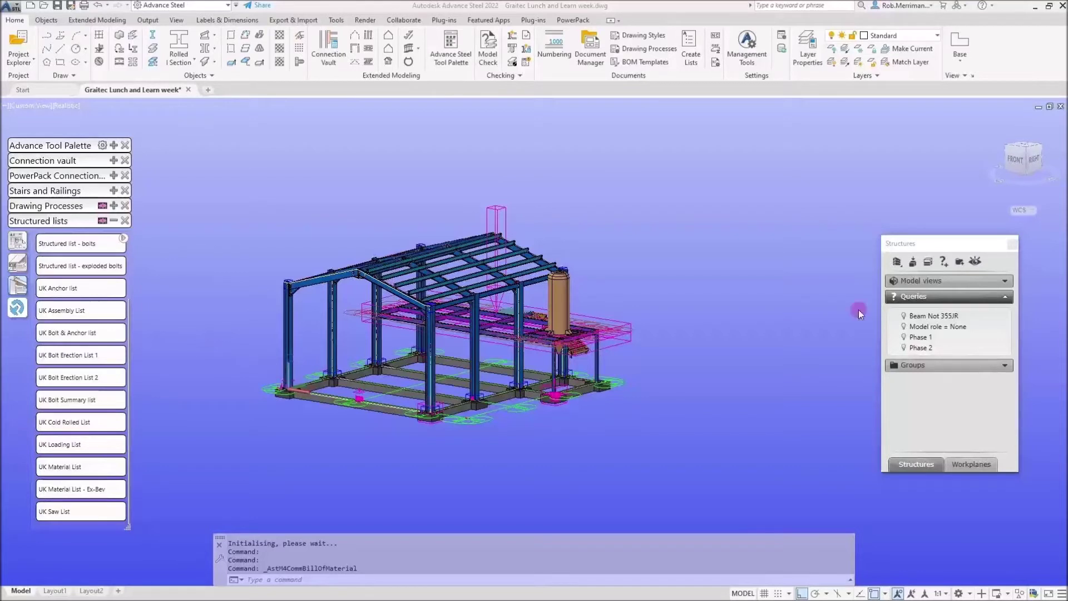
{"action": "left_click", "coordinate": [906, 348]}
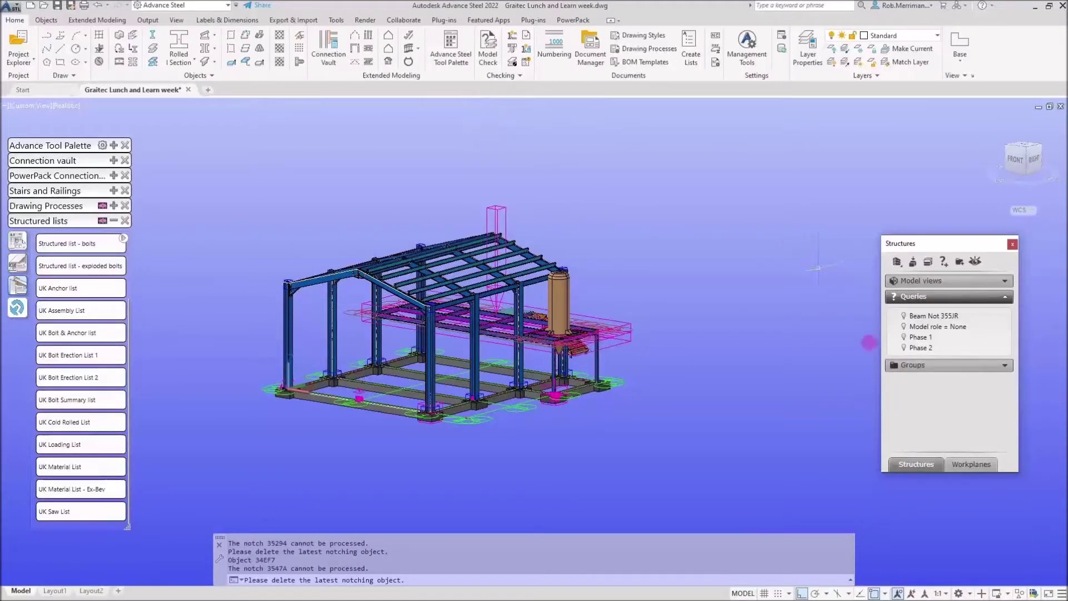
{"action": "double_click", "coordinate": [919, 338]}
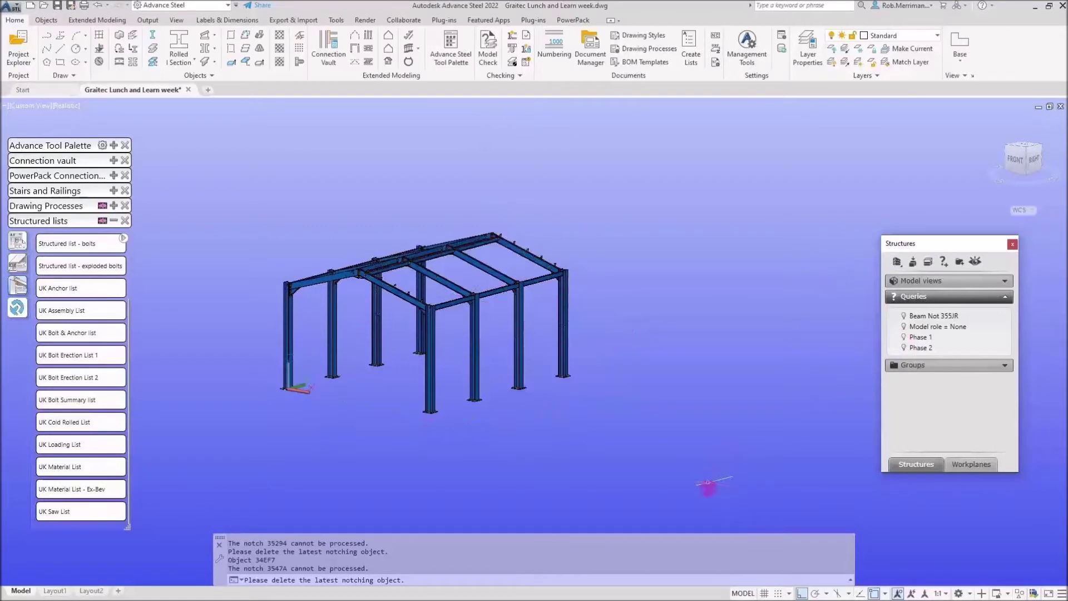
- Select all the displayed Phase 1 steelwork with a crossing window and create a UK Loading List directly from the selection
{"action": "left_click", "coordinate": [708, 492]}
{"action": "left_click", "coordinate": [248, 216]}
{"action": "left_click", "coordinate": [81, 439]}
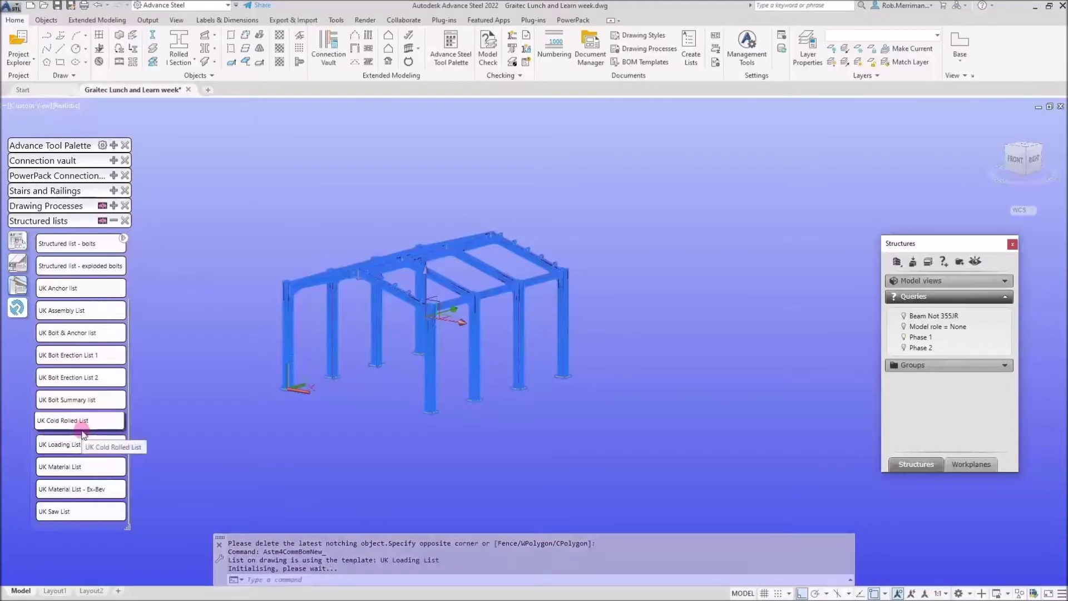
{"action": "left_click", "coordinate": [77, 430]}
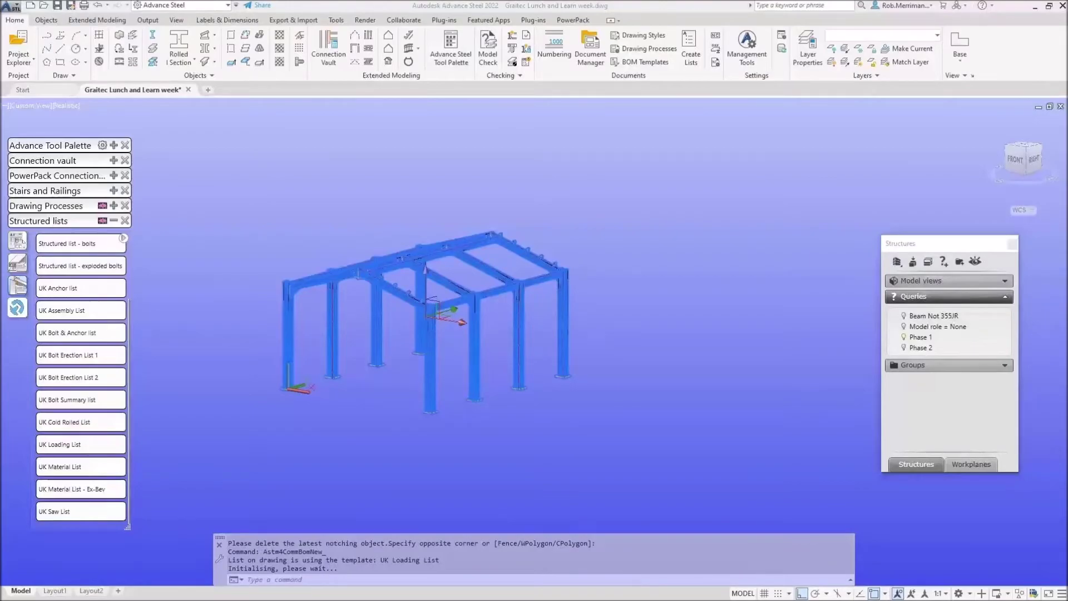
- Review the loading list report made from the selected objects, close it without saving and clear the model selection
{"action": "double_click", "coordinate": [336, 121]}
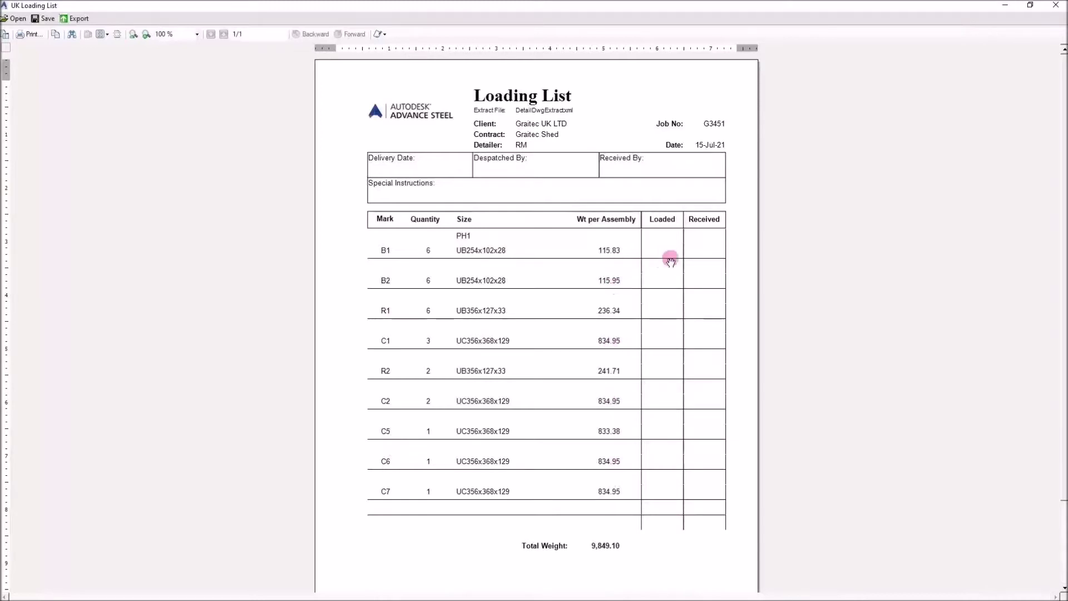
{"action": "left_click", "coordinate": [1055, 6]}
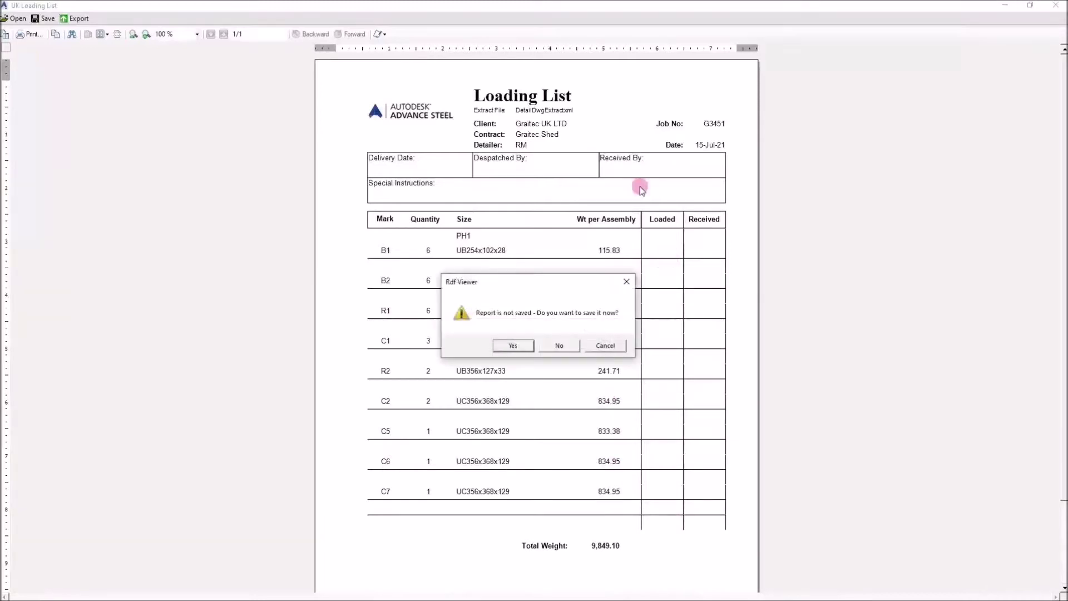
{"action": "left_click", "coordinate": [558, 348]}
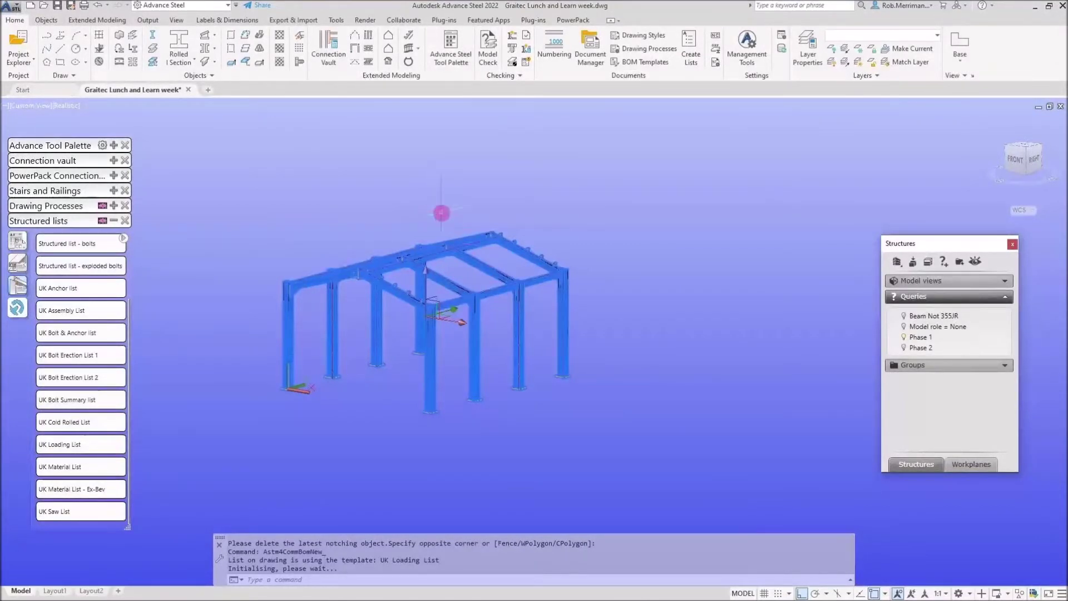
{"action": "key", "text": "Escape"}
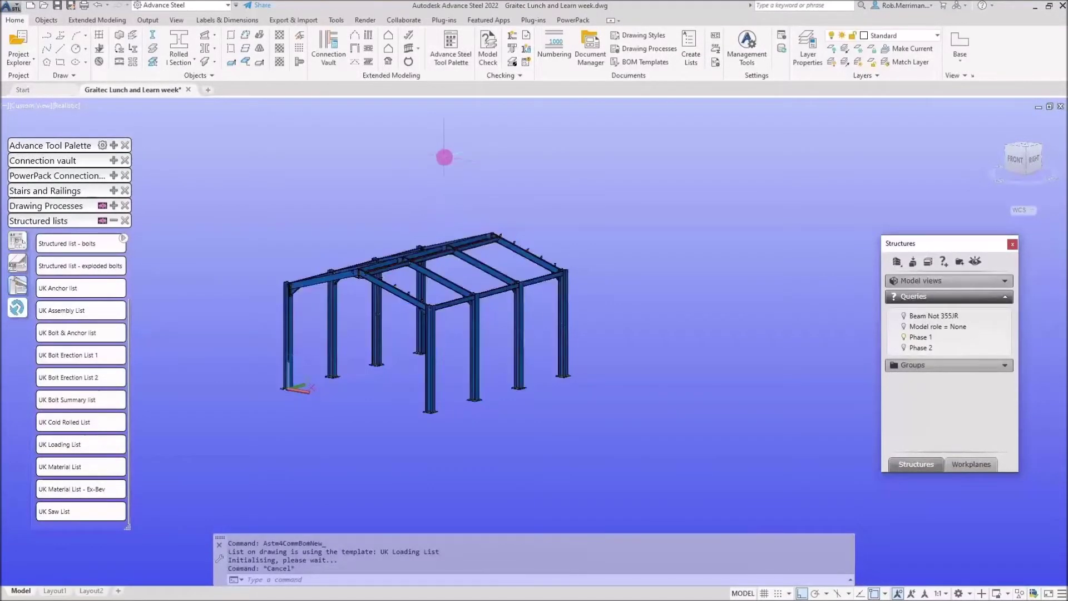
- Open the BOM template editor on the UK Loading List template and maximize its window
{"action": "left_click", "coordinate": [147, 21]}
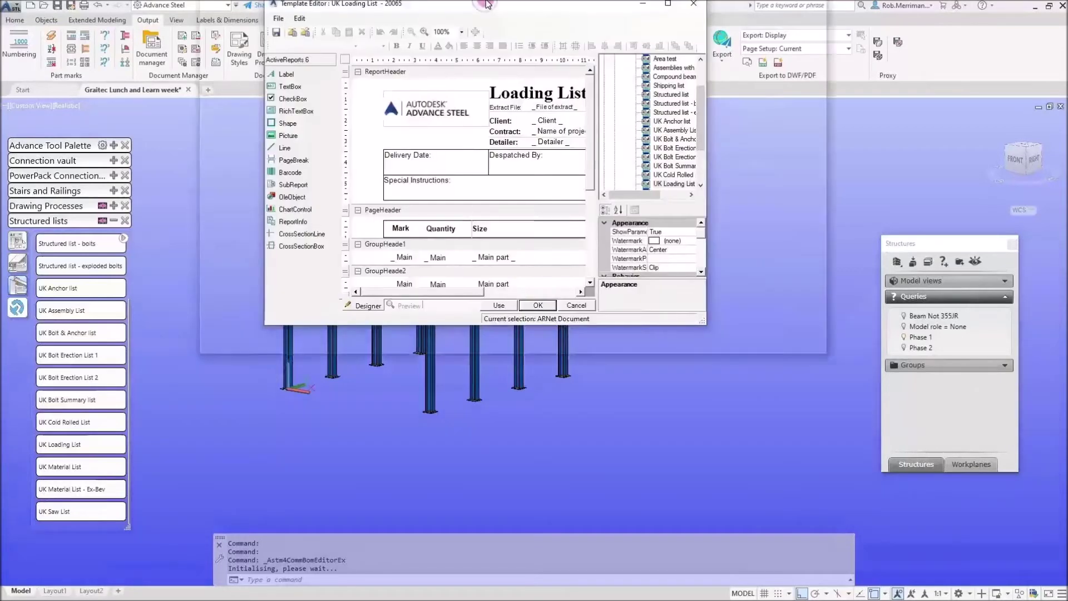
{"action": "double_click", "coordinate": [487, 4]}
{"action": "scroll", "coordinate": [1041, 94], "scroll_direction": "up", "scroll_amount": 2}
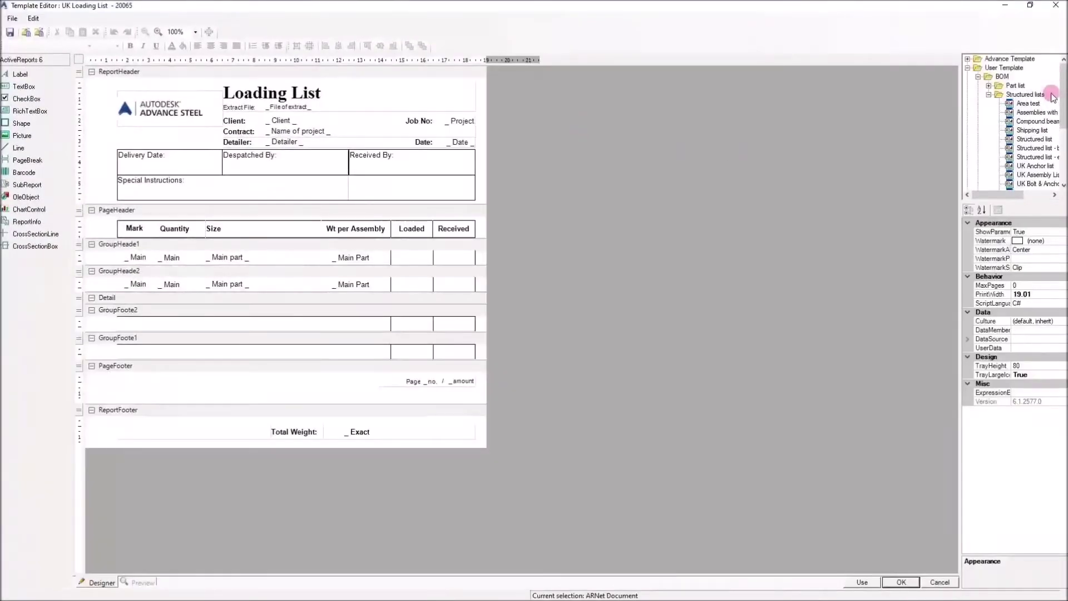
- Compare the Advance Template and User Template folders, widen the template tree and expand the user BOM structured lists
{"action": "left_click", "coordinate": [968, 67]}
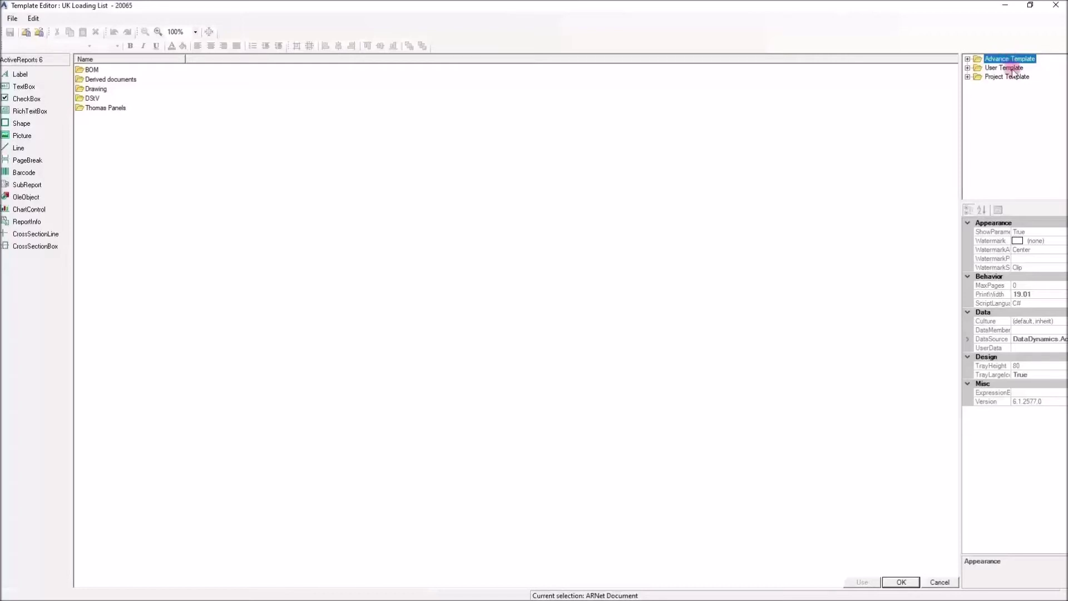
{"action": "left_click", "coordinate": [1012, 68]}
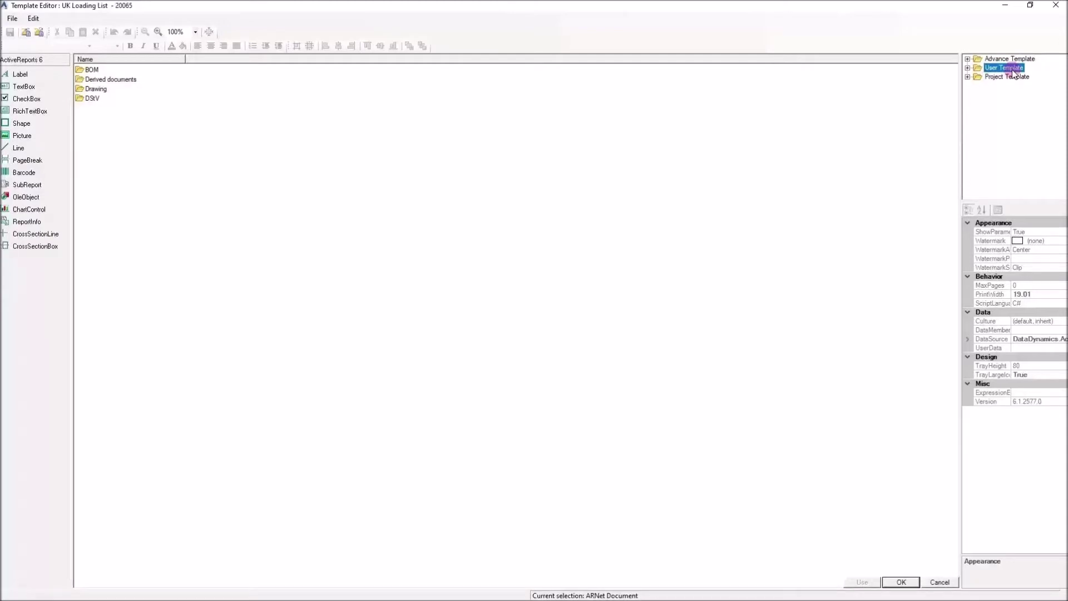
{"action": "left_click", "coordinate": [968, 68]}
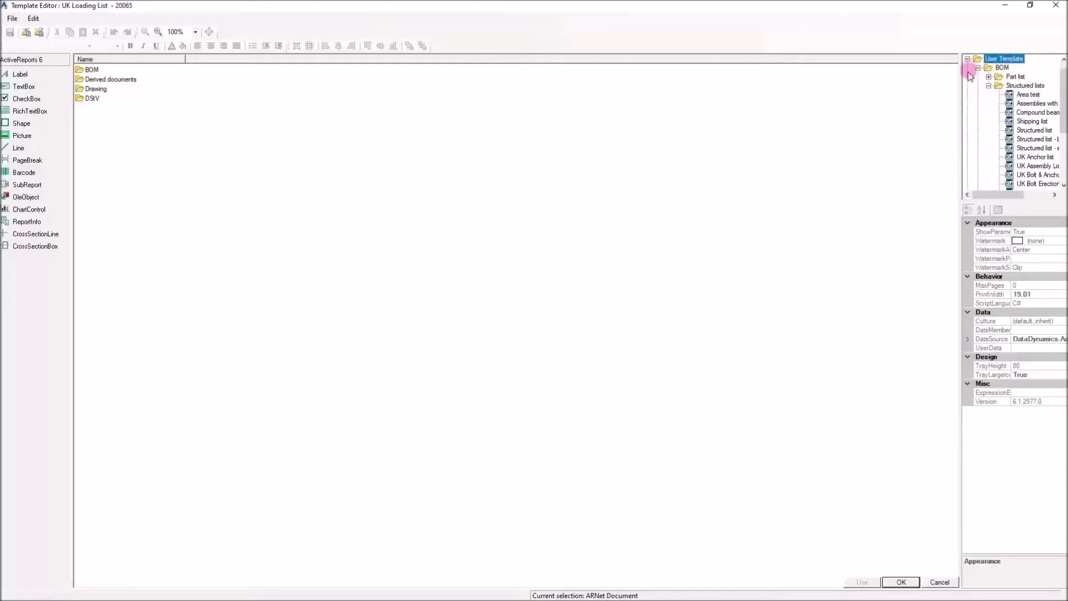
{"action": "left_click_drag", "start_coordinate": [962, 80], "coordinate": [942, 96]}
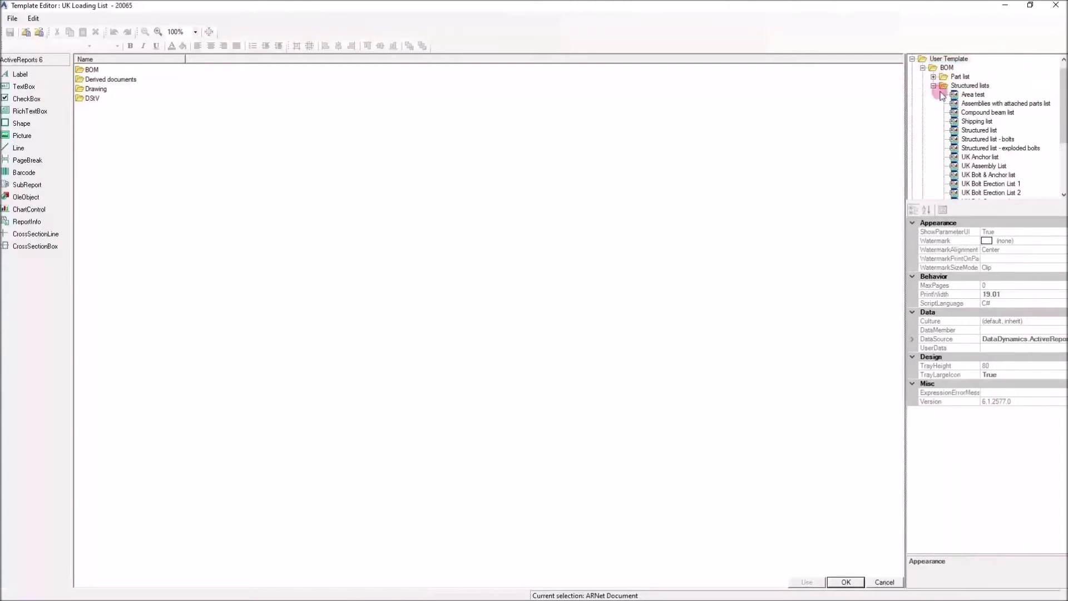
{"action": "left_click", "coordinate": [934, 86]}
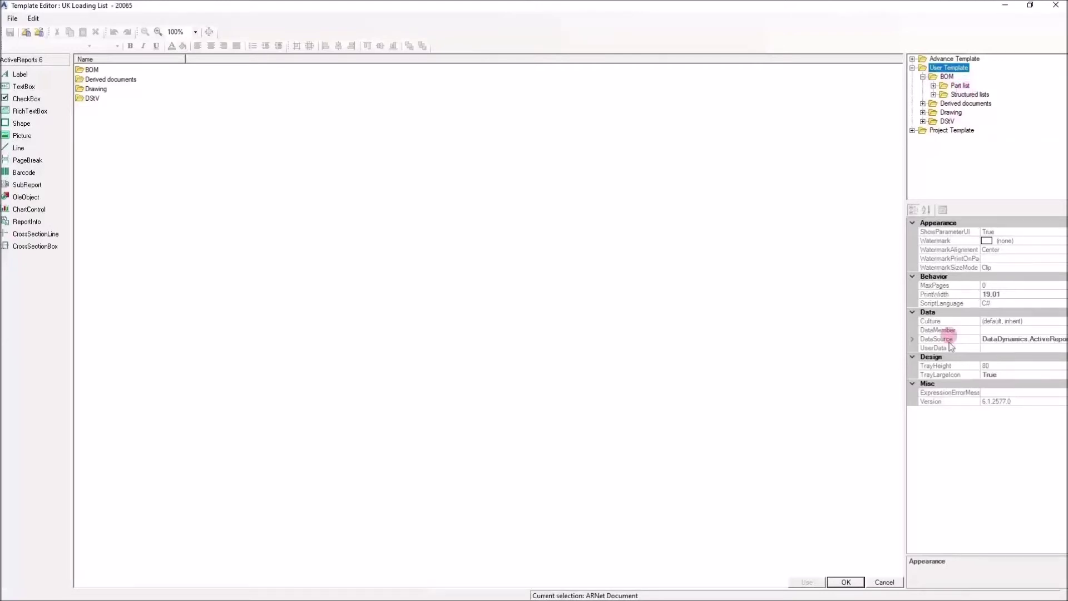
{"action": "left_click", "coordinate": [934, 96]}
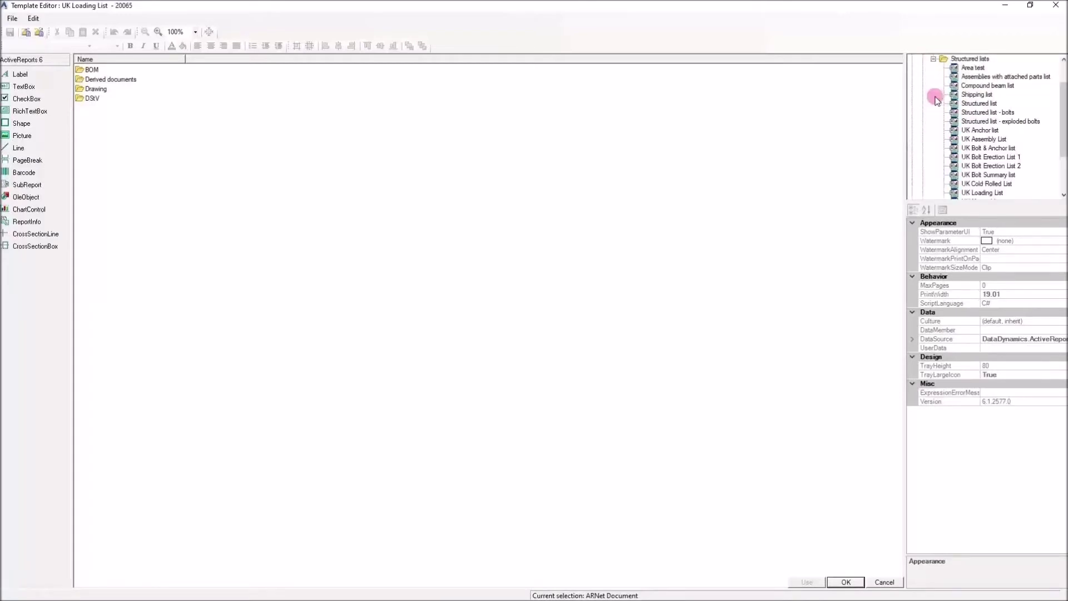
- Copy the UK Loading List template within the user structured lists and select the new copy
{"action": "left_click", "coordinate": [983, 193]}
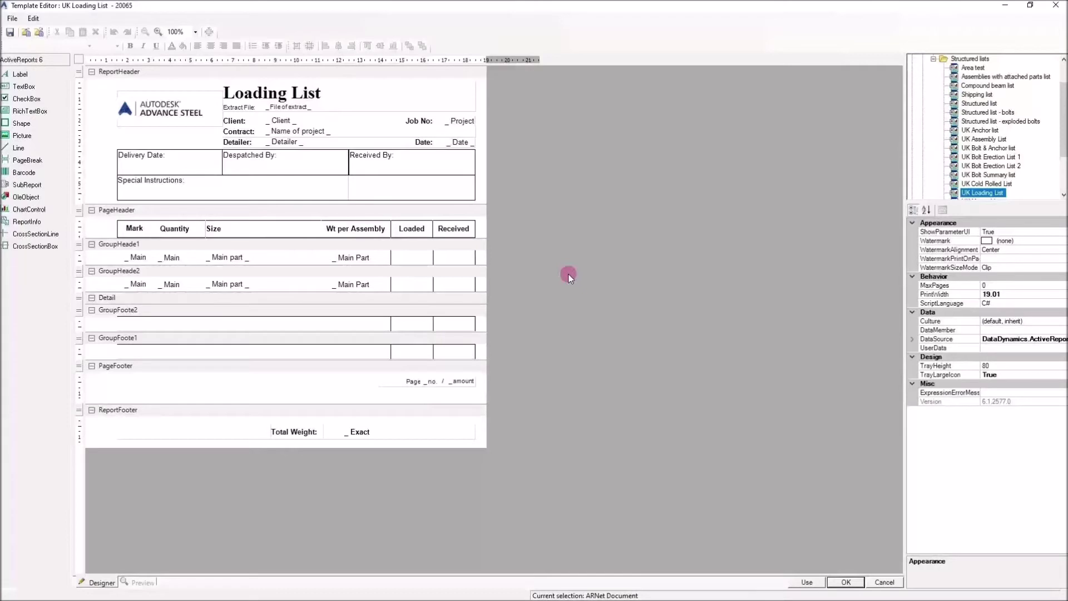
{"action": "right_click", "coordinate": [978, 193]}
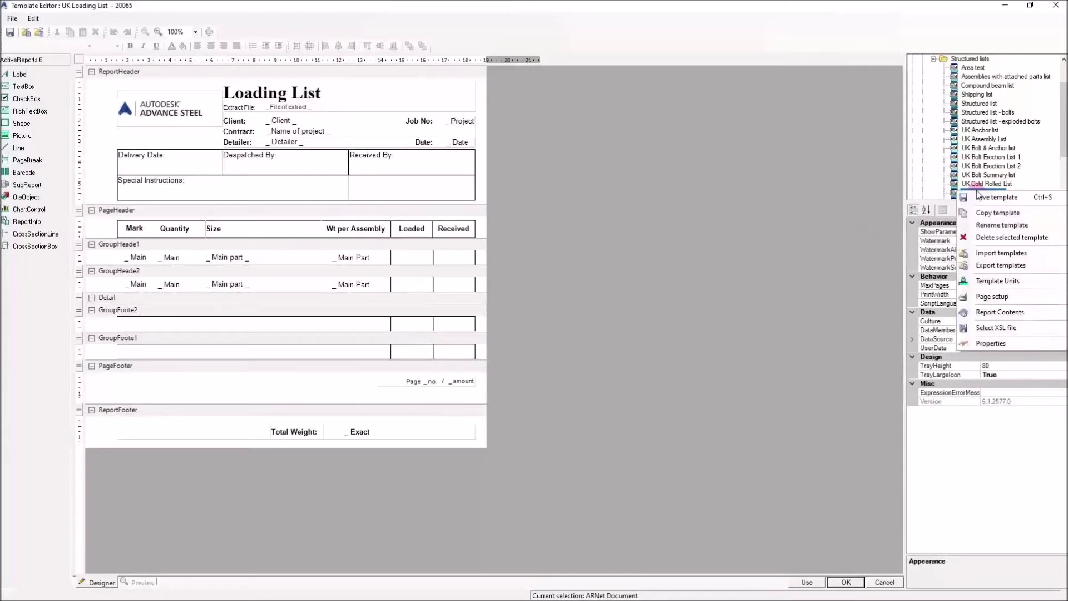
{"action": "left_click", "coordinate": [990, 216]}
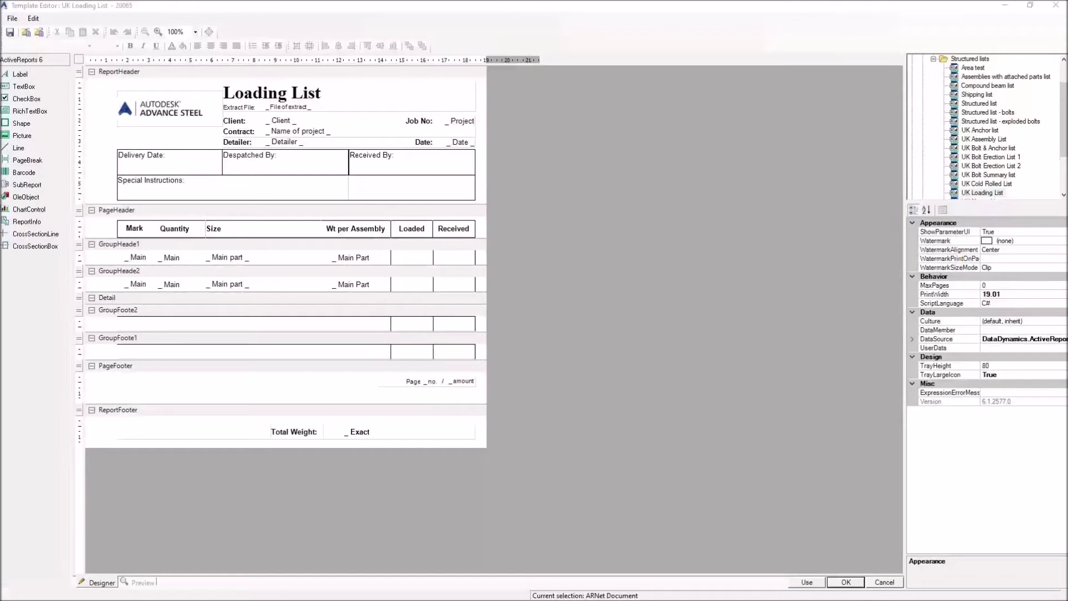
{"action": "left_click", "coordinate": [613, 188]}
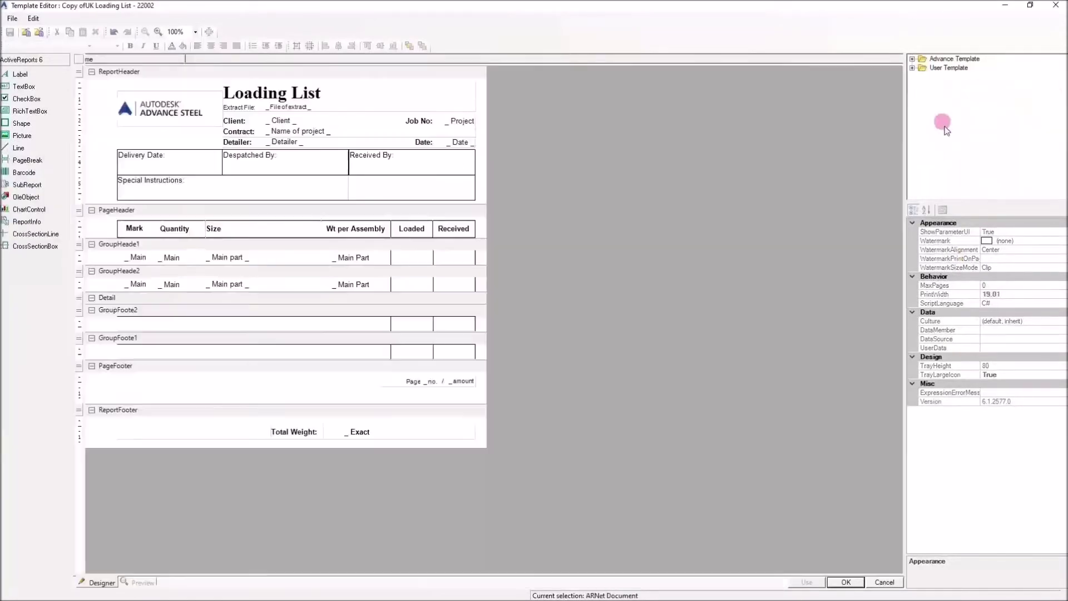
{"action": "left_click", "coordinate": [990, 131]}
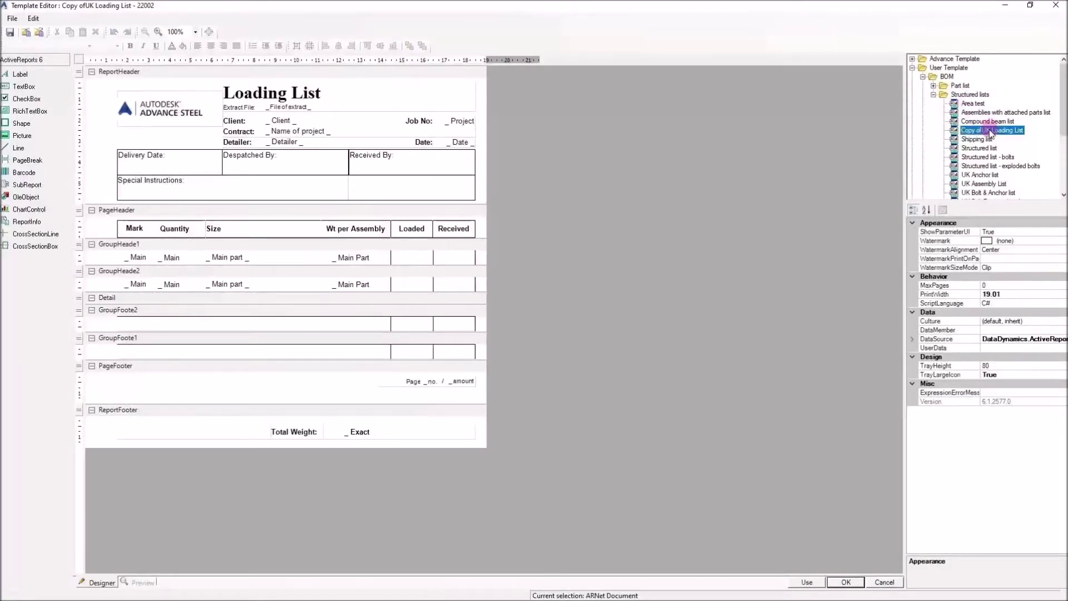
- Sort the second group header of the user UK Loading List template by Main Part Mark and save the template
{"action": "scroll", "coordinate": [990, 132], "scroll_direction": "down", "scroll_amount": 2}
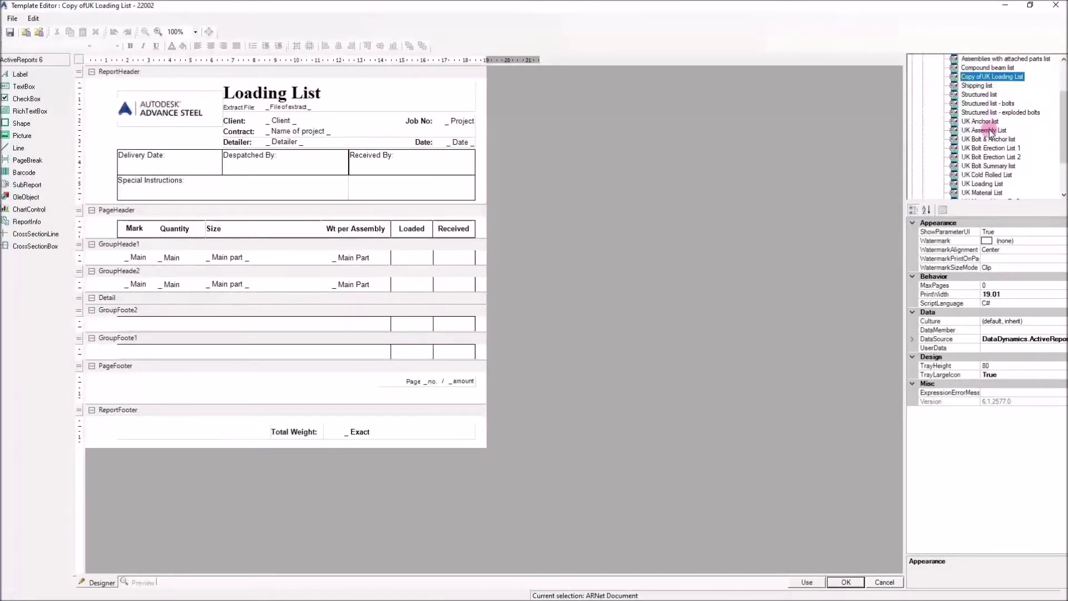
{"action": "left_click", "coordinate": [989, 184]}
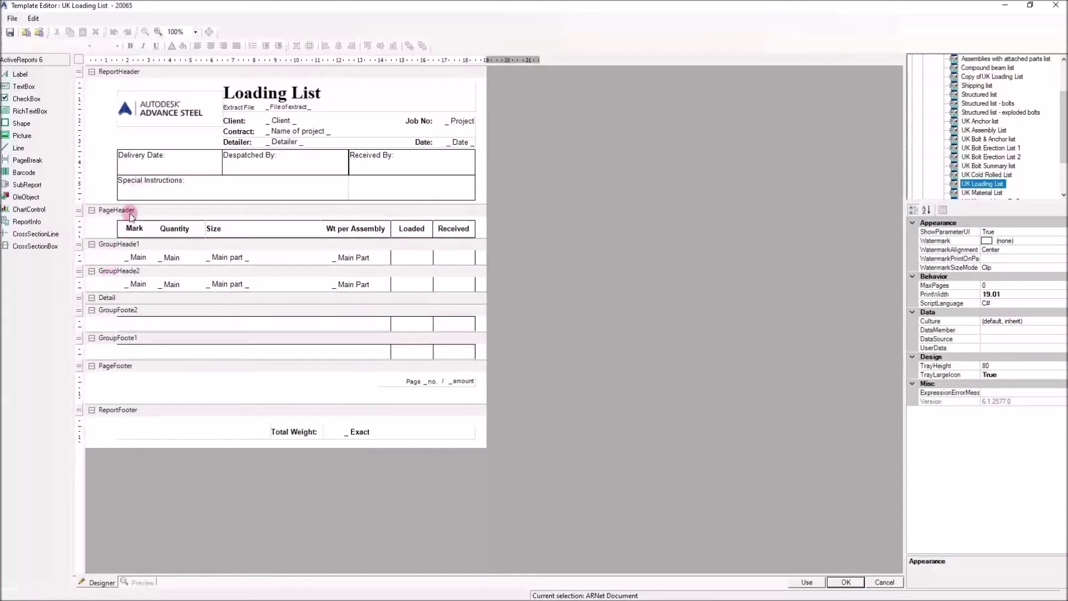
{"action": "right_click", "coordinate": [98, 287]}
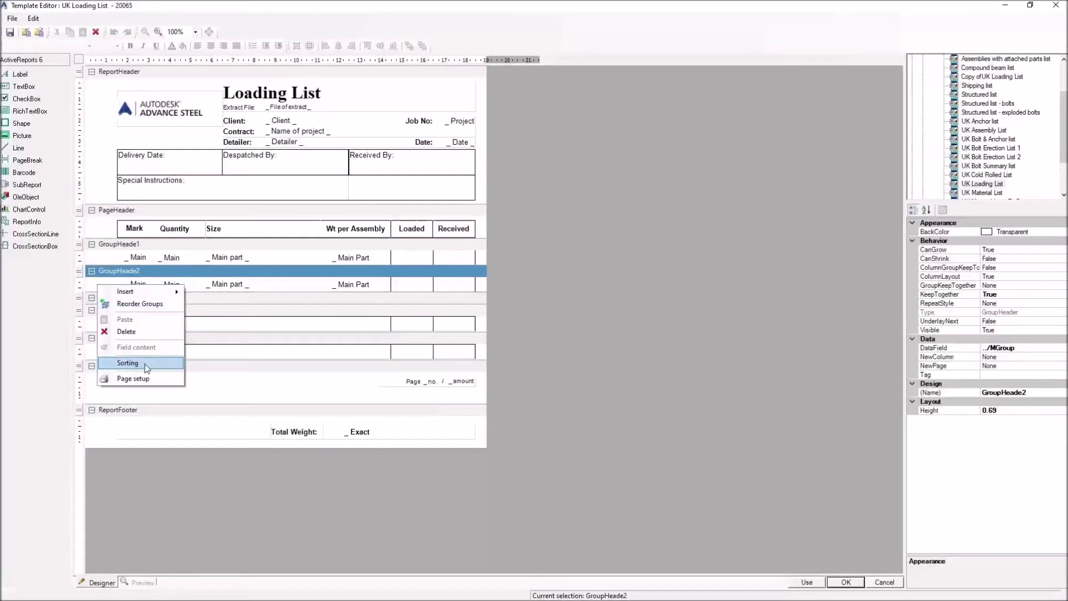
{"action": "left_click", "coordinate": [128, 362]}
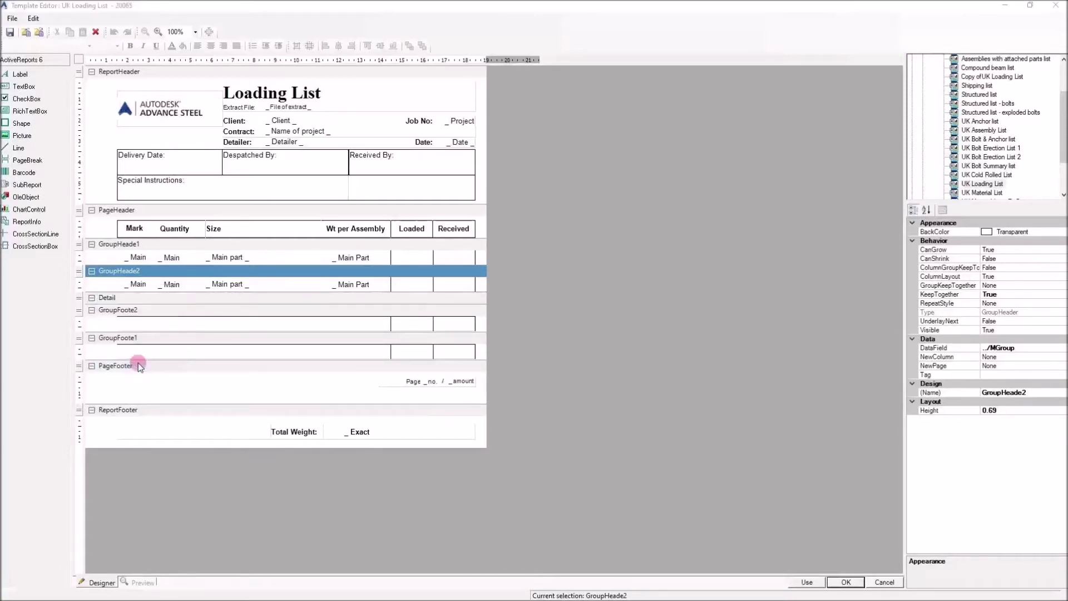
{"action": "left_click_drag", "start_coordinate": [477, 240], "coordinate": [588, 220]}
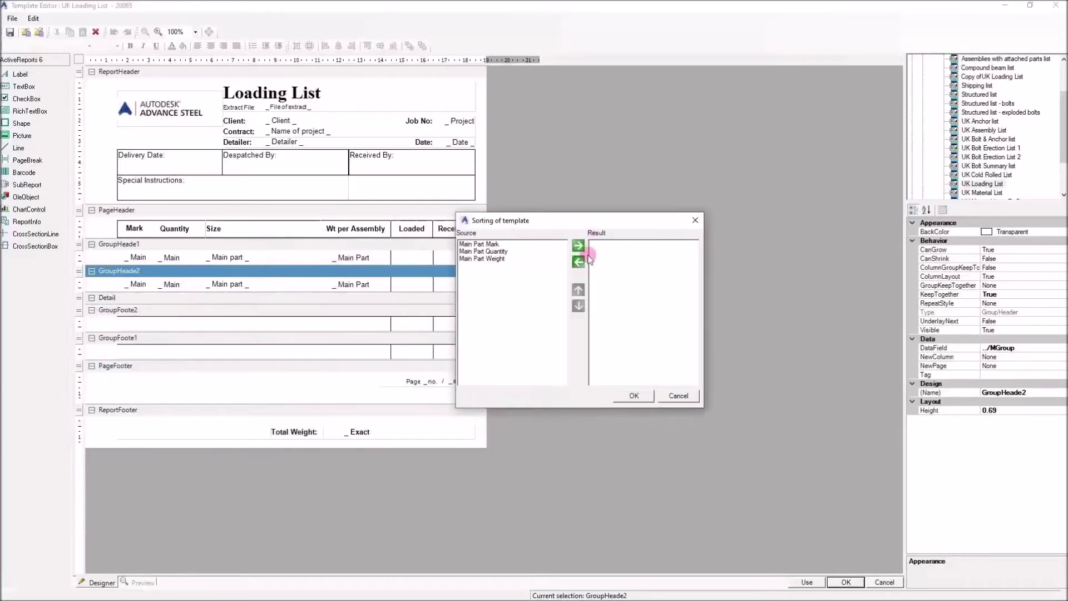
{"action": "left_click", "coordinate": [491, 245]}
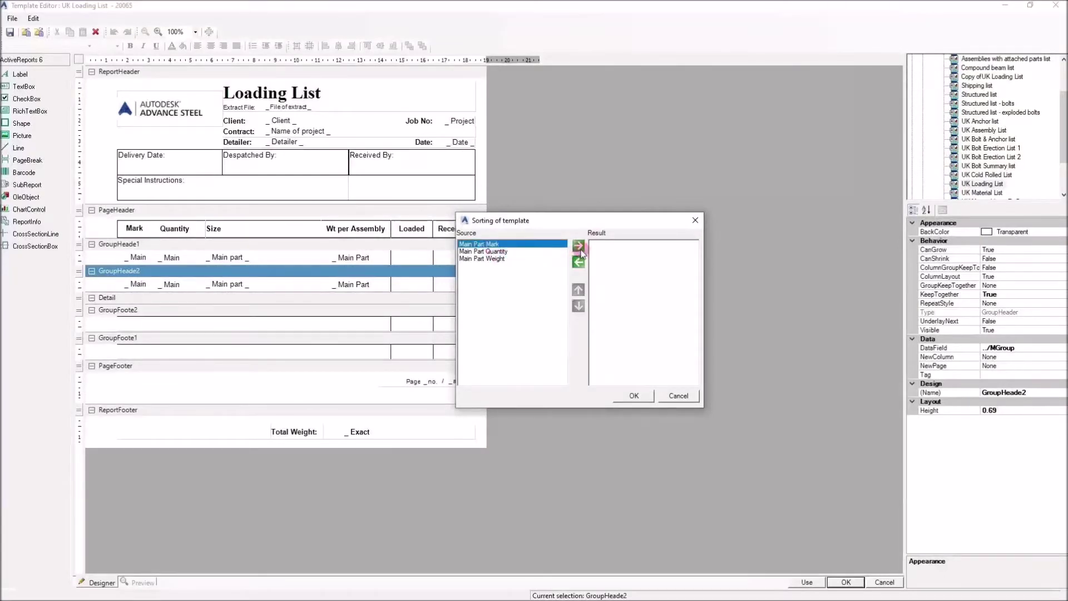
{"action": "double_click", "coordinate": [489, 245]}
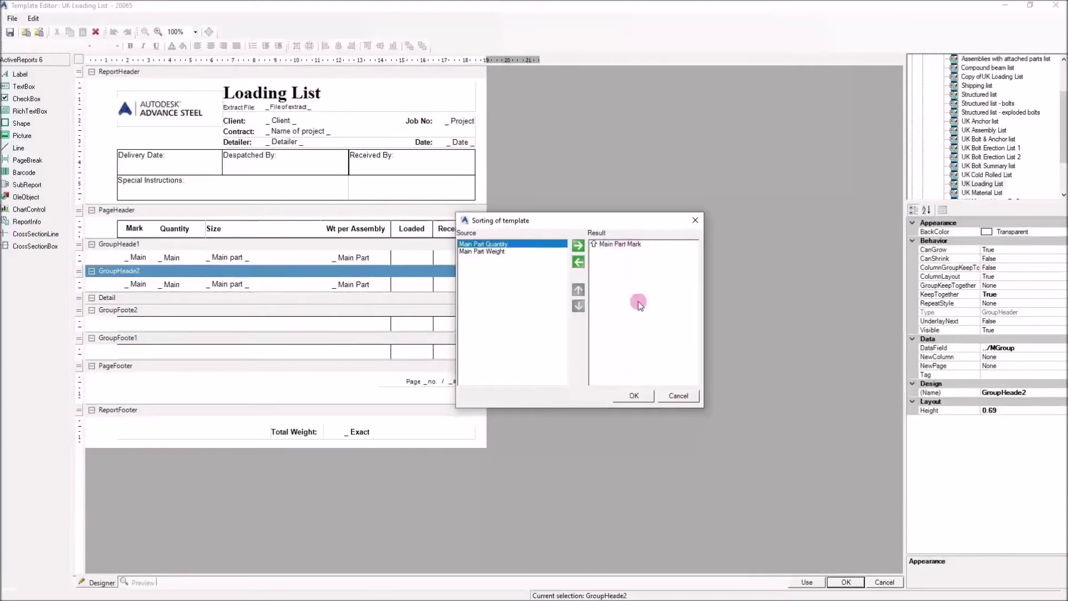
{"action": "left_click", "coordinate": [627, 393]}
{"action": "left_click", "coordinate": [846, 582]}
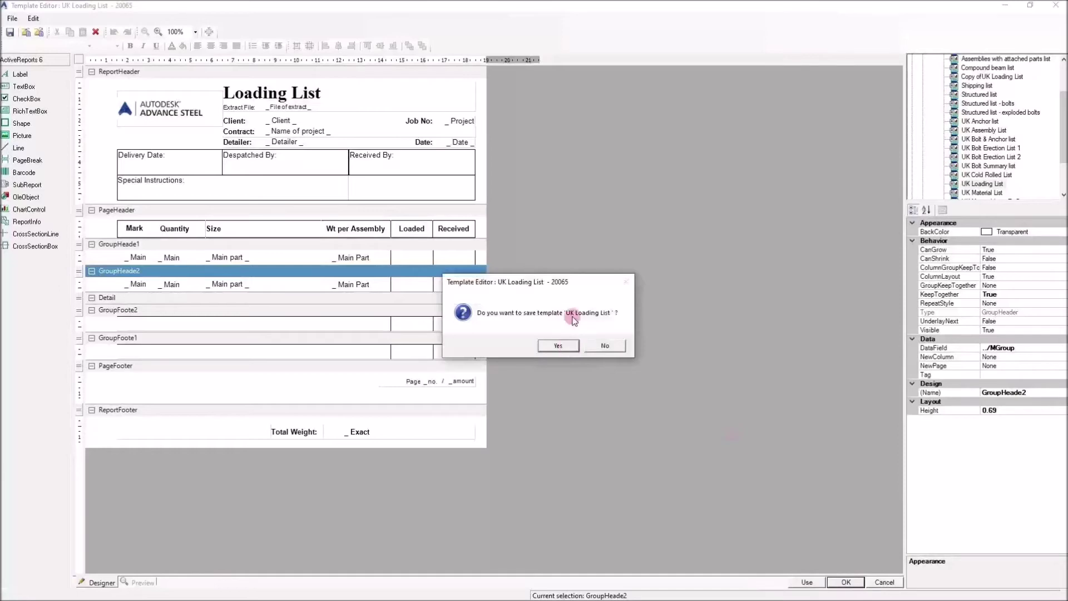
{"action": "left_click", "coordinate": [568, 349]}
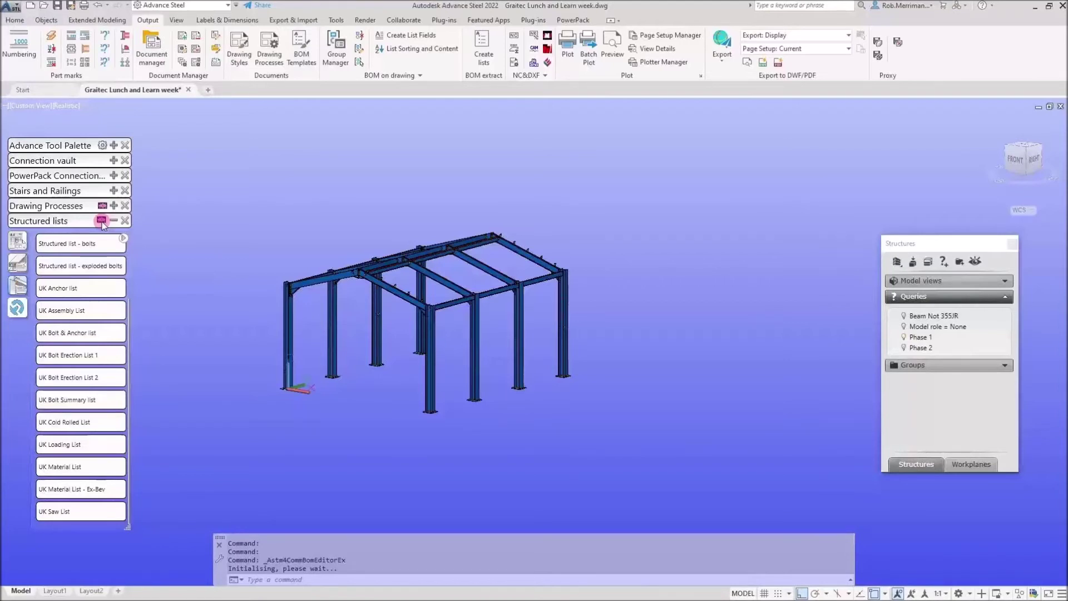
- Refresh the structured lists in the tool palette and generate the UK Loading List for the model
{"action": "left_click", "coordinate": [101, 221]}
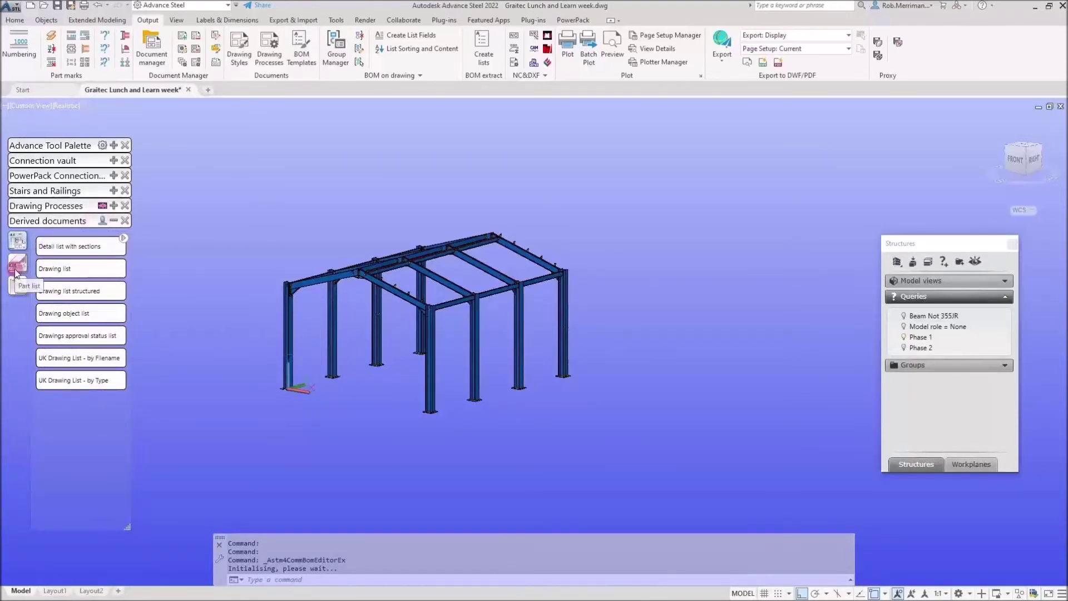
{"action": "left_click", "coordinate": [17, 286]}
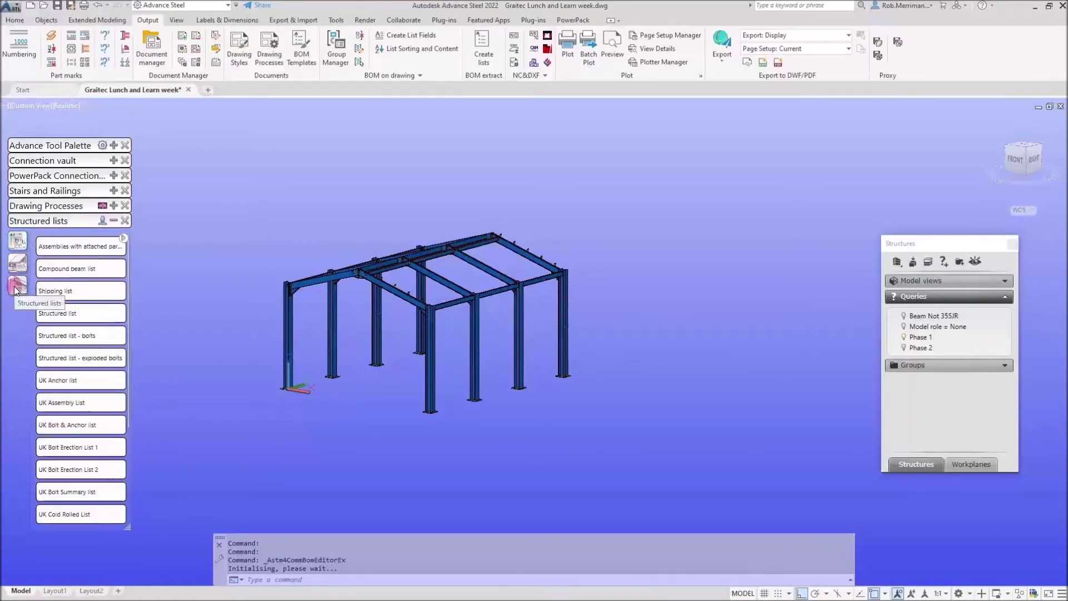
{"action": "scroll", "coordinate": [101, 390], "scroll_direction": "down", "scroll_amount": 2}
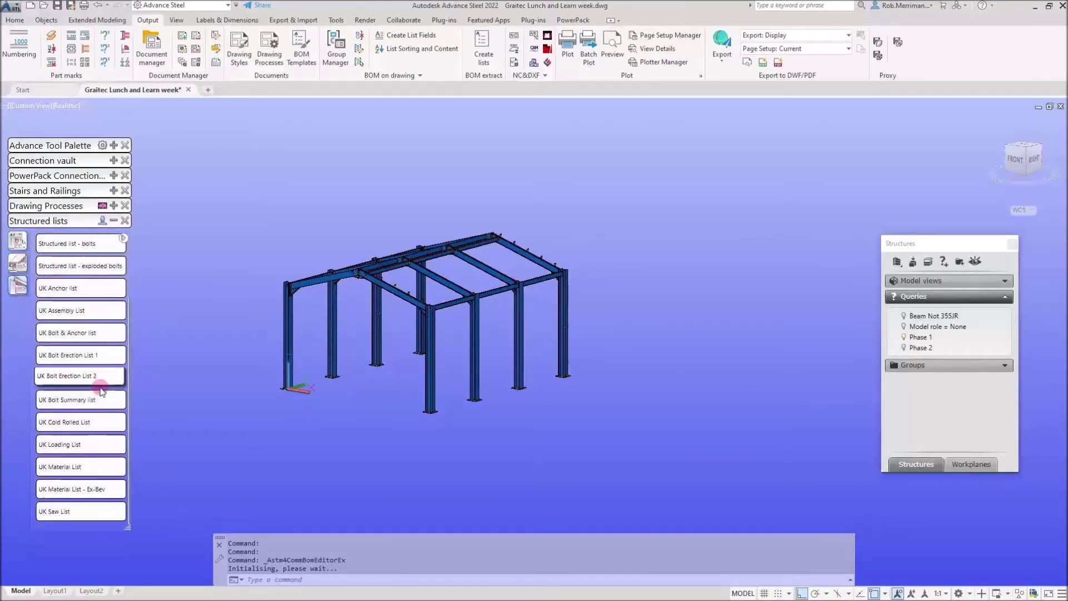
{"action": "left_click", "coordinate": [88, 446]}
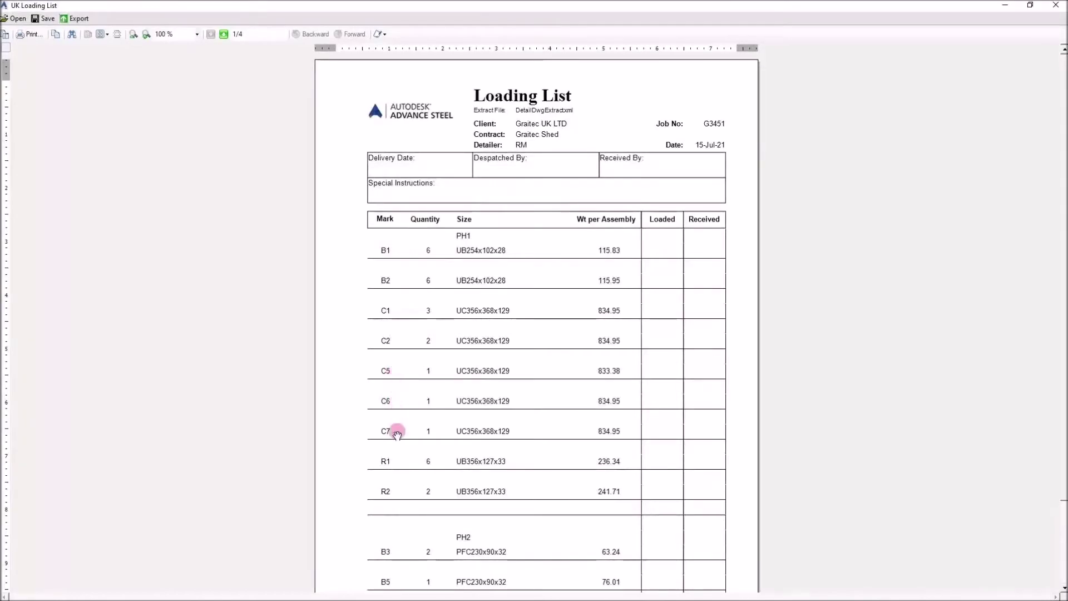
- Examine the mark order within each phase through all pages of the UK Loading List report, and close the report
{"action": "left_click_drag", "start_coordinate": [414, 376], "coordinate": [400, 237]}
{"action": "left_click", "coordinate": [224, 34]}
{"action": "left_click_drag", "start_coordinate": [370, 160], "coordinate": [482, 103]}
{"action": "left_click", "coordinate": [224, 34]}
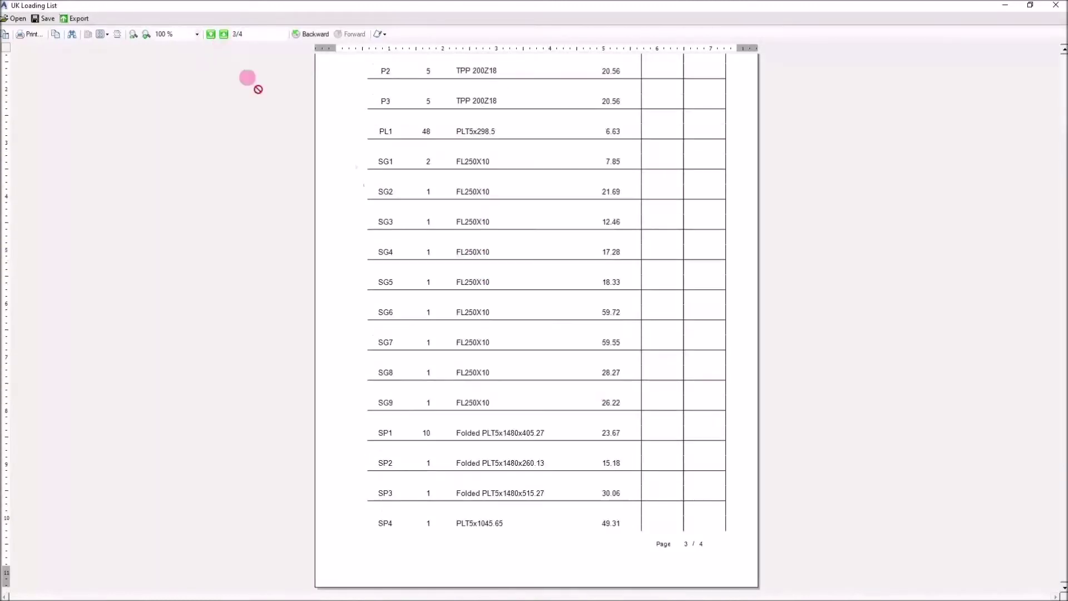
{"action": "left_click_drag", "start_coordinate": [477, 159], "coordinate": [475, 346]}
{"action": "left_click", "coordinate": [225, 34]}
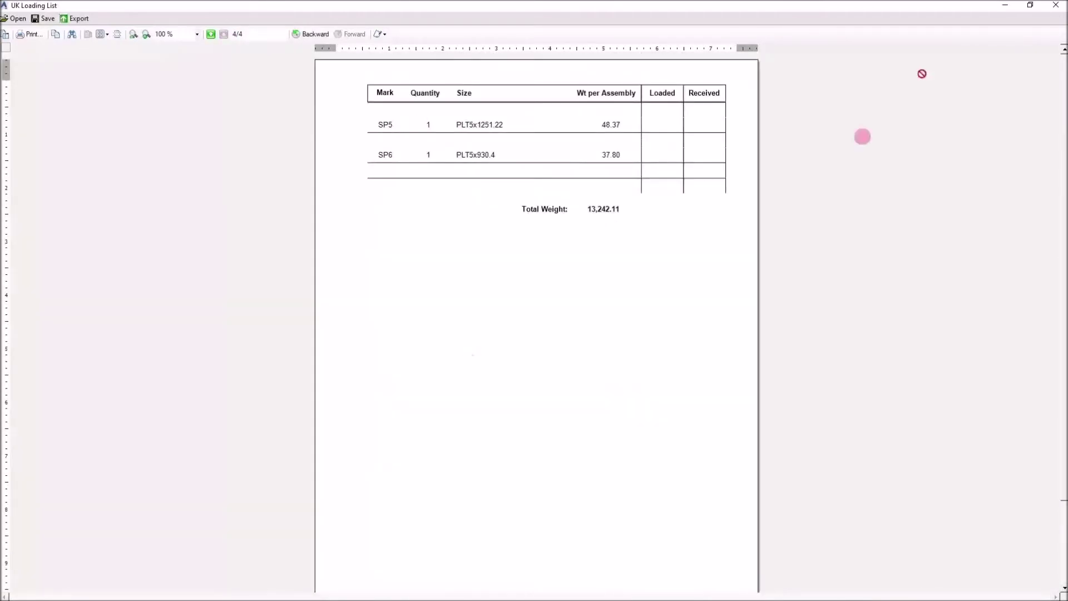
{"action": "left_click", "coordinate": [1056, 8]}
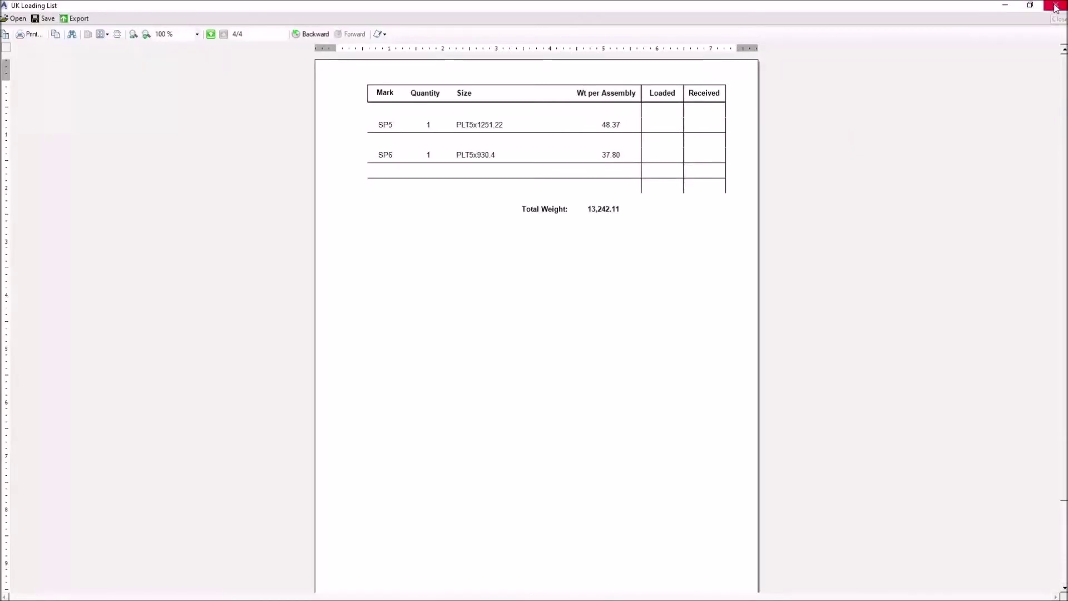
{"action": "left_click", "coordinate": [559, 347]}
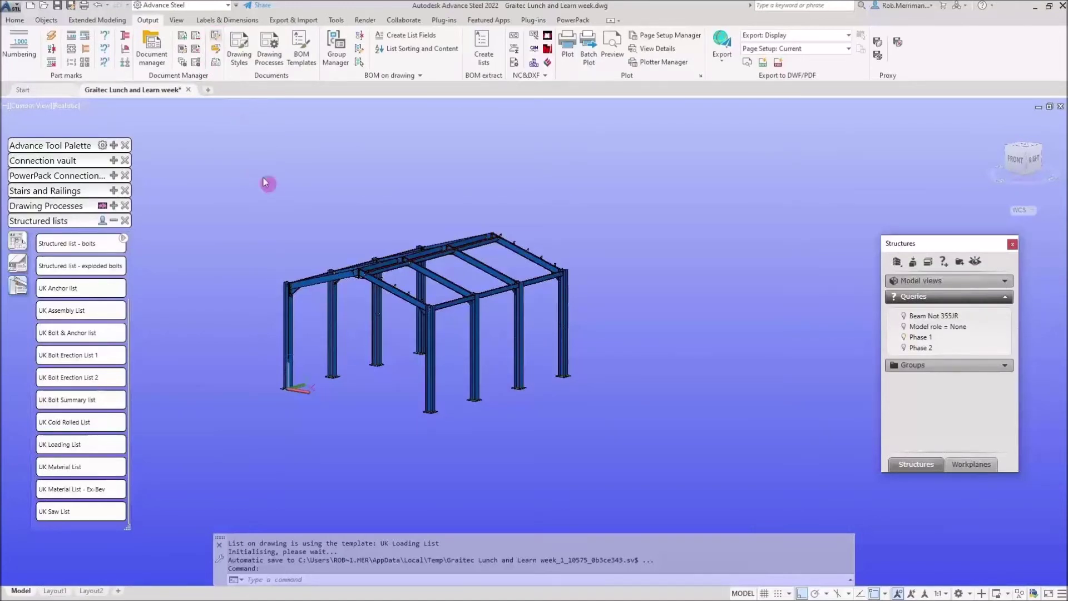
- Reopen the UK Loading List in the BOM template editor and inspect its Delivery Date, Despatched By and Received By header fields
{"action": "left_click", "coordinate": [227, 191]}
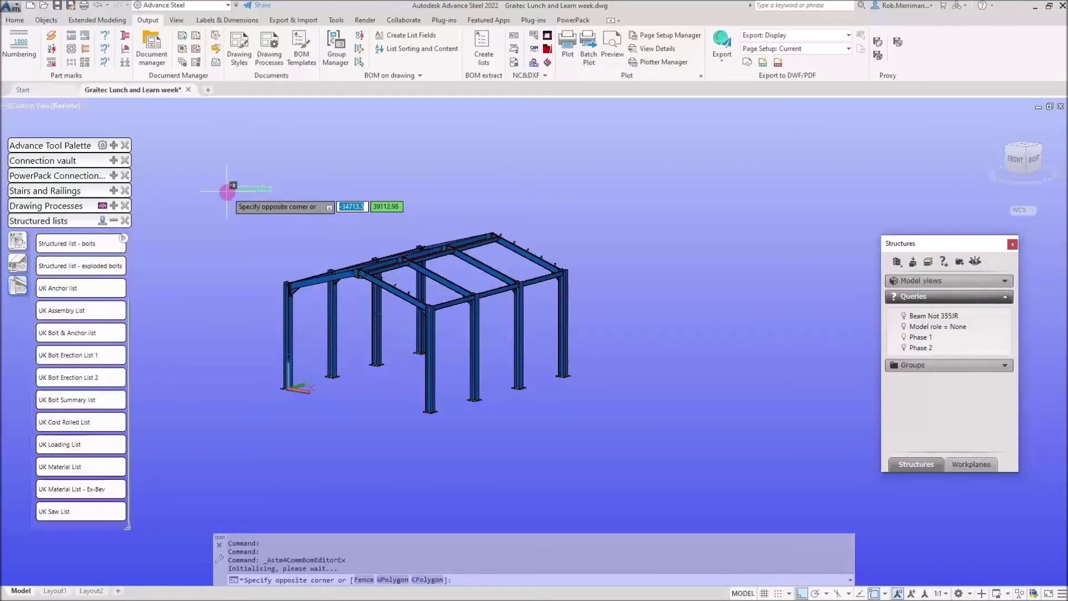
{"action": "left_click", "coordinate": [229, 192]}
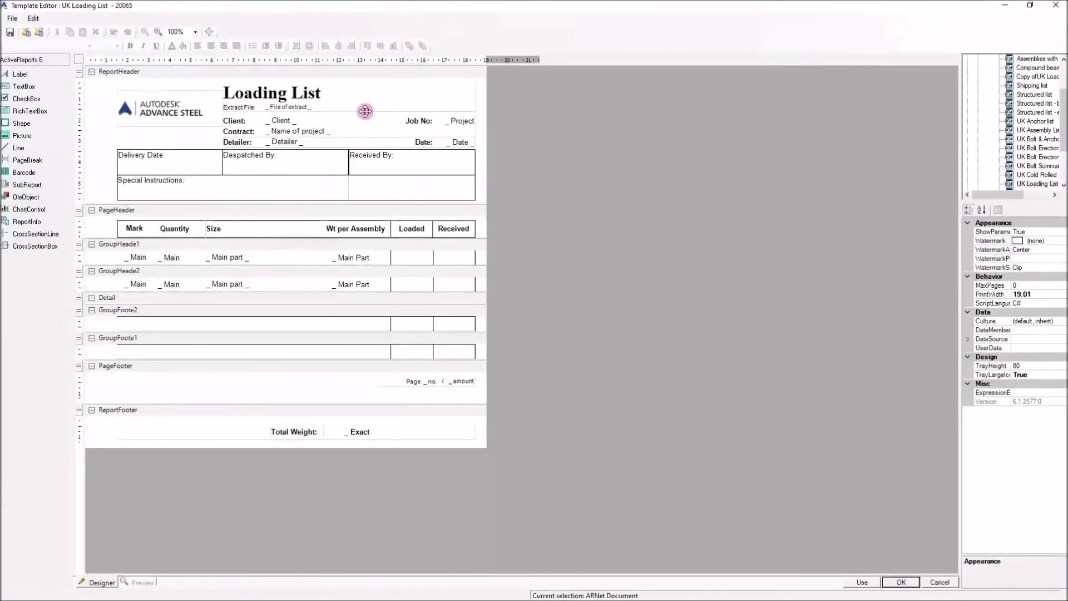
{"action": "left_click", "coordinate": [143, 154]}
{"action": "left_click", "coordinate": [248, 161]}
{"action": "left_click", "coordinate": [390, 165]}
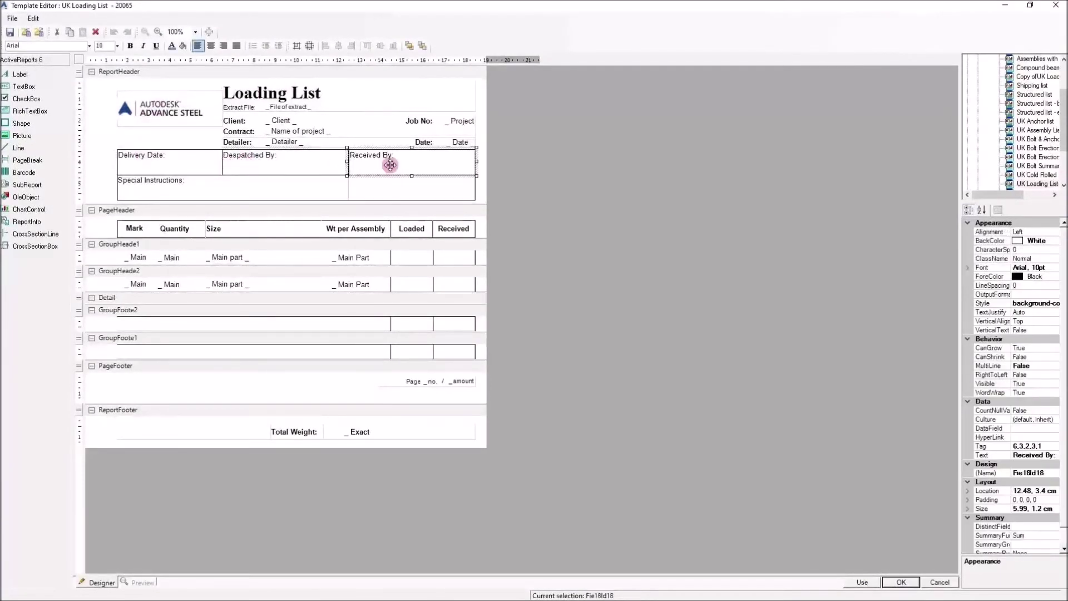
{"action": "left_click", "coordinate": [318, 171]}
{"action": "left_click", "coordinate": [208, 171]}
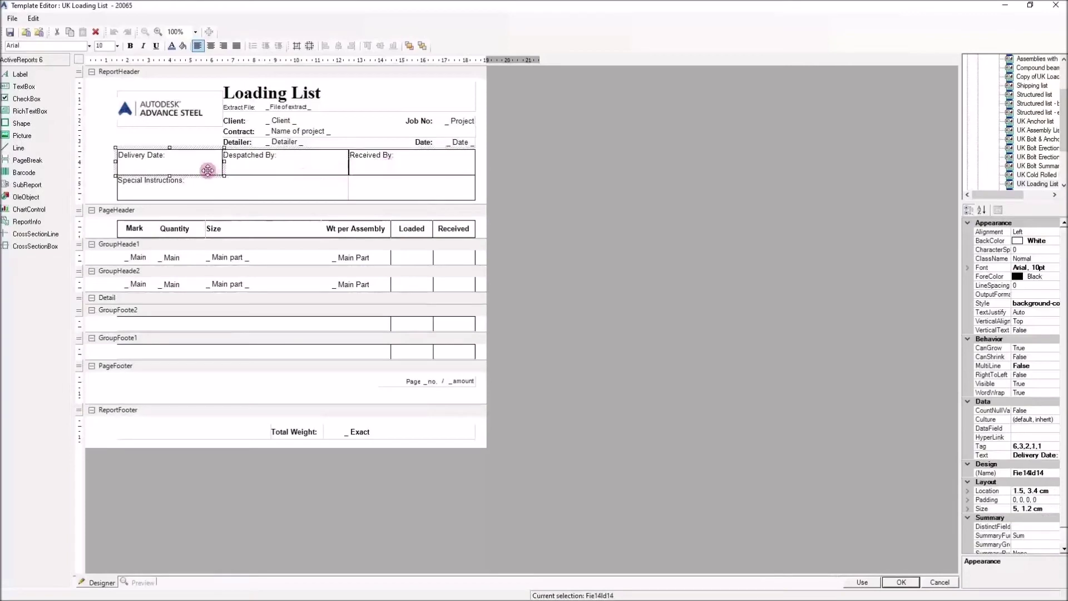
{"action": "left_click", "coordinate": [51, 100]}
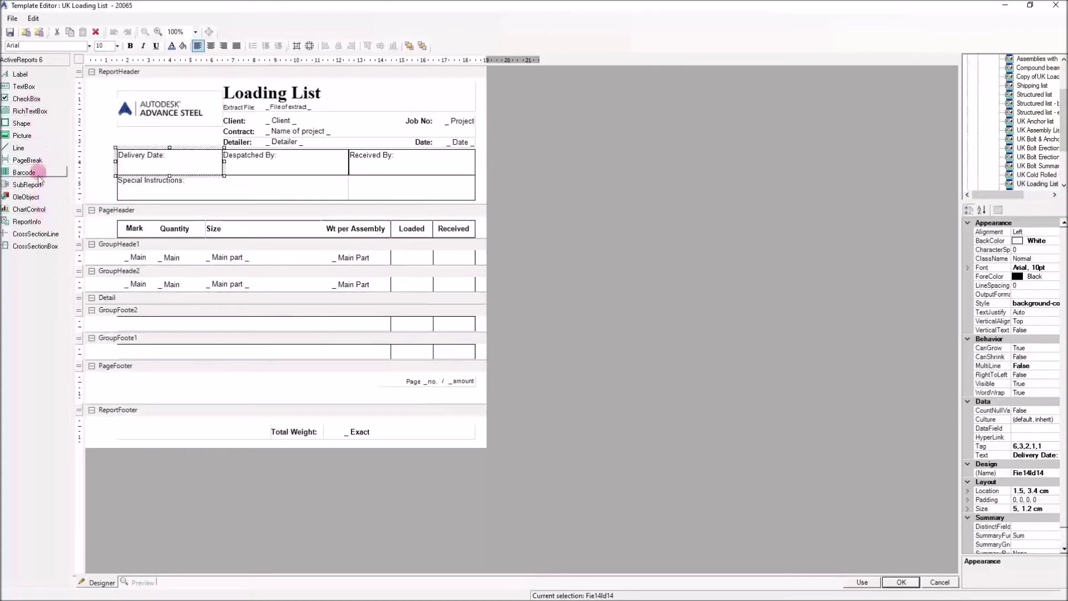
- Inspect the mark fields in both group headers, browse the content options for the second group's field and leave its content as is
{"action": "left_click", "coordinate": [133, 256]}
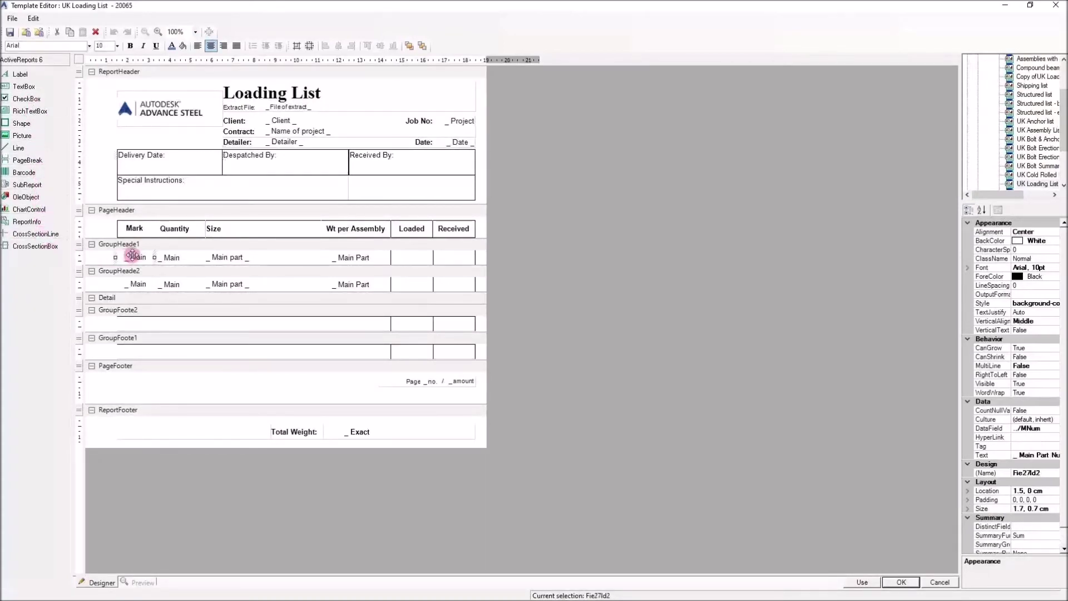
{"action": "left_click", "coordinate": [134, 285]}
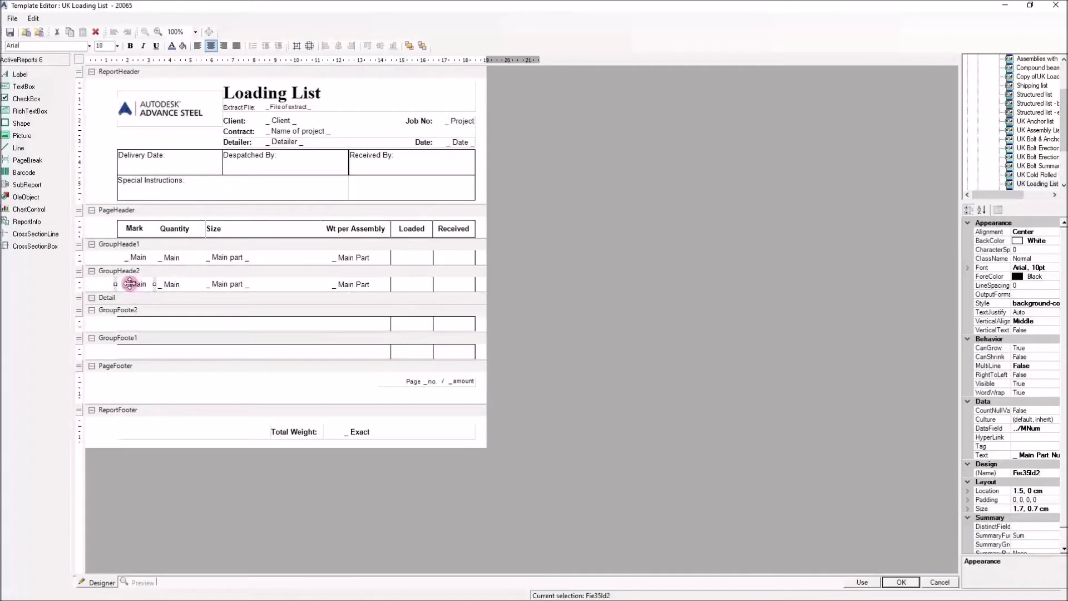
{"action": "right_click", "coordinate": [129, 284]}
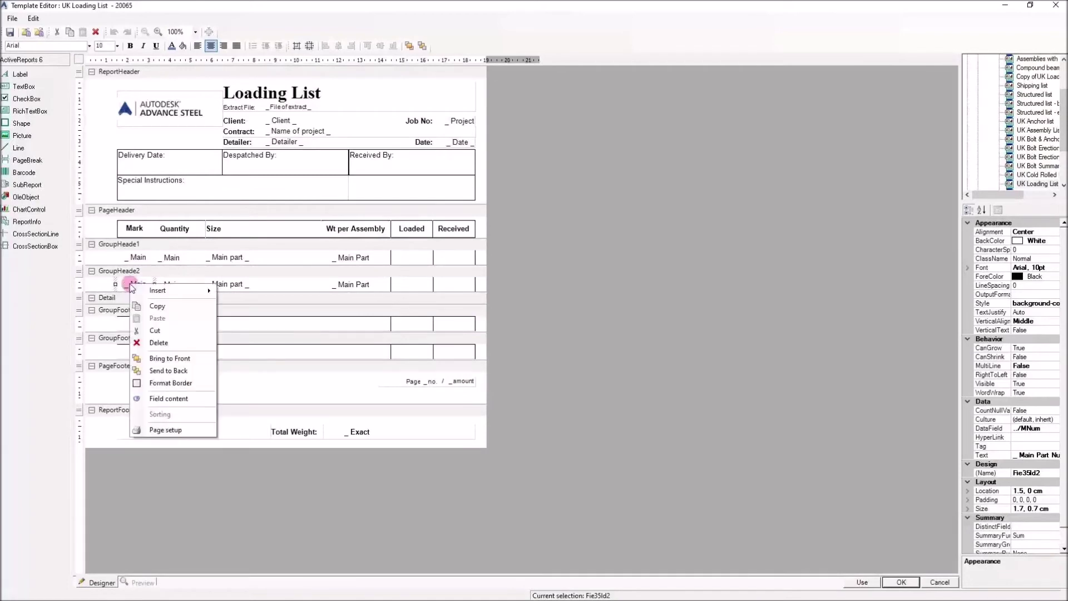
{"action": "left_click", "coordinate": [177, 400]}
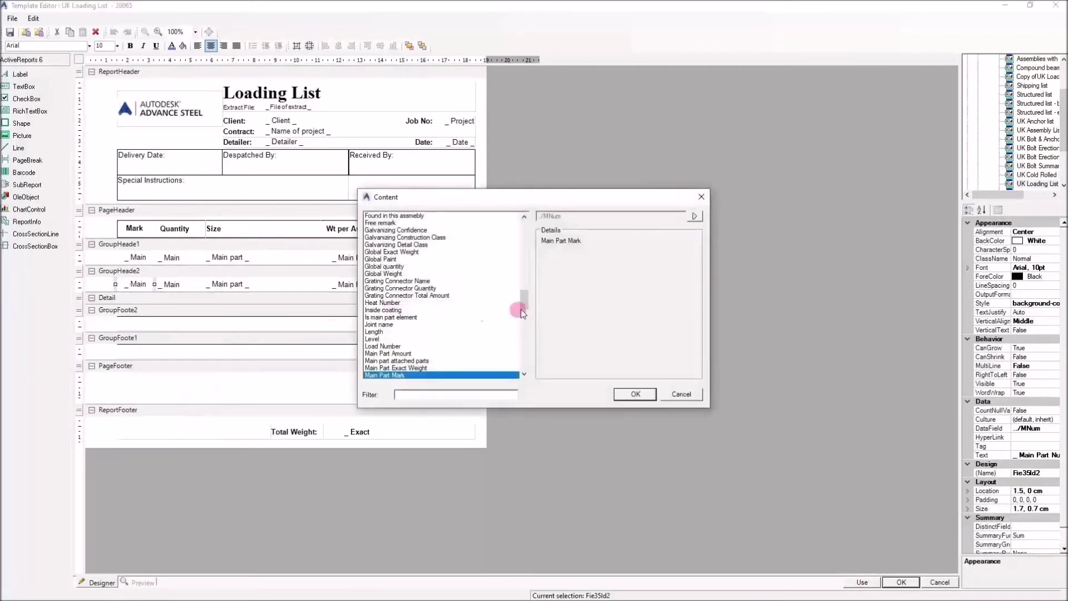
{"action": "mouse_move", "coordinate": [525, 299]}
{"action": "left_mouse_down"}
{"action": "mouse_move", "coordinate": [532, 219]}
{"action": "mouse_move", "coordinate": [534, 361]}
{"action": "mouse_move", "coordinate": [537, 308]}
{"action": "left_mouse_up"}
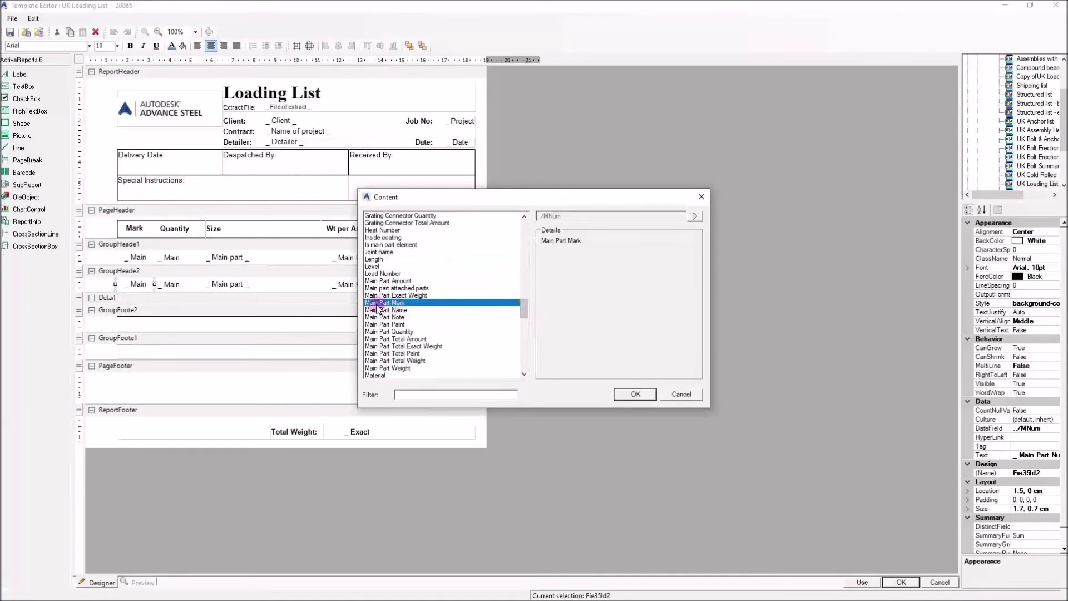
{"action": "left_click", "coordinate": [399, 305]}
{"action": "scroll", "coordinate": [437, 311], "scroll_direction": "down", "scroll_amount": 6}
{"action": "scroll", "coordinate": [435, 313], "scroll_direction": "down", "scroll_amount": 12}
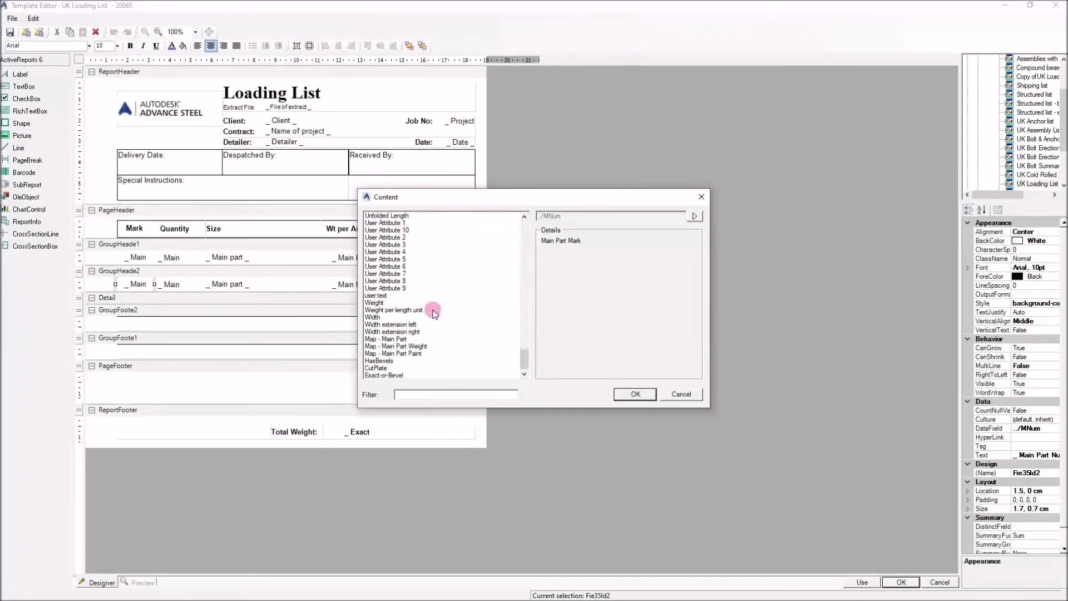
{"action": "left_click", "coordinate": [682, 395]}
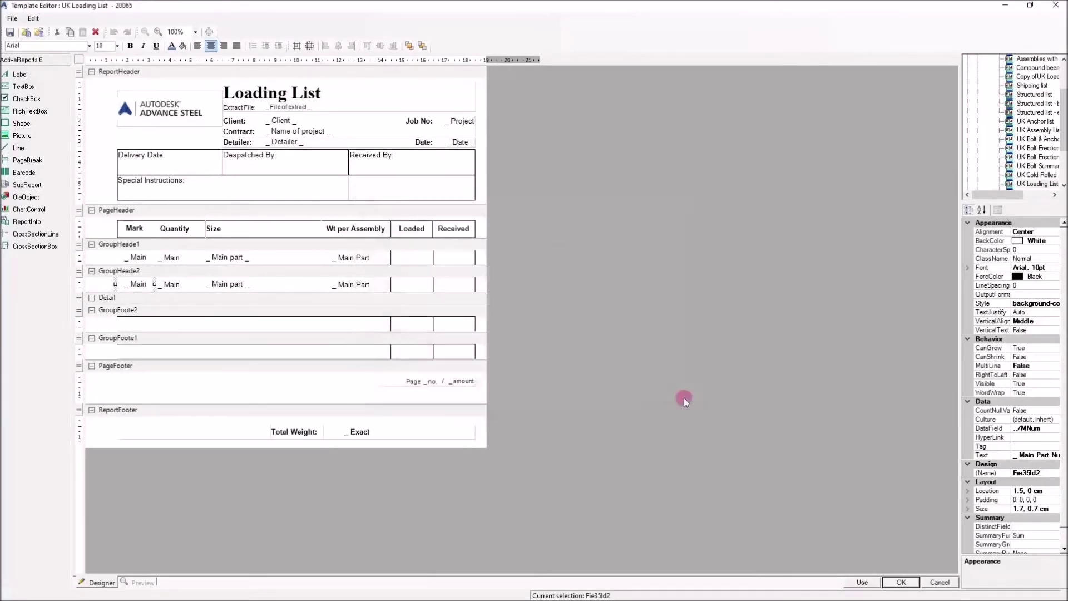
- Widen the template tree to show full names and open the copy of the UK Loading List template
{"action": "scroll", "coordinate": [1021, 126], "scroll_direction": "up", "scroll_amount": 2}
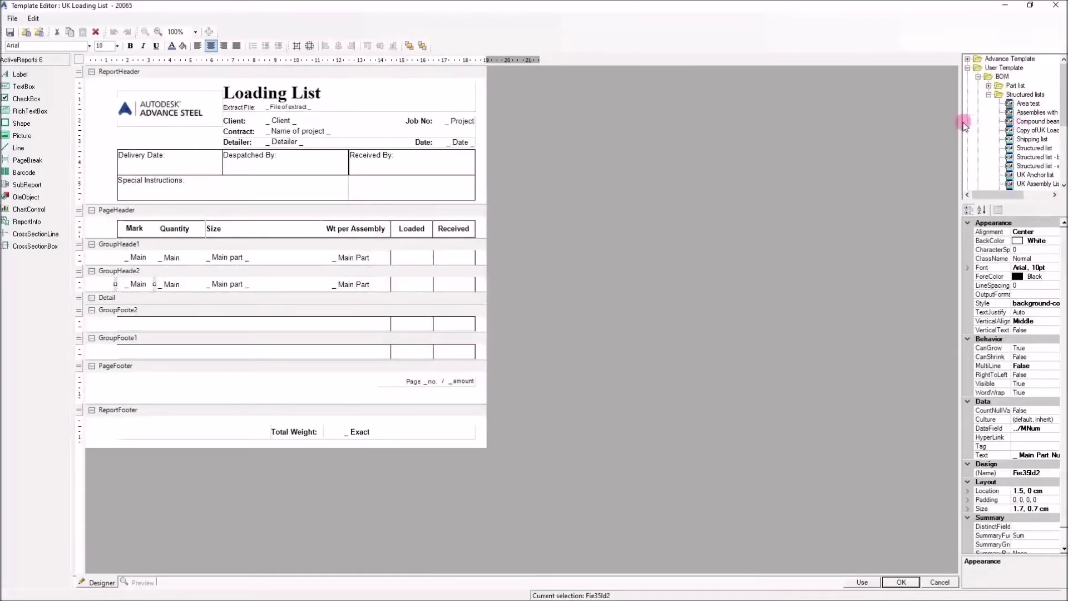
{"action": "left_click_drag", "start_coordinate": [961, 122], "coordinate": [902, 126]}
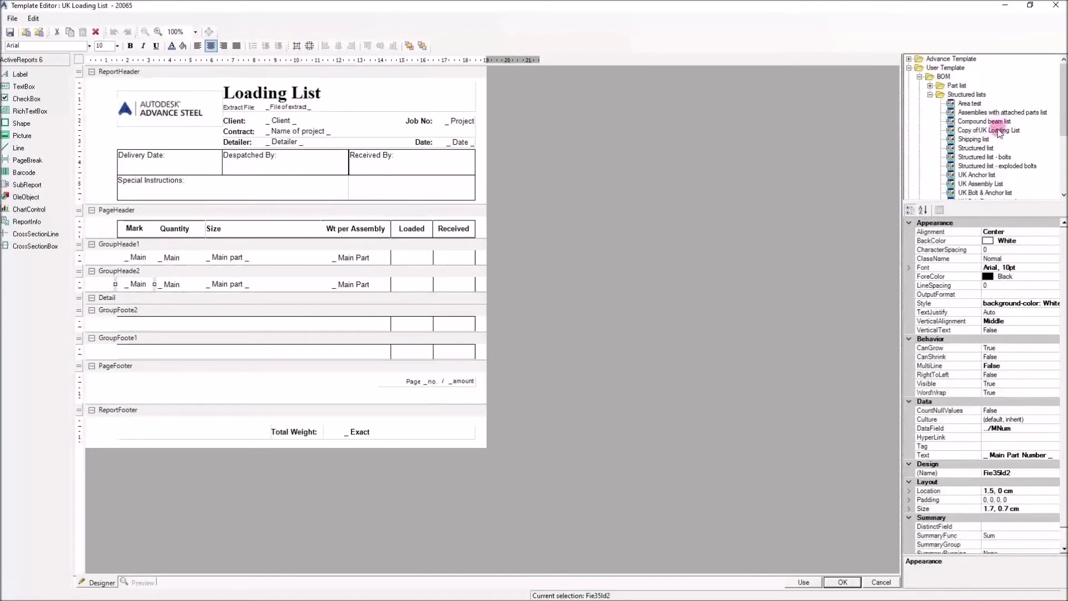
{"action": "double_click", "coordinate": [998, 132]}
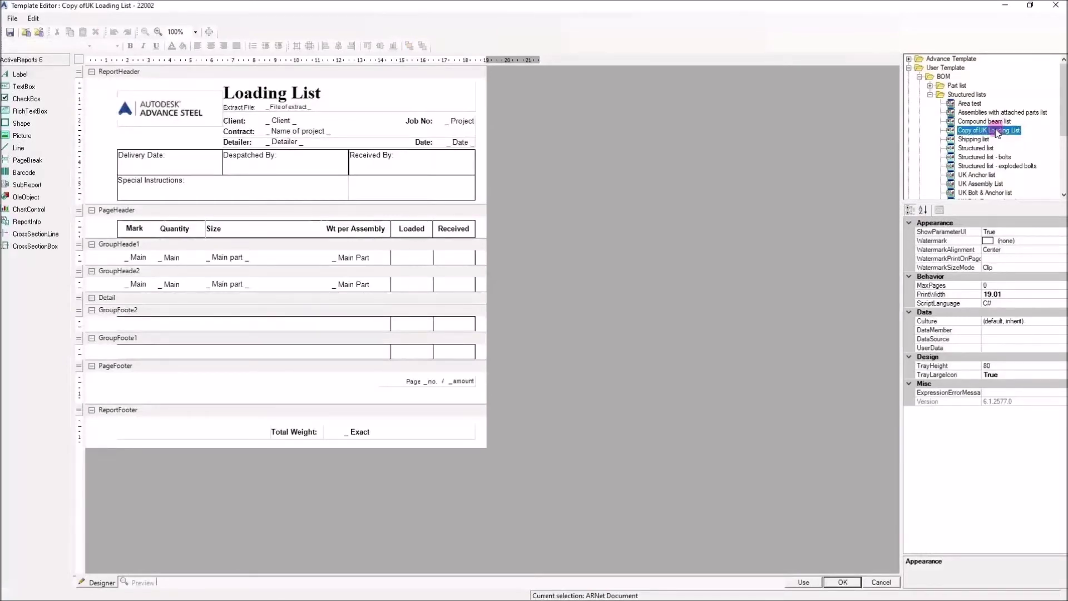
- Rename the copied UK Loading List template as Lunch & Learn Loading List and close the template editor with the change accepted
{"action": "right_click", "coordinate": [997, 132]}
{"action": "left_click", "coordinate": [998, 164]}
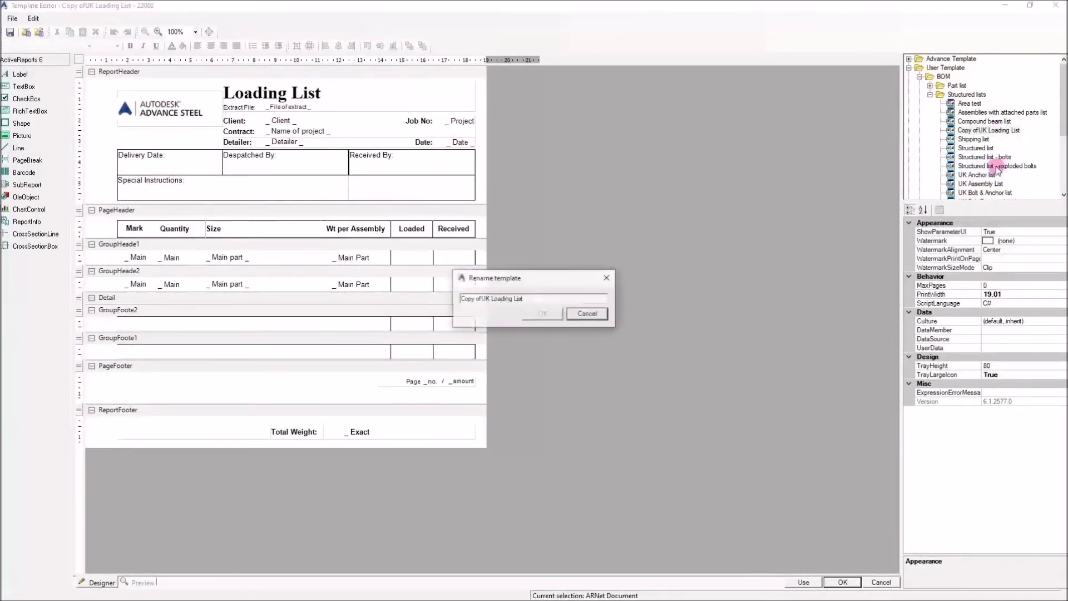
{"action": "left_click_drag", "start_coordinate": [461, 299], "coordinate": [482, 299]}
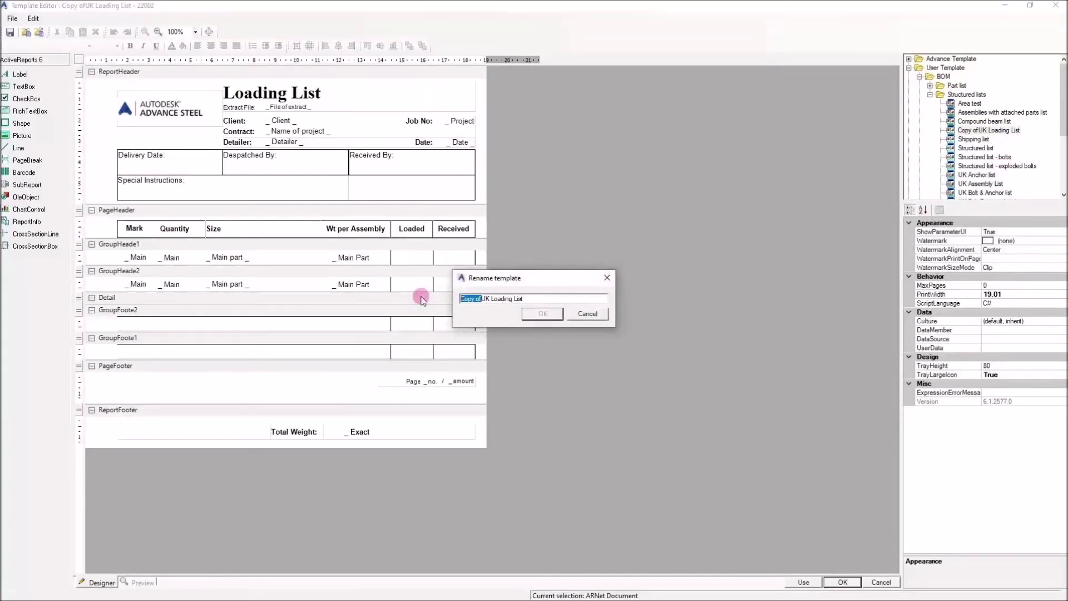
{"action": "type", "text": "Lunch &"}
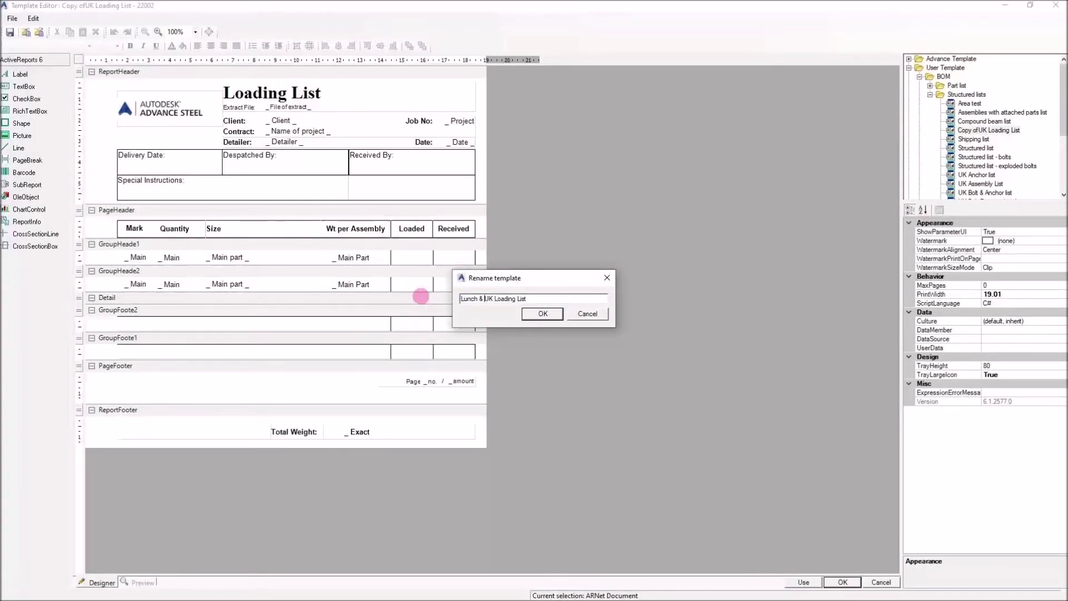
{"action": "type", "text": " Learn"}
{"action": "key", "text": "Delete"}
{"action": "key", "text": "Delete"}
{"action": "left_click", "coordinate": [534, 313]}
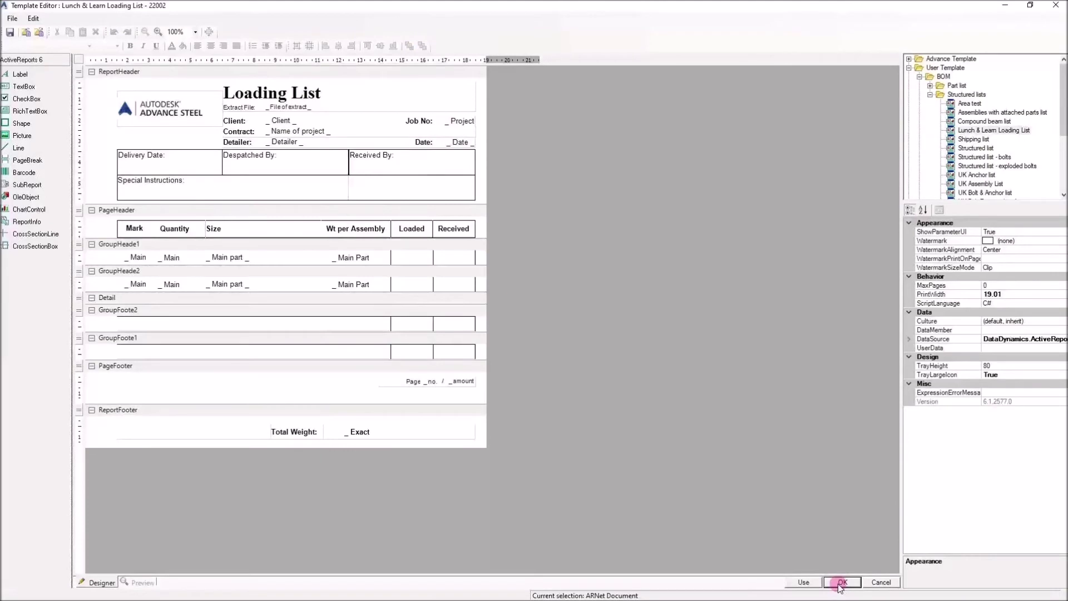
{"action": "left_click", "coordinate": [842, 583]}
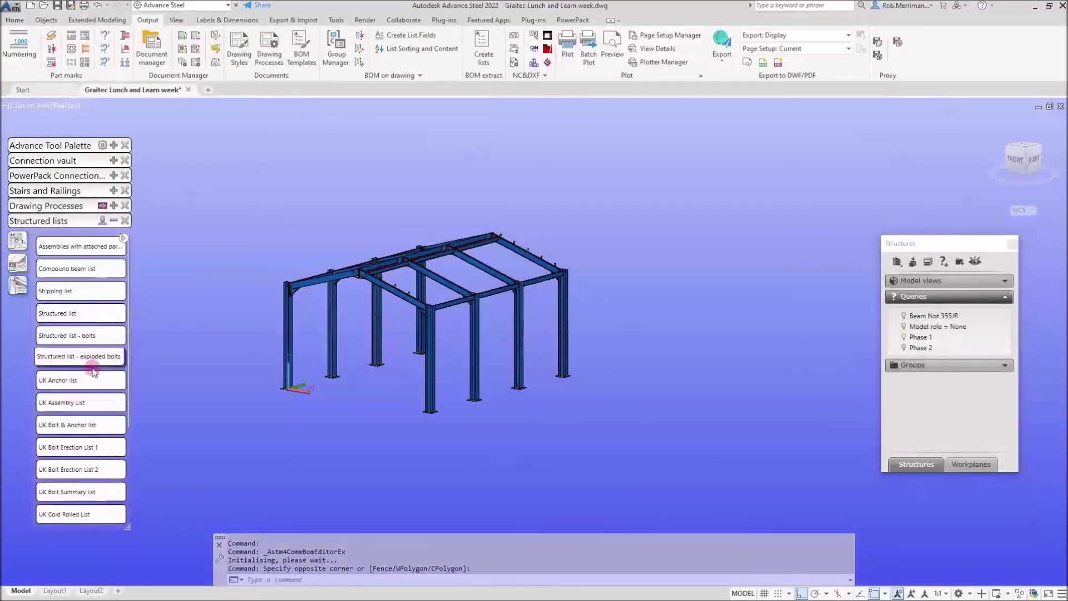
- Look through the user structured lists in the tool palette for the renamed loading list
{"action": "scroll", "coordinate": [87, 266], "scroll_direction": "up", "scroll_amount": 4}
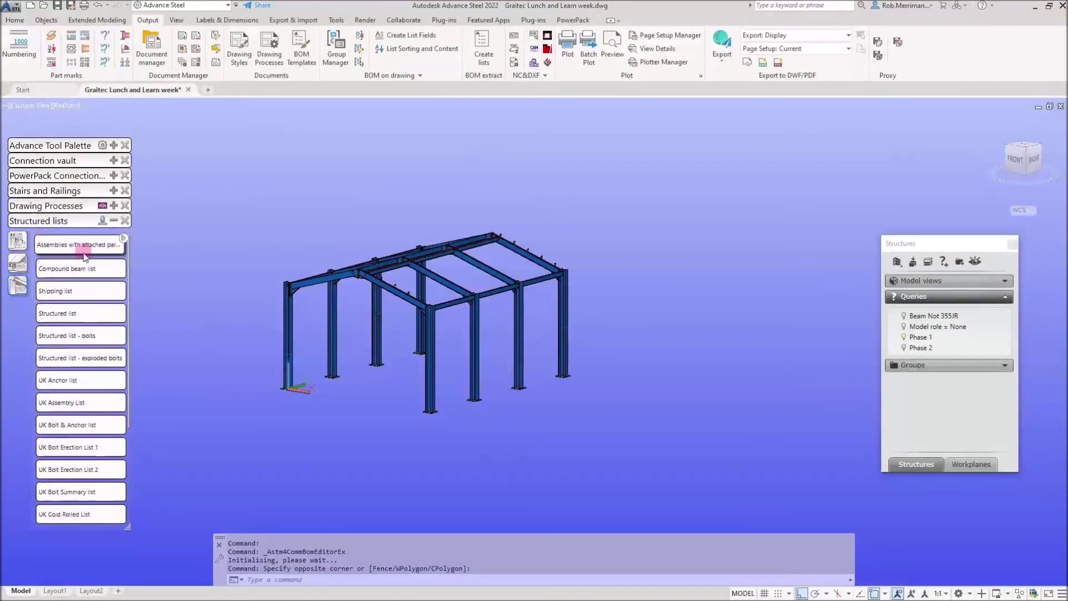
{"action": "scroll", "coordinate": [87, 253], "scroll_direction": "down", "scroll_amount": 4}
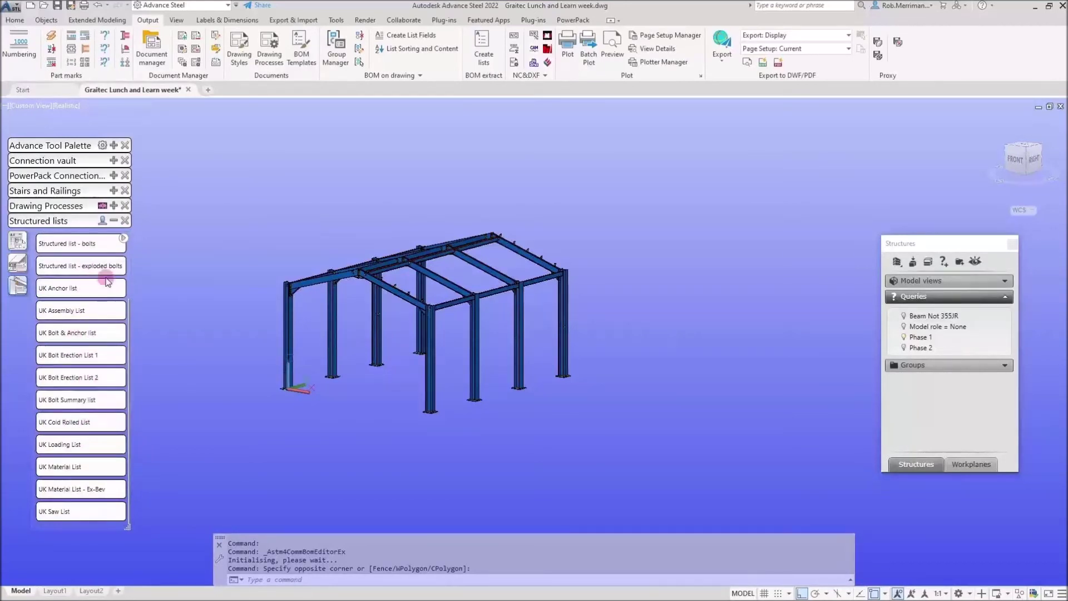
{"action": "scroll", "coordinate": [95, 458], "scroll_direction": "up", "scroll_amount": 4}
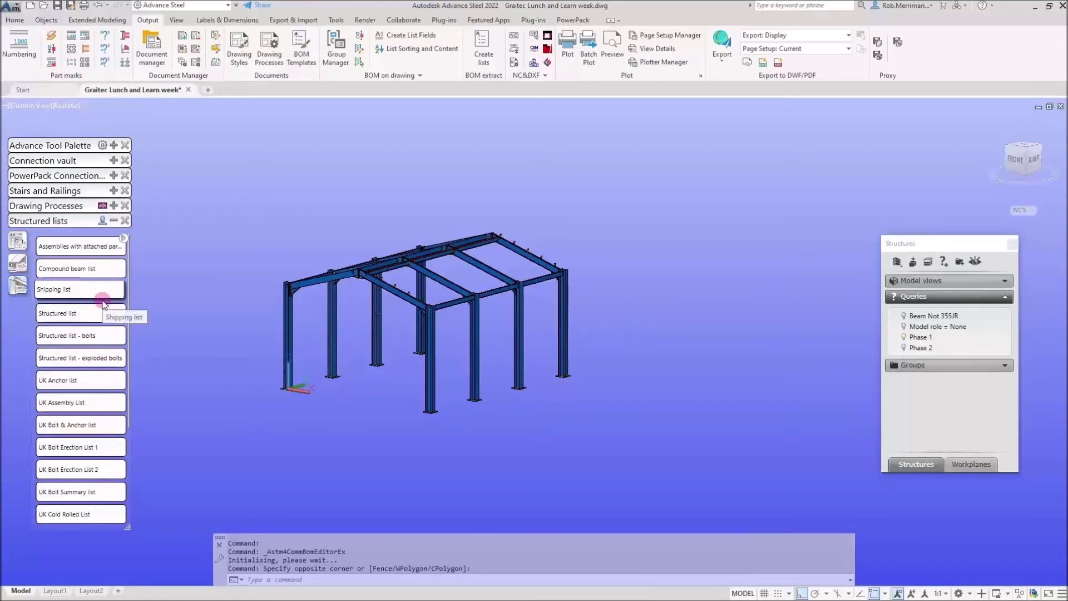
{"action": "left_click", "coordinate": [190, 67]}
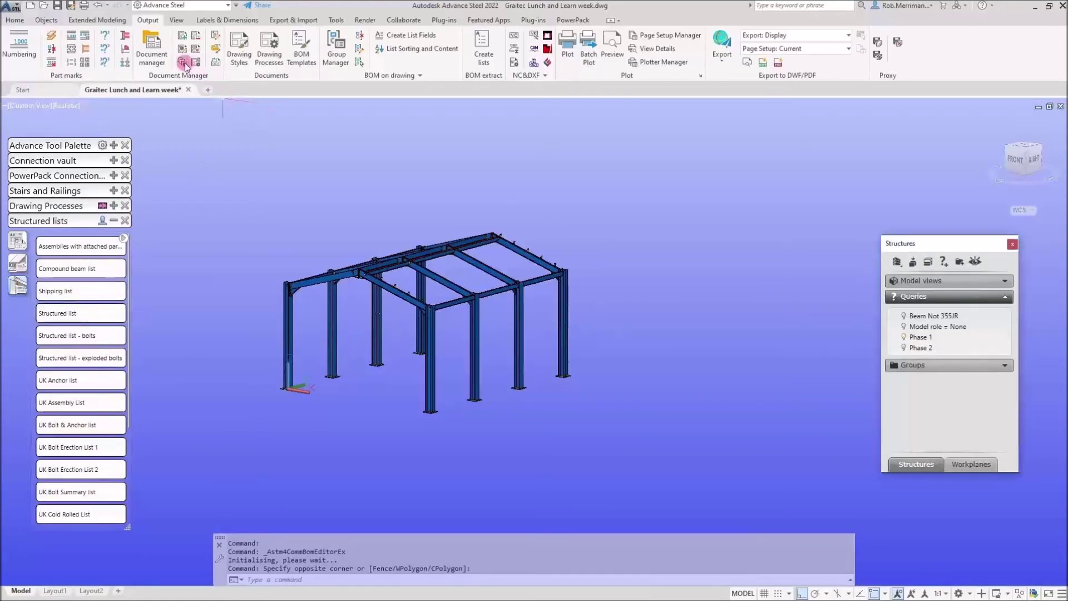
{"action": "left_click", "coordinate": [103, 205]}
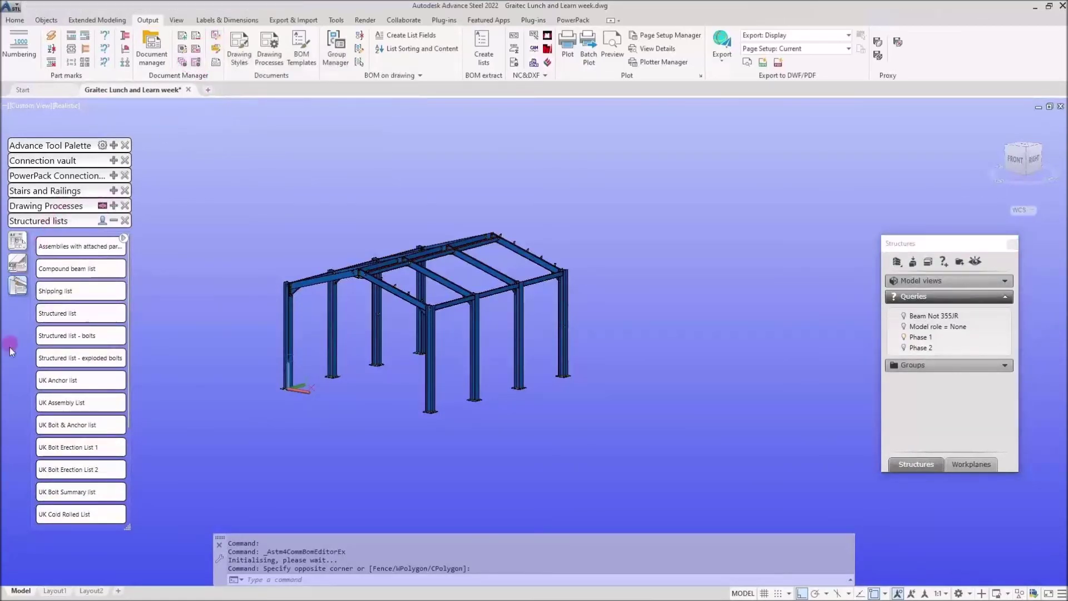
{"action": "left_click", "coordinate": [94, 221]}
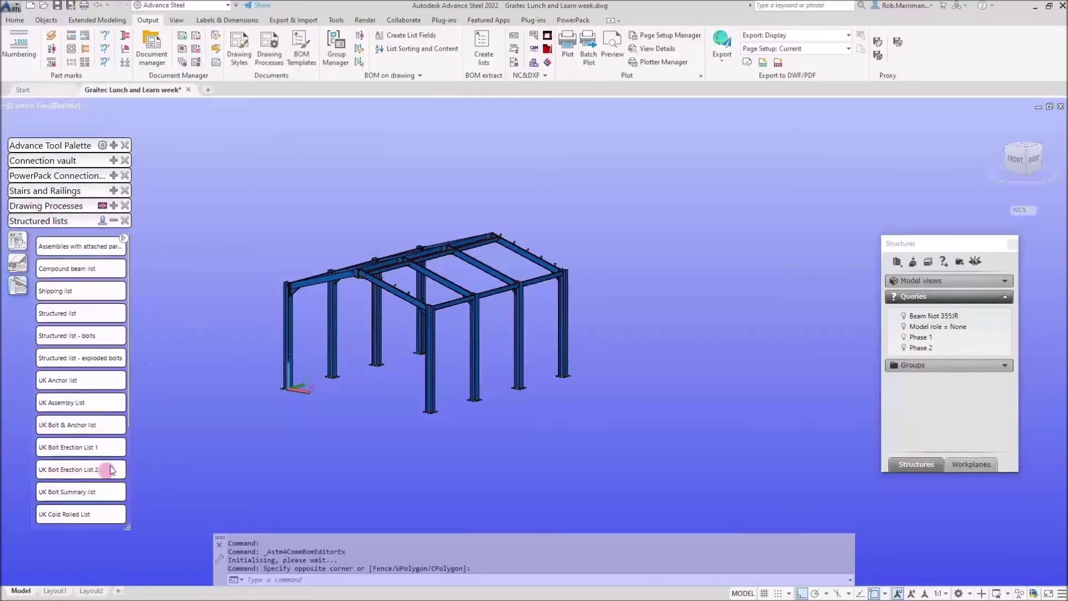
{"action": "left_click", "coordinate": [197, 78]}
- Reopen the BOM template editor and list all templates in the user Structured lists folder
{"action": "left_click", "coordinate": [217, 38]}
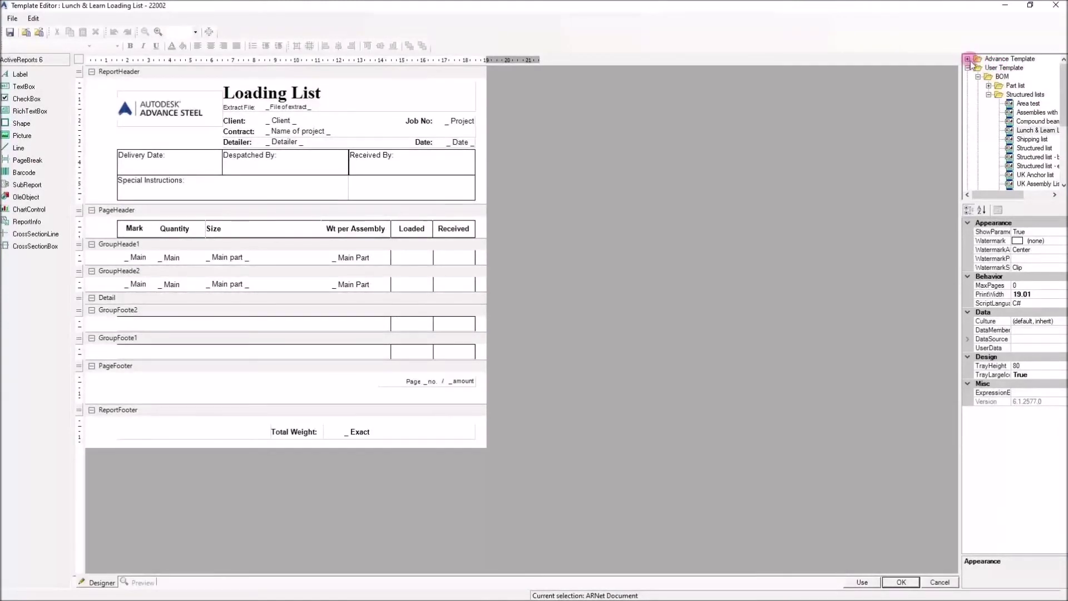
{"action": "left_click", "coordinate": [1032, 130]}
{"action": "left_click", "coordinate": [1022, 95]}
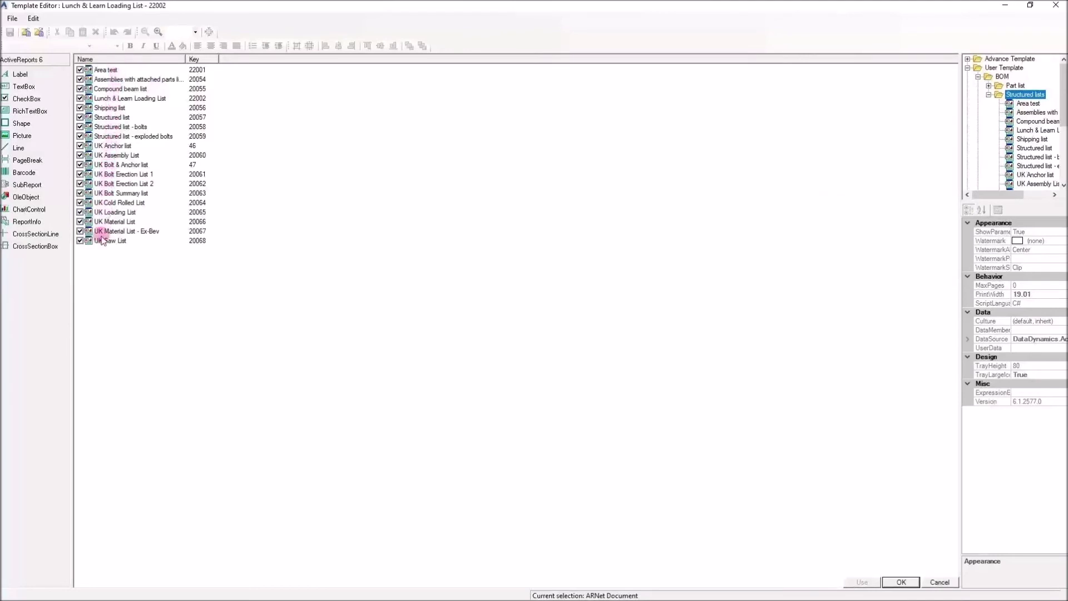
- Disable every non-UK structured list template, including Area test and Shipping list, except the Lunch & Learn Loading List
{"action": "left_click", "coordinate": [79, 69]}
{"action": "left_click", "coordinate": [80, 79]}
{"action": "left_click", "coordinate": [79, 88]}
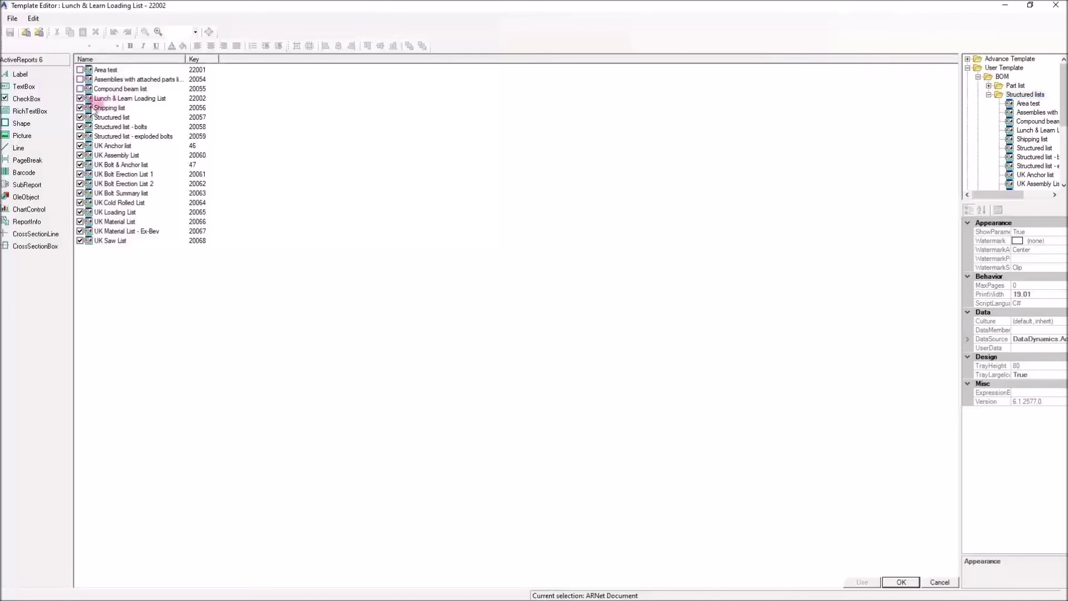
{"action": "left_click", "coordinate": [79, 107]}
{"action": "left_click", "coordinate": [80, 117]}
{"action": "left_click", "coordinate": [80, 127]}
{"action": "left_click", "coordinate": [80, 135]}
- Disable the UK Anchor, Assembly, Bolt Erection List 1, Bolt Summary, Material List - Ex-Bev and Saw List templates, and accept the changes
{"action": "left_click", "coordinate": [79, 146]}
{"action": "left_click", "coordinate": [80, 155]}
{"action": "left_click", "coordinate": [80, 174]}
{"action": "left_click", "coordinate": [79, 193]}
{"action": "left_click", "coordinate": [79, 212]}
{"action": "left_click", "coordinate": [79, 222]}
{"action": "left_click", "coordinate": [79, 231]}
{"action": "left_click", "coordinate": [79, 230]}
{"action": "left_click", "coordinate": [79, 241]}
{"action": "left_click", "coordinate": [901, 582]}
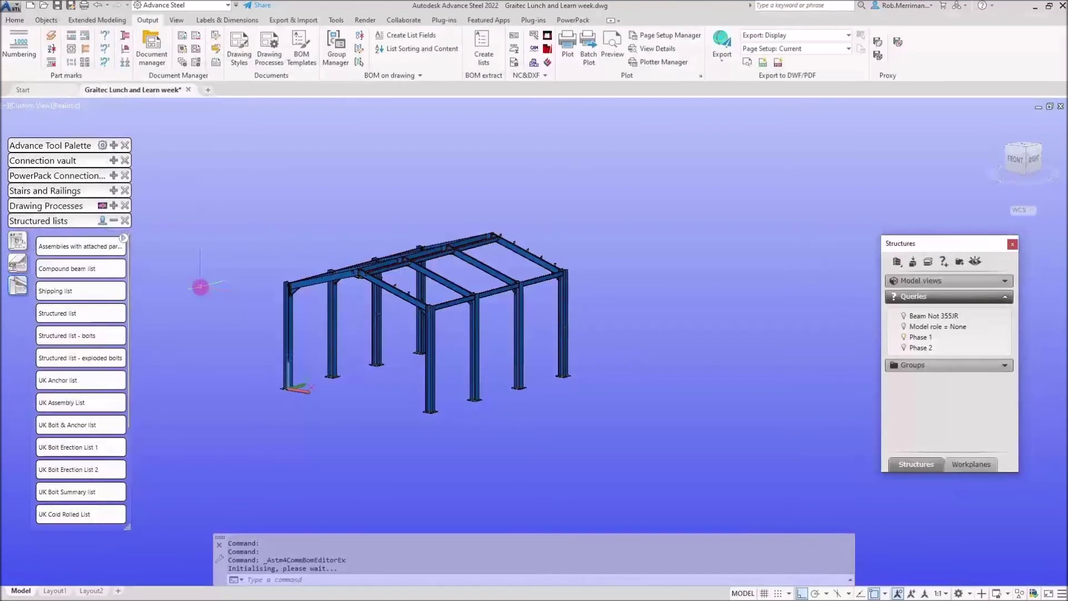
- Close the structured lists palette category, save the model and exit Advance Steel
{"action": "left_click", "coordinate": [124, 221]}
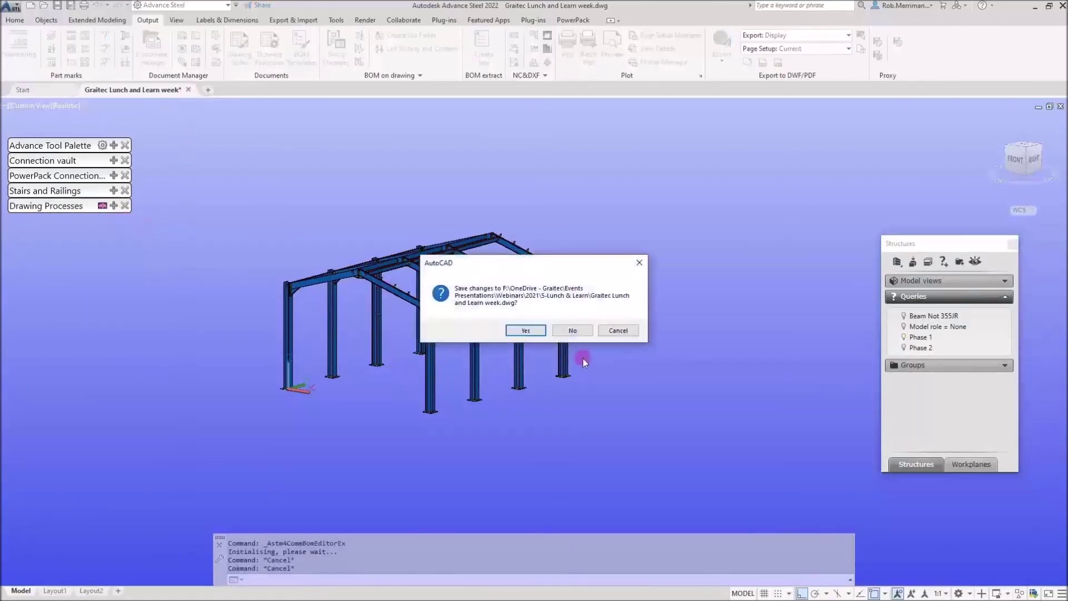
{"action": "left_click", "coordinate": [523, 331]}
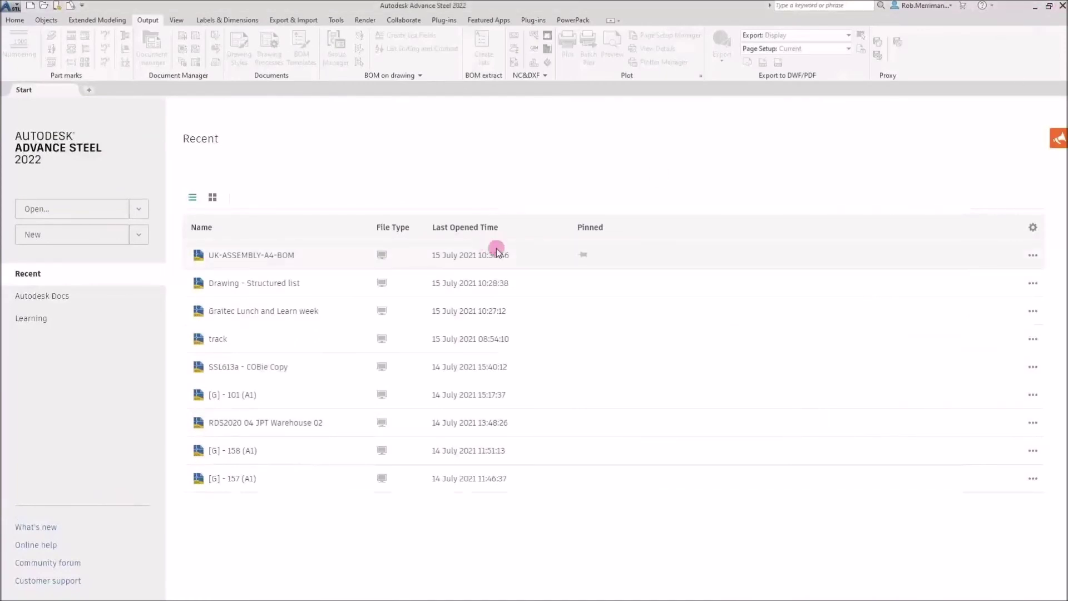
{"action": "left_click", "coordinate": [1062, 6]}
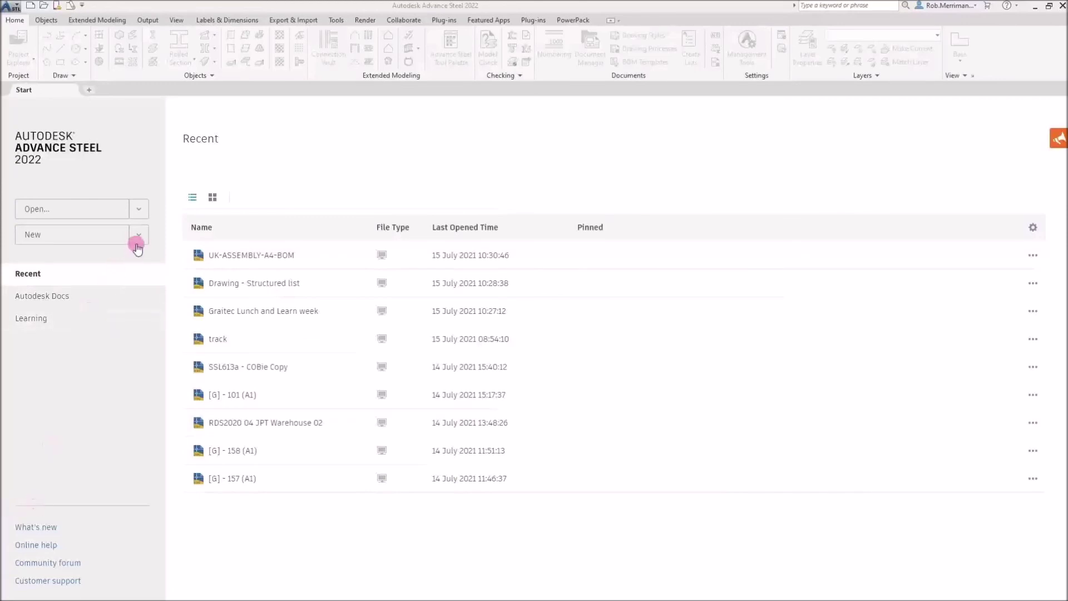
- Create a new drawing from ASTemplate.dwt and display the user structured lists in the BOM templates palette
{"action": "left_click", "coordinate": [138, 236]}
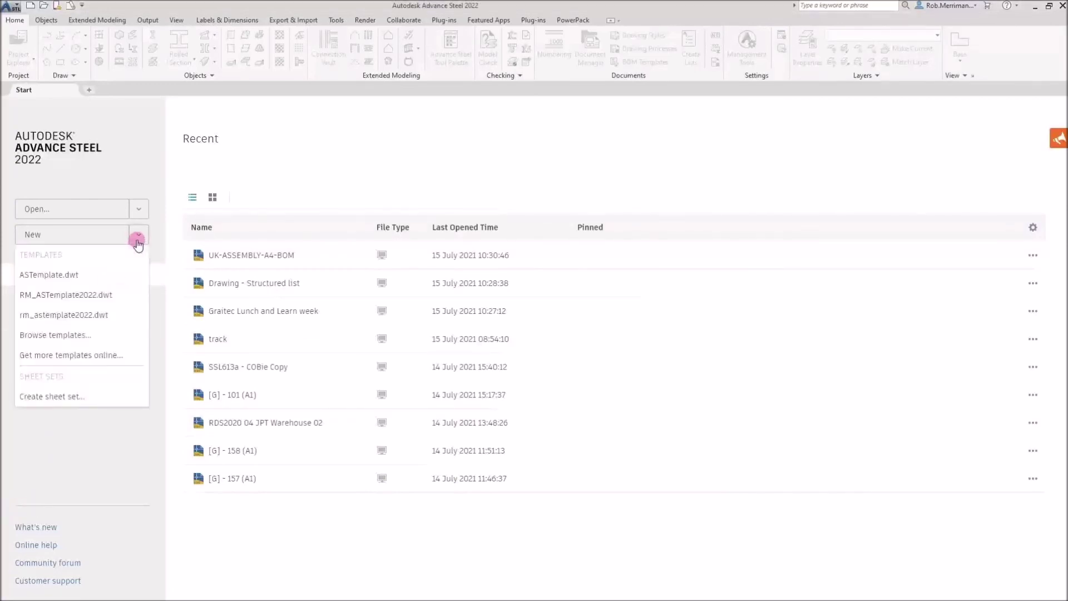
{"action": "left_click", "coordinate": [78, 276]}
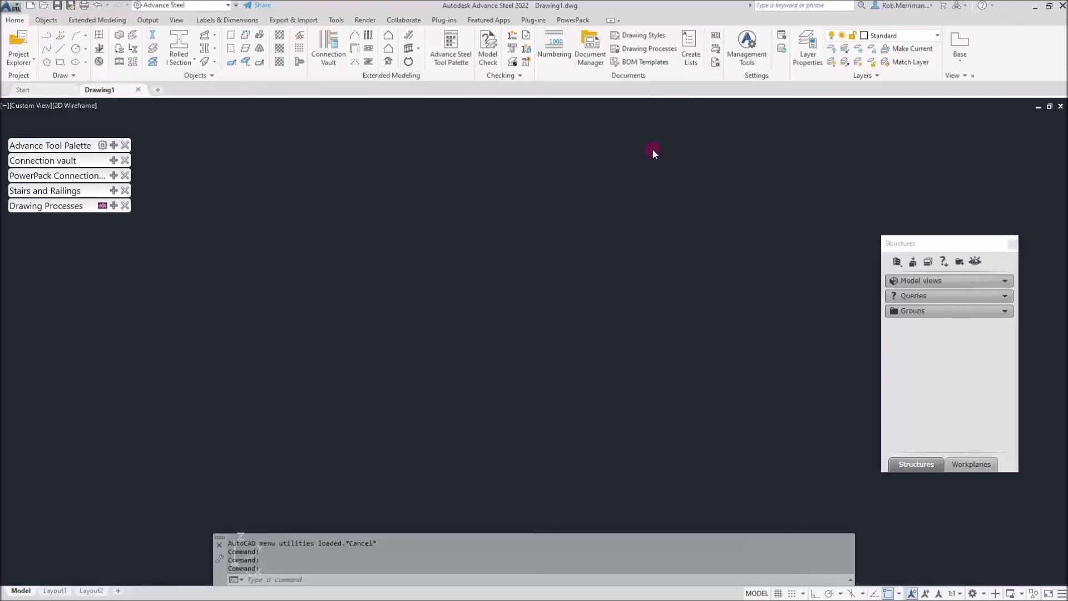
{"action": "left_click", "coordinate": [628, 64]}
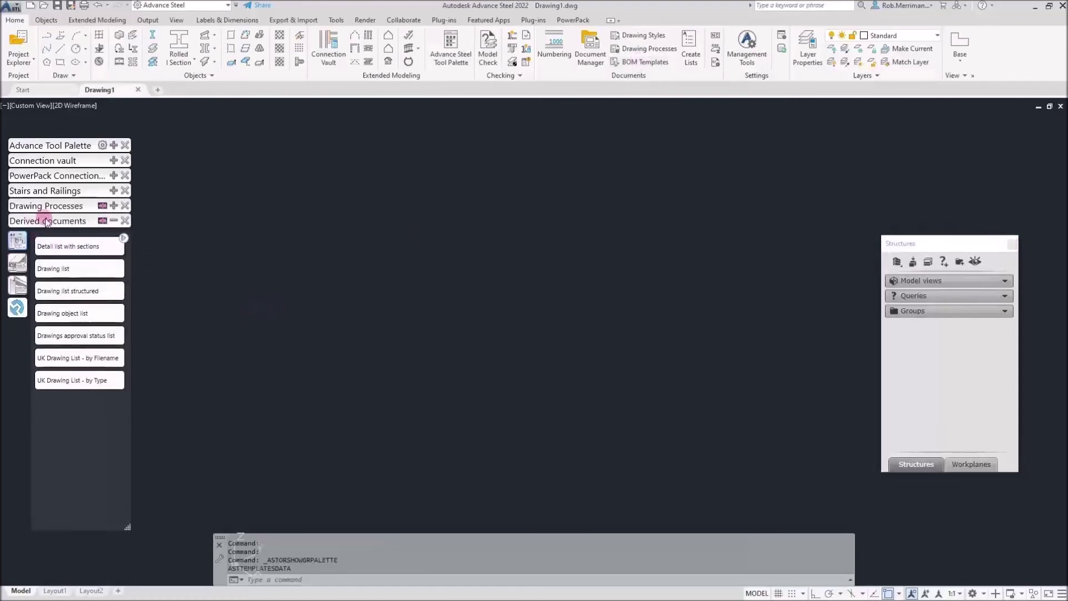
{"action": "left_click", "coordinate": [102, 221]}
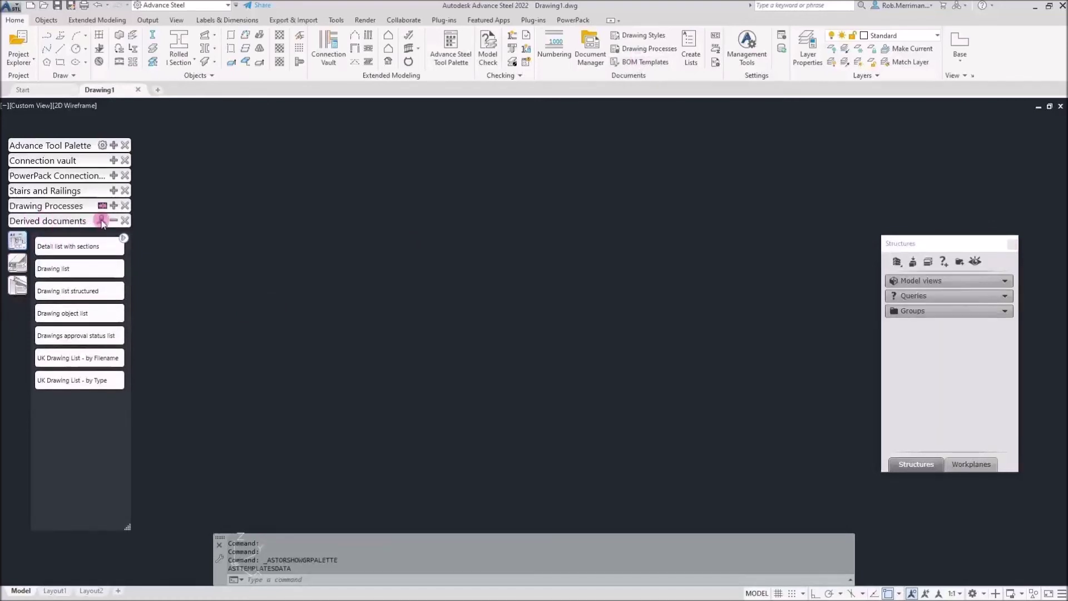
{"action": "left_click", "coordinate": [19, 286]}
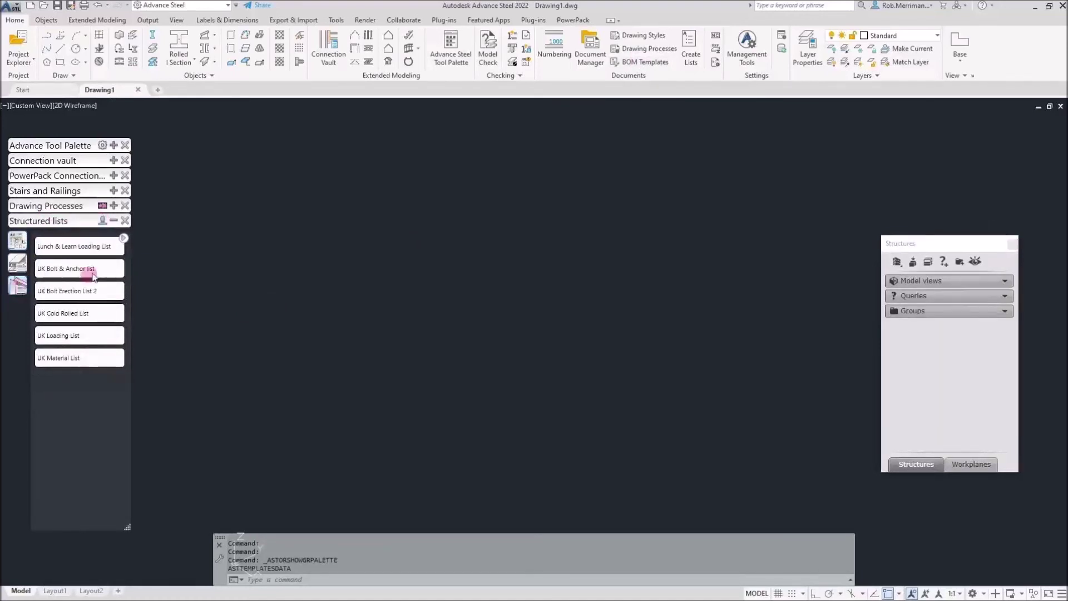
{"action": "left_click", "coordinate": [117, 246]}
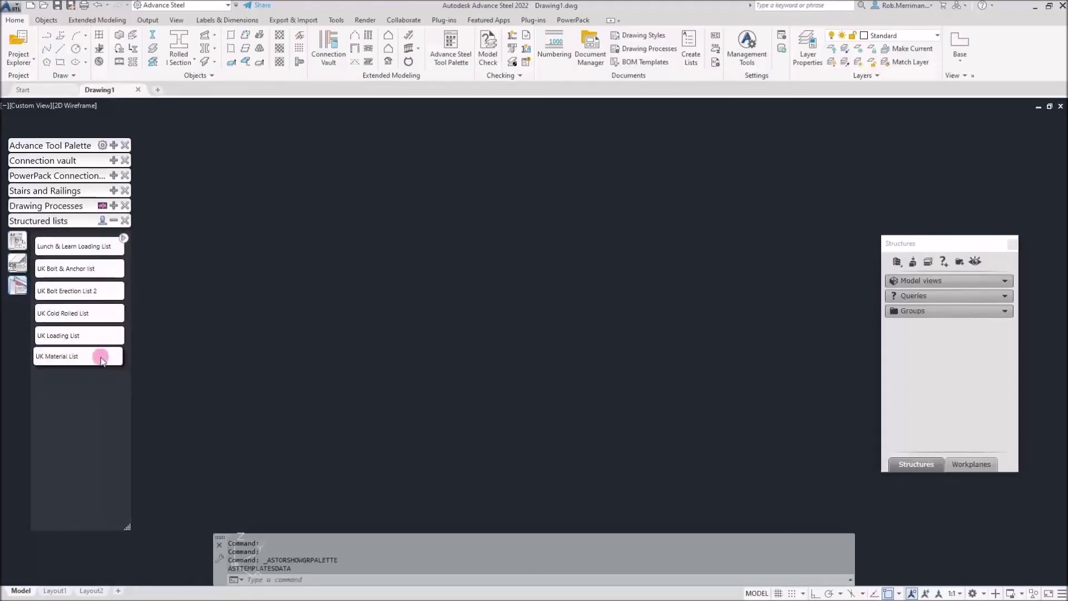
{"action": "left_click", "coordinate": [72, 246]}
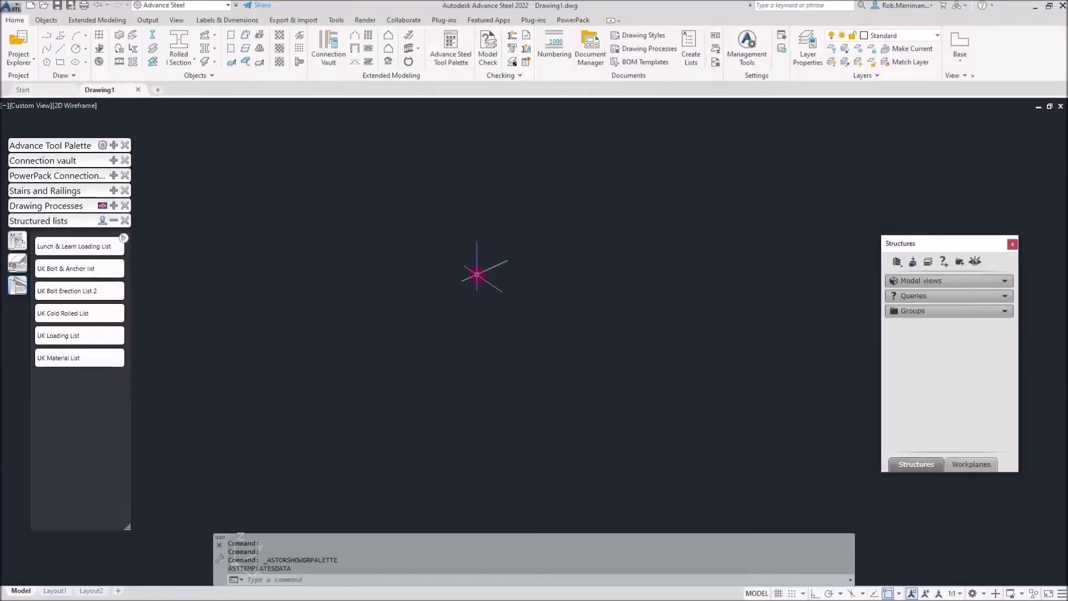
{"action": "left_click", "coordinate": [65, 271]}
- Browse the user part lists and compare the default structured lists with the user ones in the palette
{"action": "left_click", "coordinate": [17, 263]}
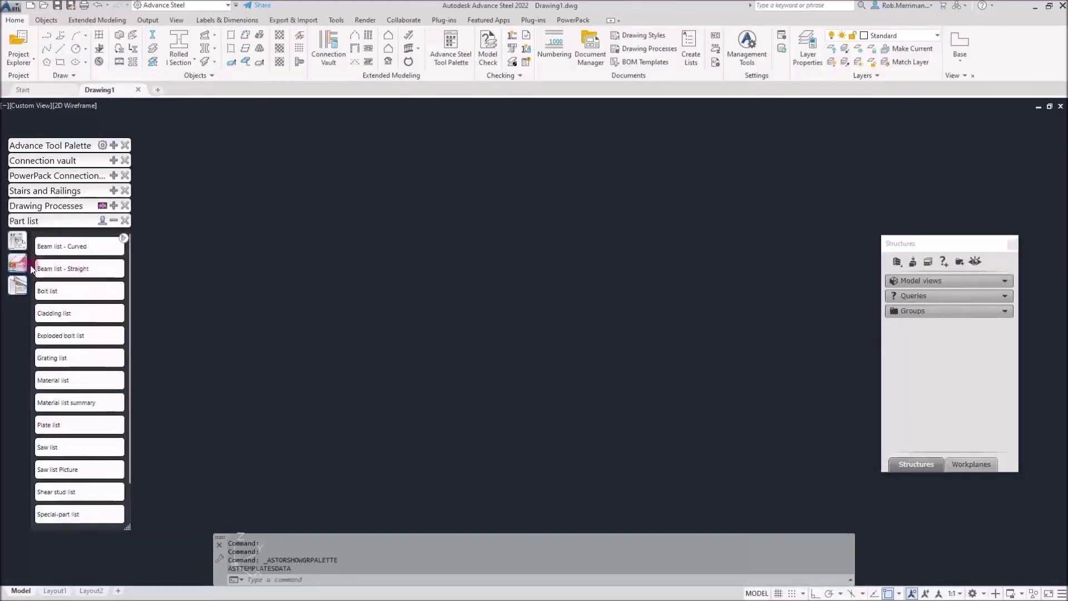
{"action": "scroll", "coordinate": [67, 287], "scroll_direction": "down", "scroll_amount": 1}
{"action": "scroll", "coordinate": [67, 288], "scroll_direction": "up", "scroll_amount": 2}
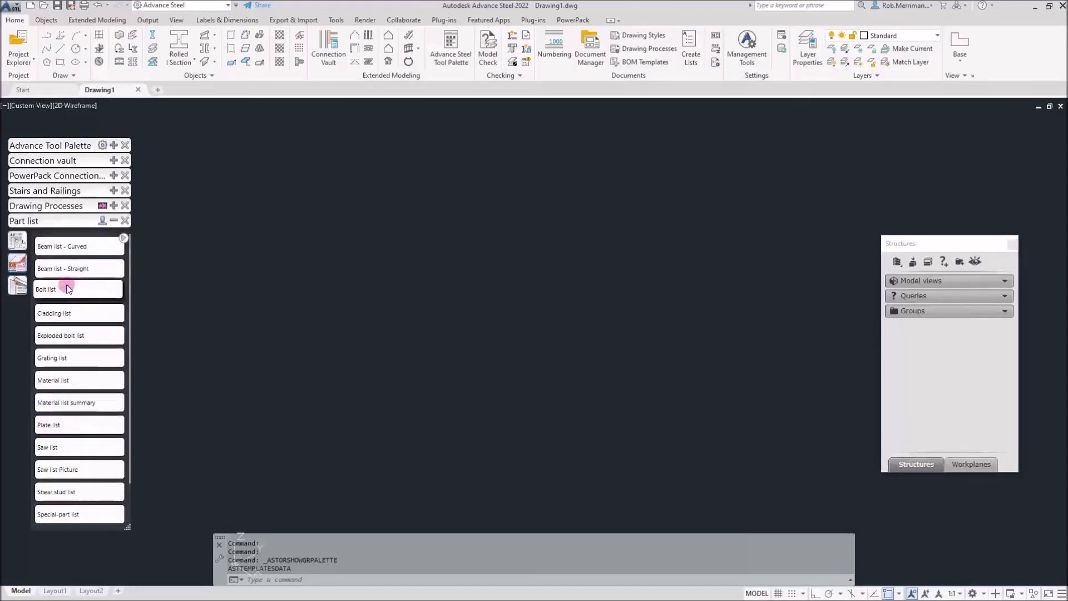
{"action": "left_click", "coordinate": [18, 285]}
{"action": "left_click", "coordinate": [117, 225]}
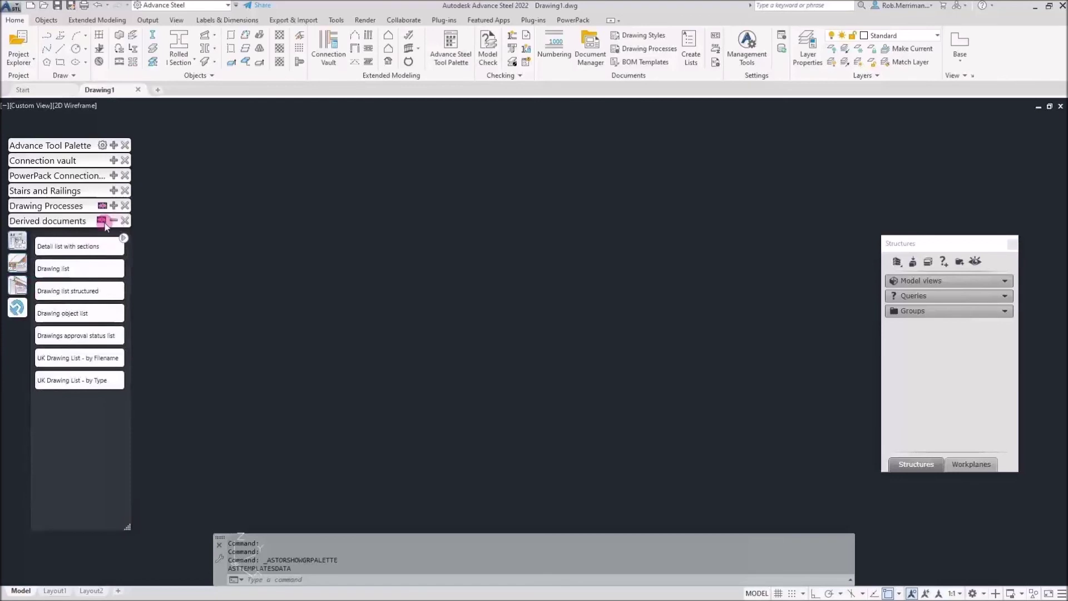
{"action": "scroll", "coordinate": [67, 262], "scroll_direction": "down", "scroll_amount": 4}
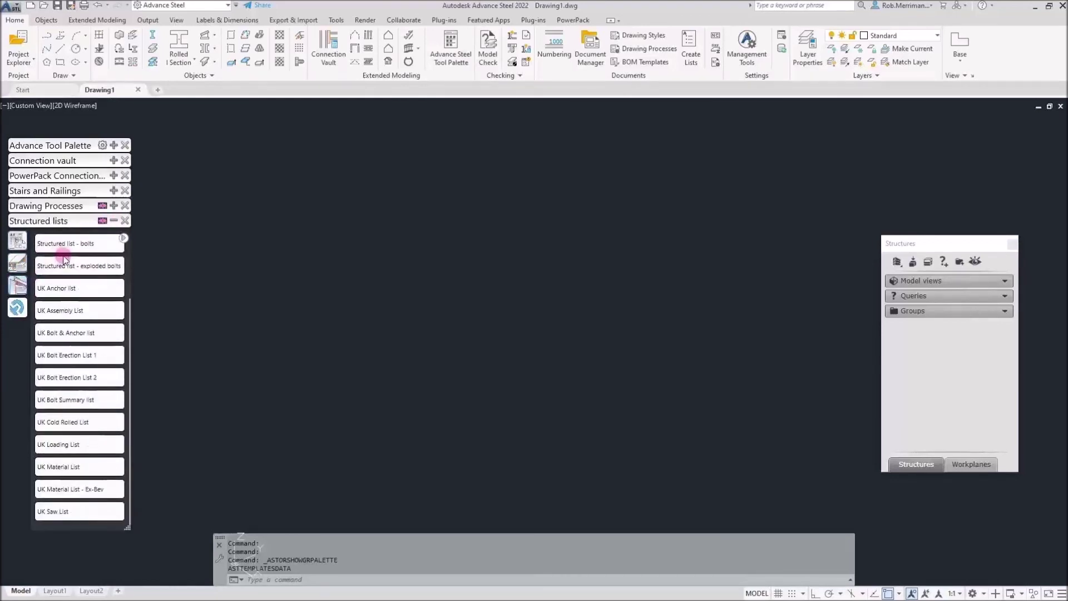
{"action": "left_click", "coordinate": [102, 221]}
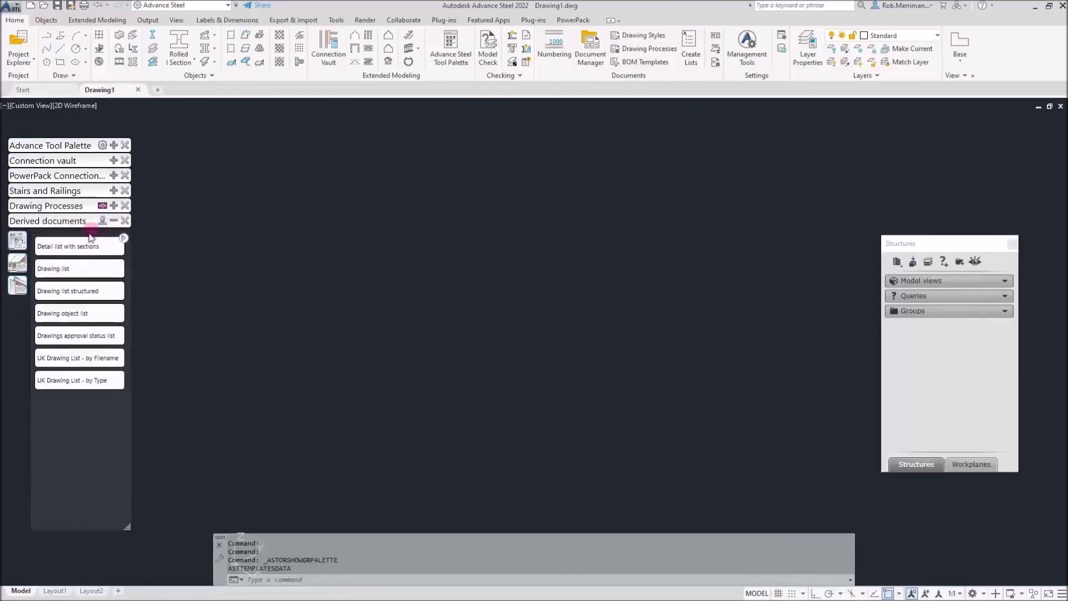
{"action": "left_click", "coordinate": [16, 286]}
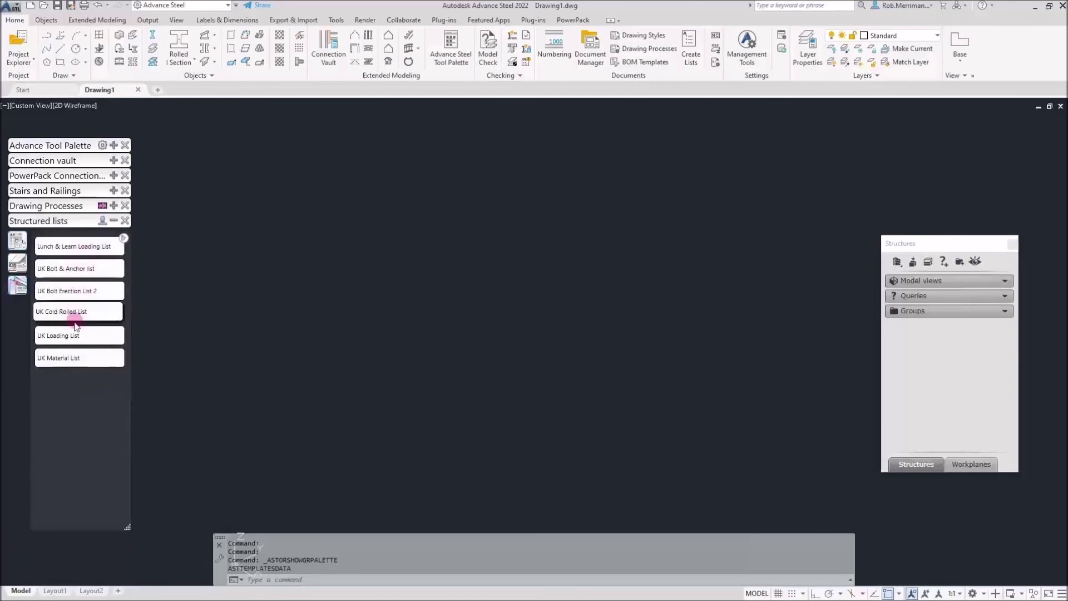
{"action": "left_click", "coordinate": [102, 221]}
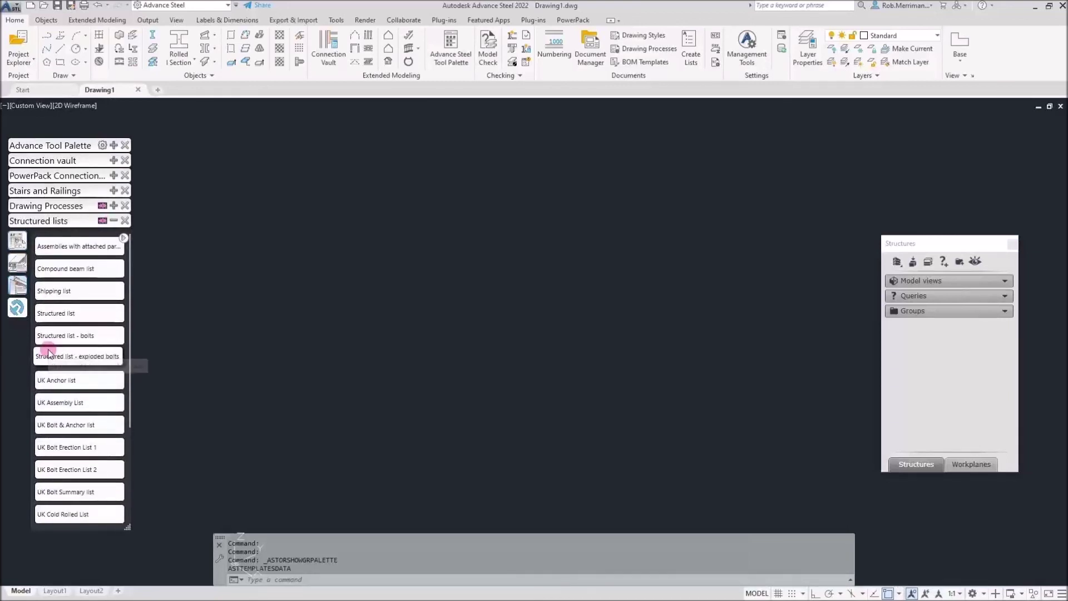
{"action": "left_click", "coordinate": [49, 354]}
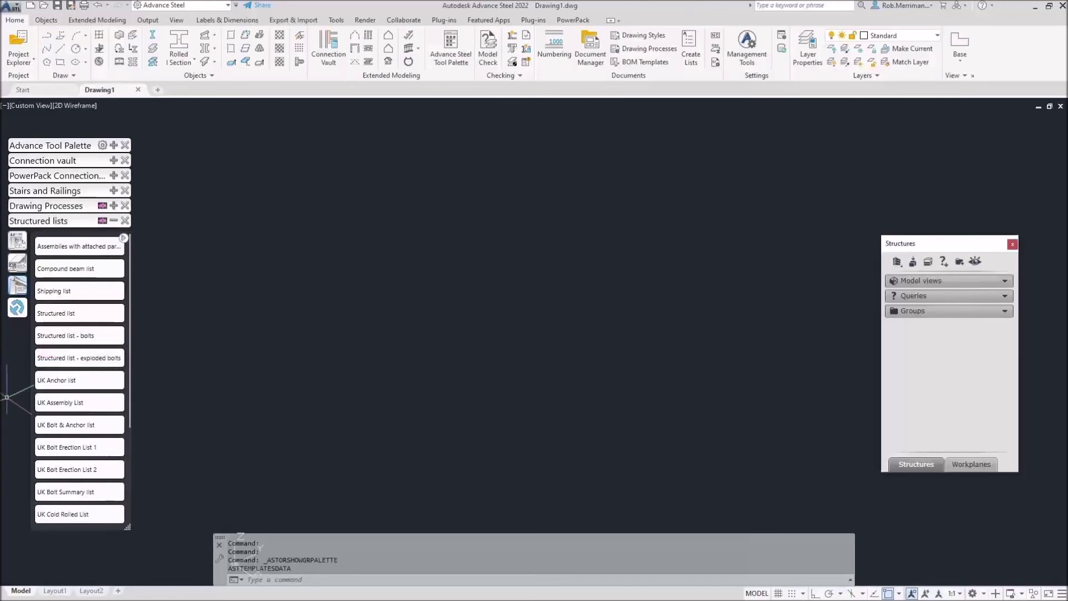